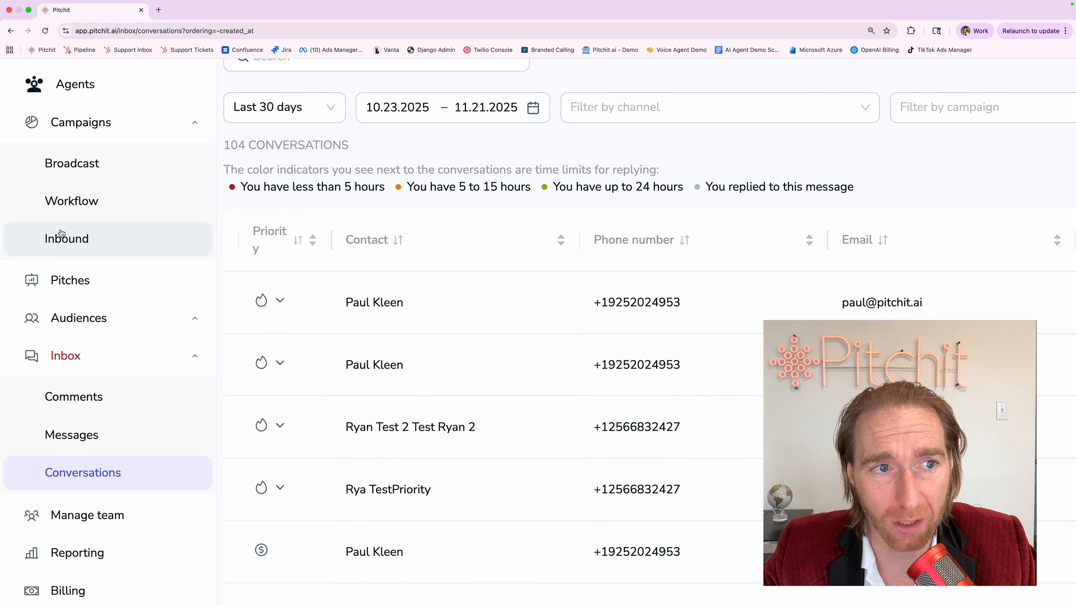
# Start a new broadcast campaign and name it "Broadcast Campaign Demo"
pyautogui.click(62, 172)
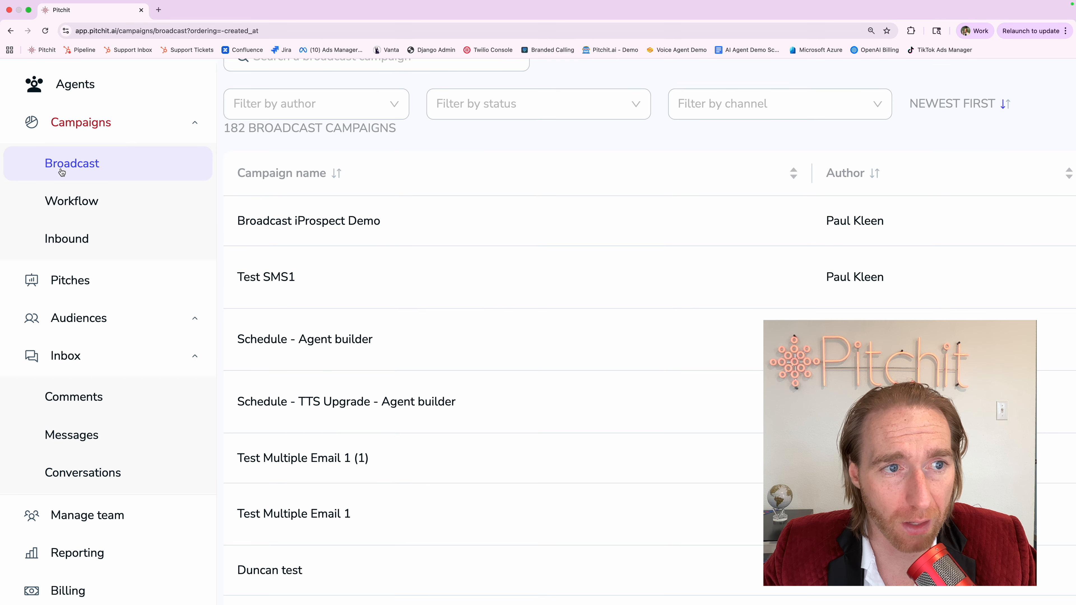
pyautogui.scroll(-5, 236, 149)
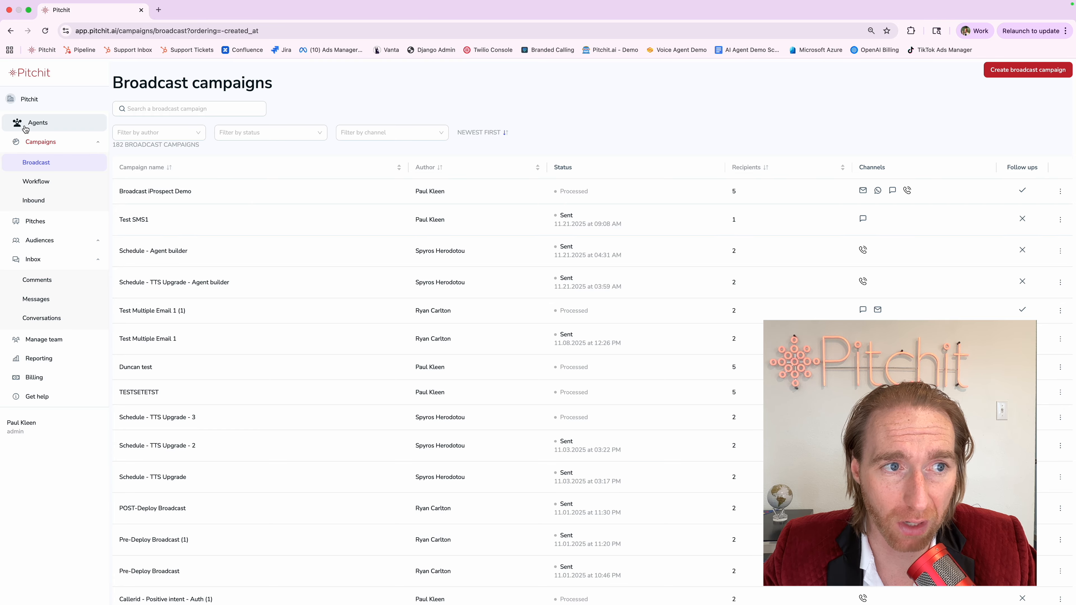
pyautogui.click(996, 74)
pyautogui.click(204, 158)
pyautogui.write('B')
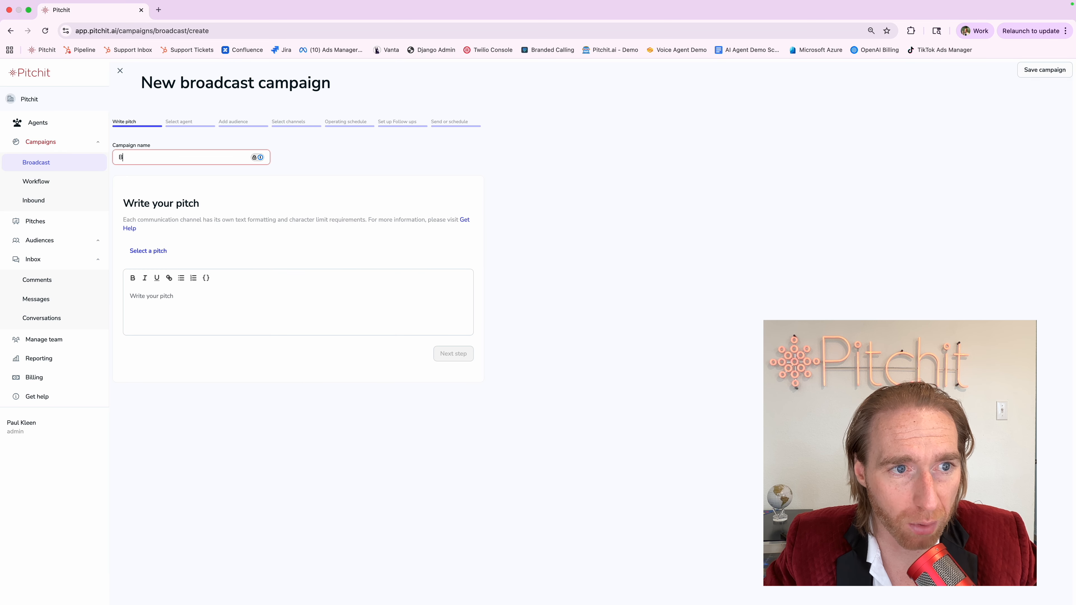
pyautogui.write('roadcast Campaign Demo')
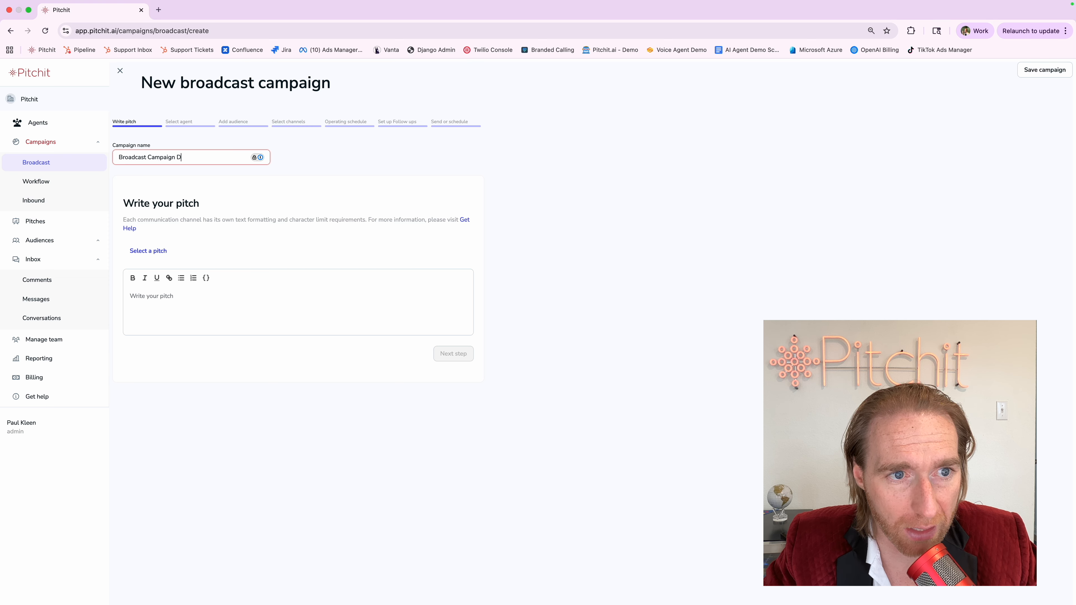
pyautogui.click(196, 329)
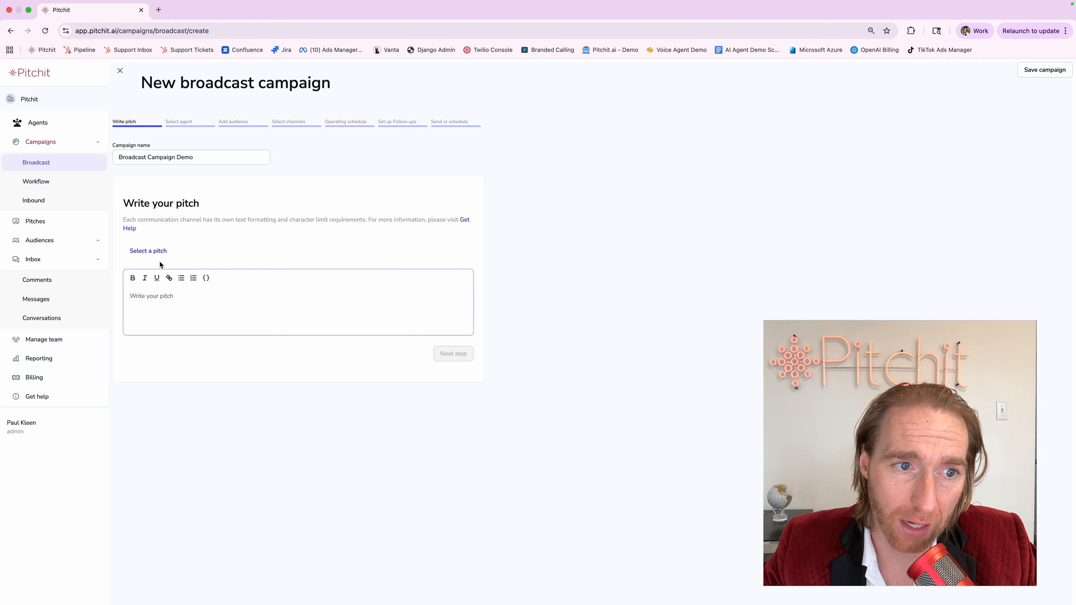
pyautogui.click(156, 252)
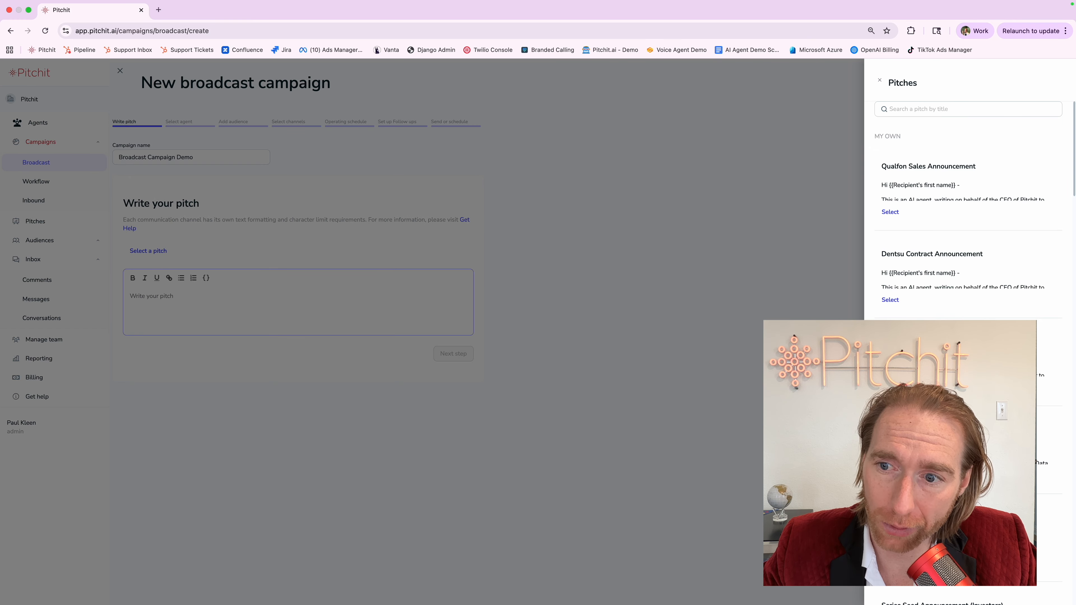
pyautogui.scroll(-5, 968, 212)
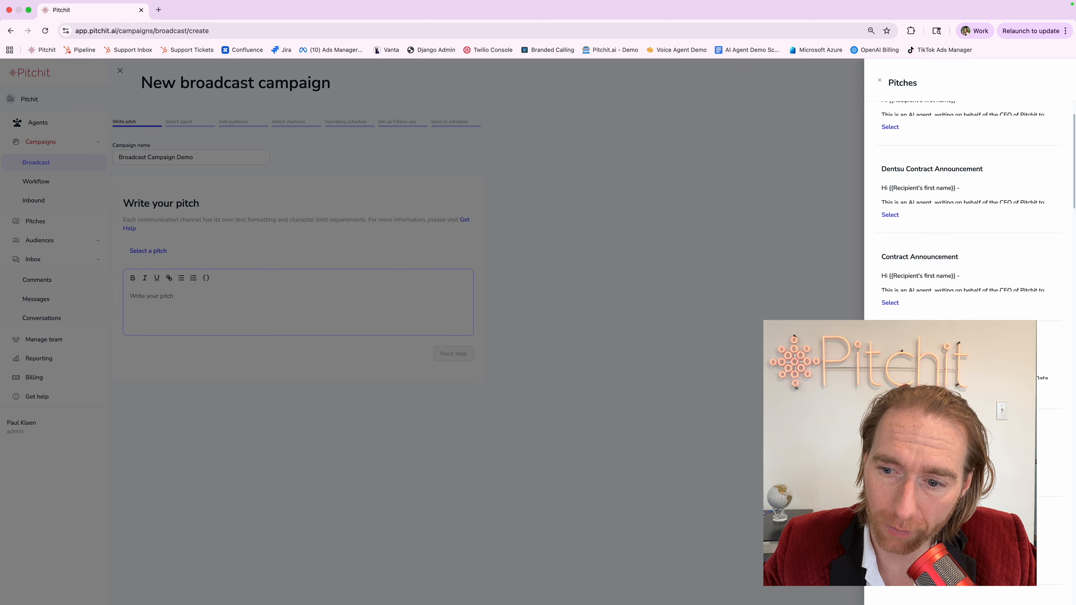
pyautogui.scroll(5, 1042, 122)
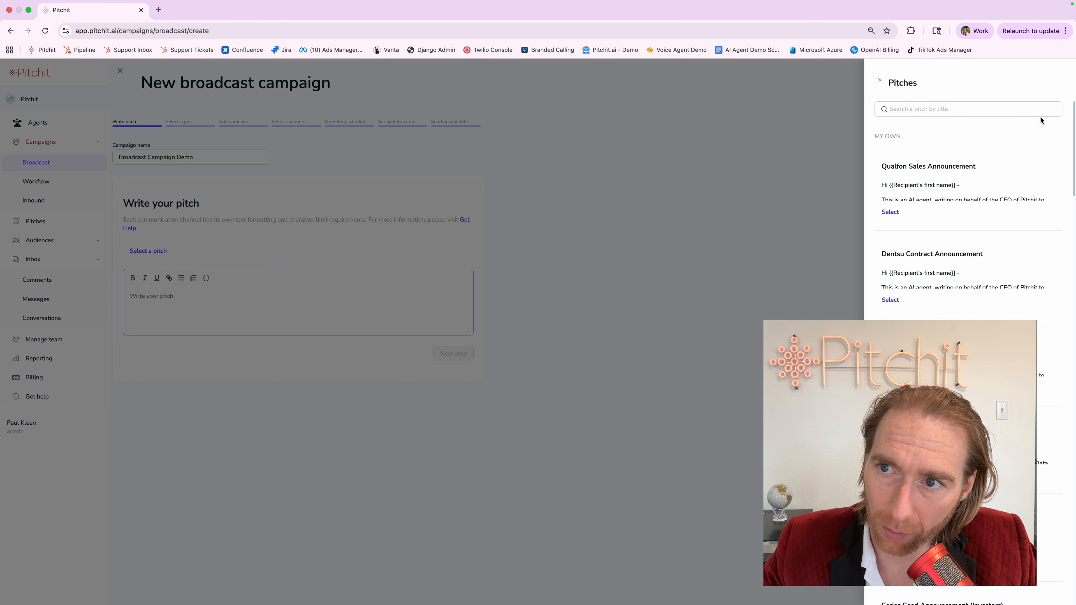
pyautogui.click(880, 81)
# Fill the pitch with the clipboard-history greeting that begins "Hi {{Recipient's first name}}, this is the Utility Agent" and proceed to agent selection
pyautogui.click(934, 8)
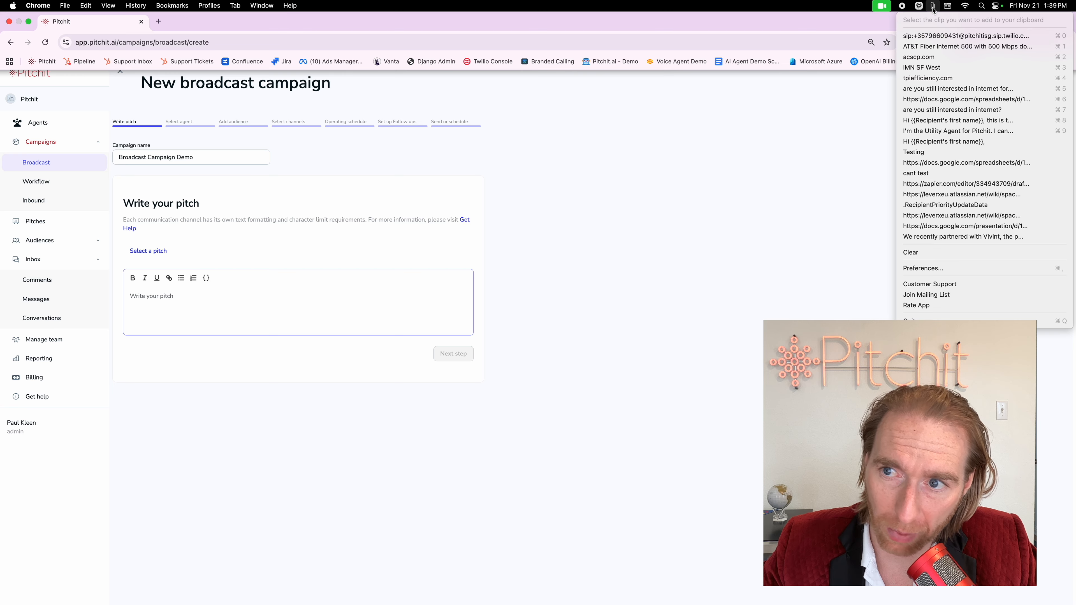
pyautogui.click(929, 120)
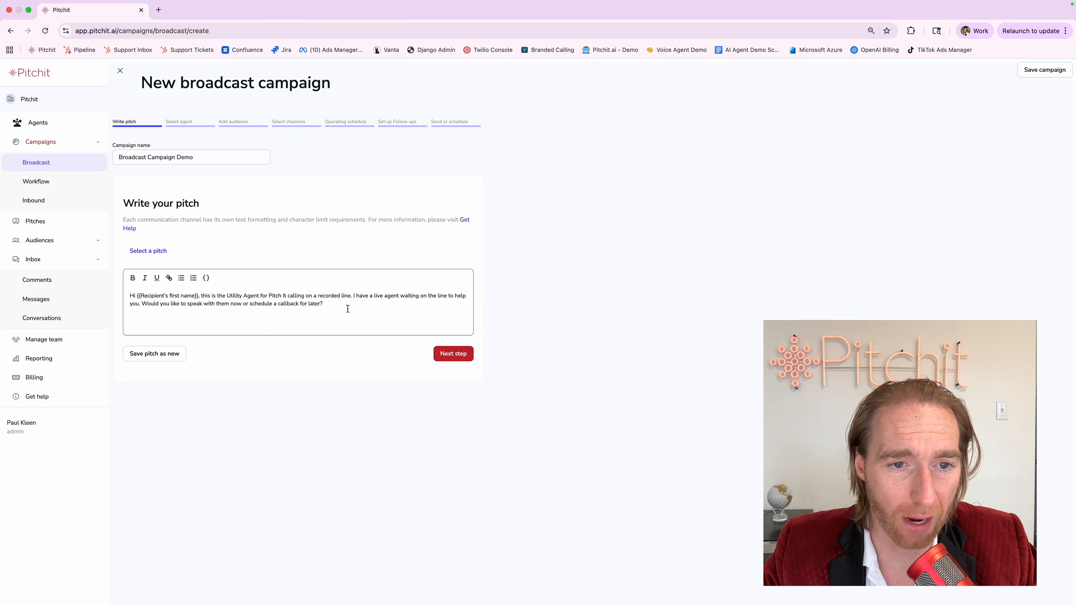
pyautogui.click(438, 349)
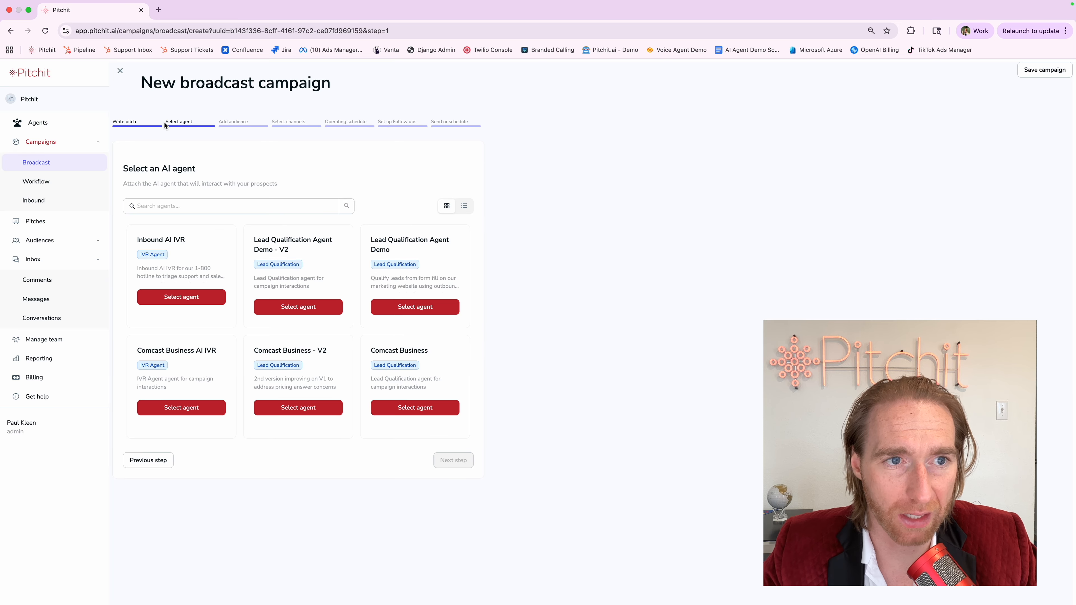
# Attach the agent Lead Qualification Agent Demo - V2 to the campaign and proceed to the audience stage
pyautogui.moveTo(165, 123); pyautogui.dragTo(208, 124)
pyautogui.click(205, 145)
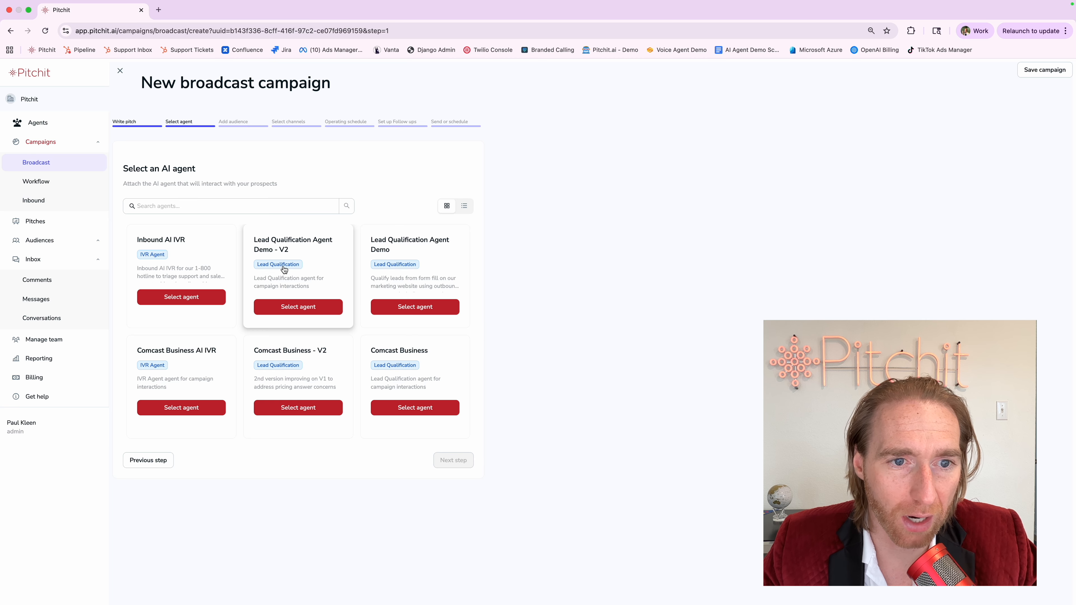
pyautogui.scroll(-1, 333, 301)
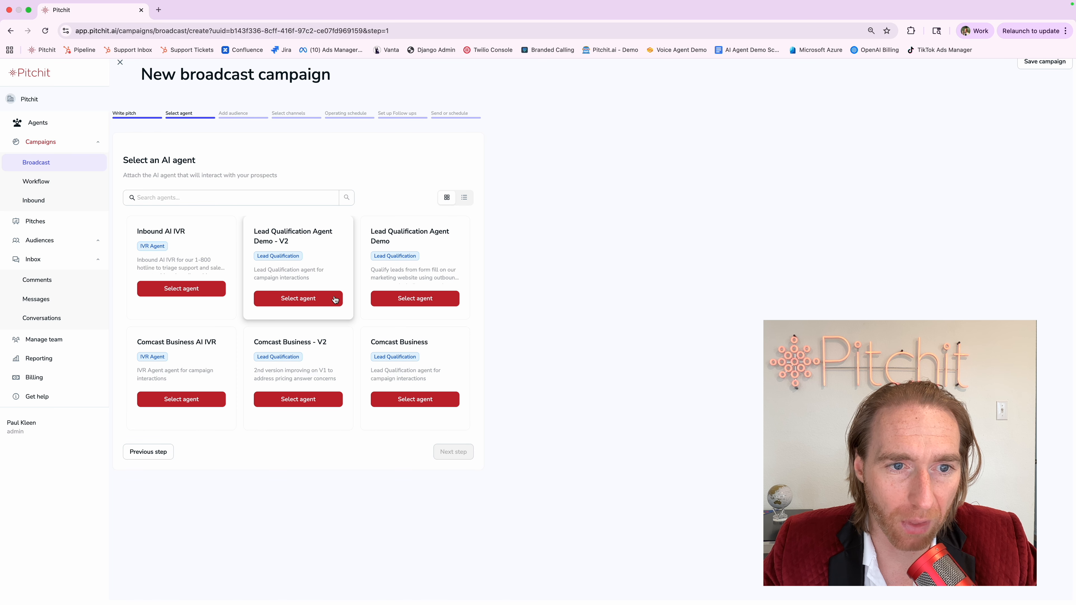
pyautogui.click(291, 302)
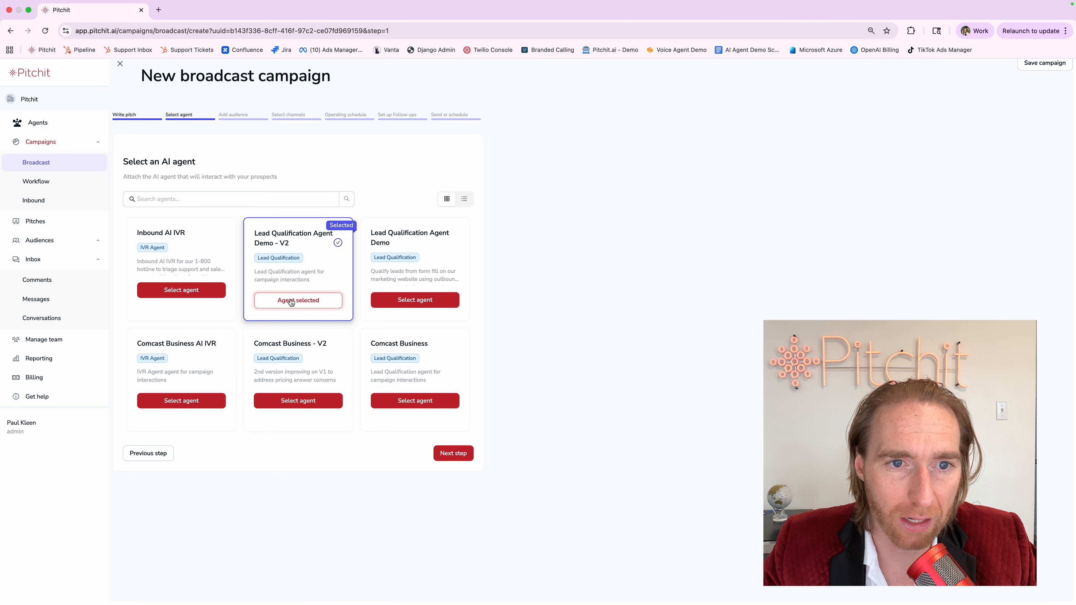
pyautogui.keyDown('shift'); pyautogui.click(370, 278); pyautogui.keyUp('shift')
pyautogui.click(556, 259)
pyautogui.click(278, 257)
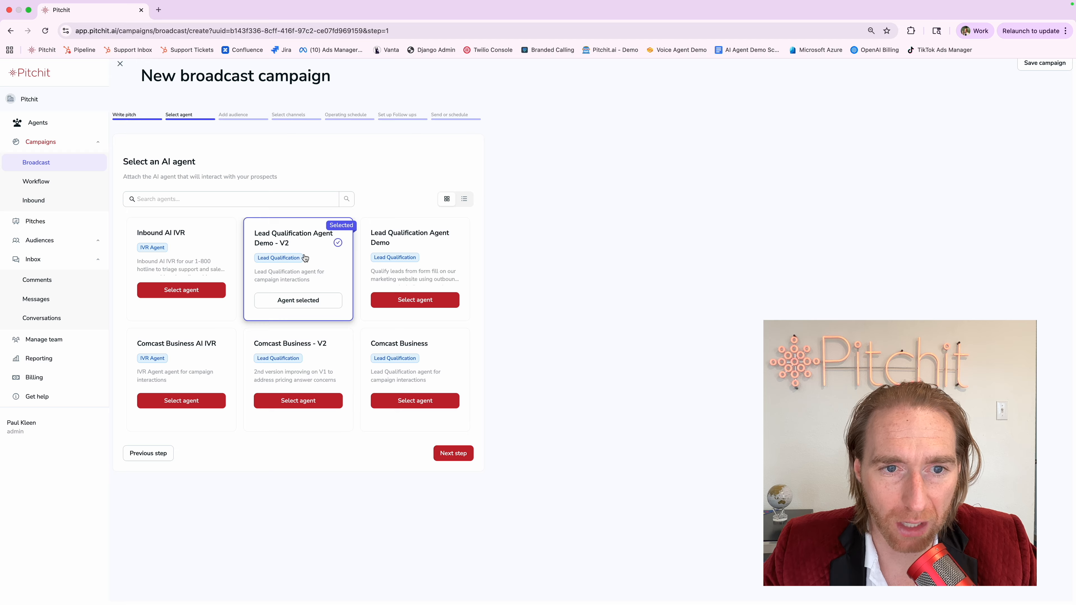
pyautogui.click(383, 259)
pyautogui.click(306, 262)
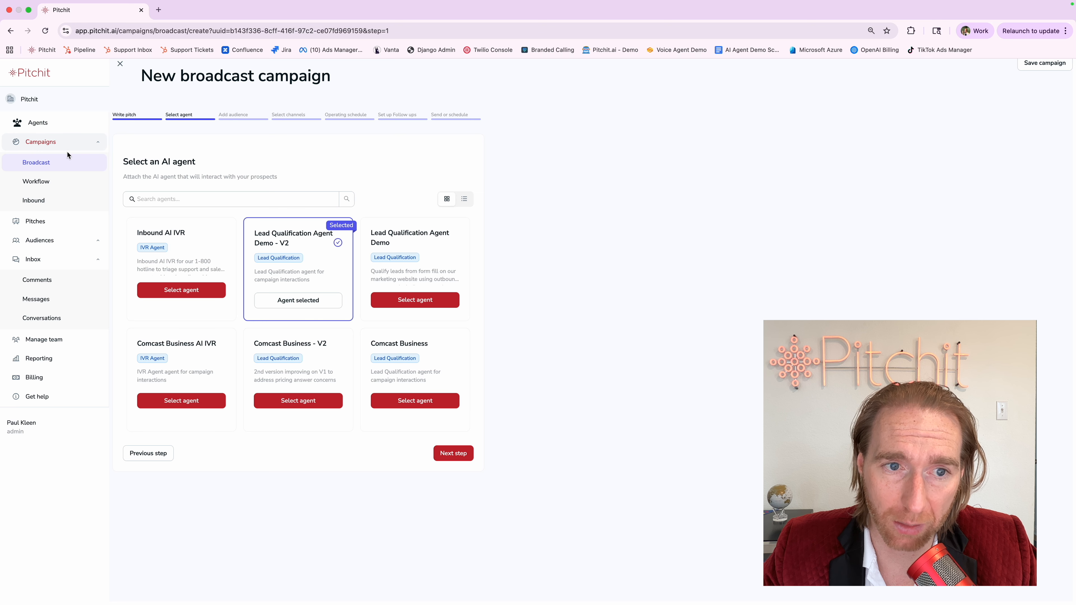
pyautogui.click(453, 453)
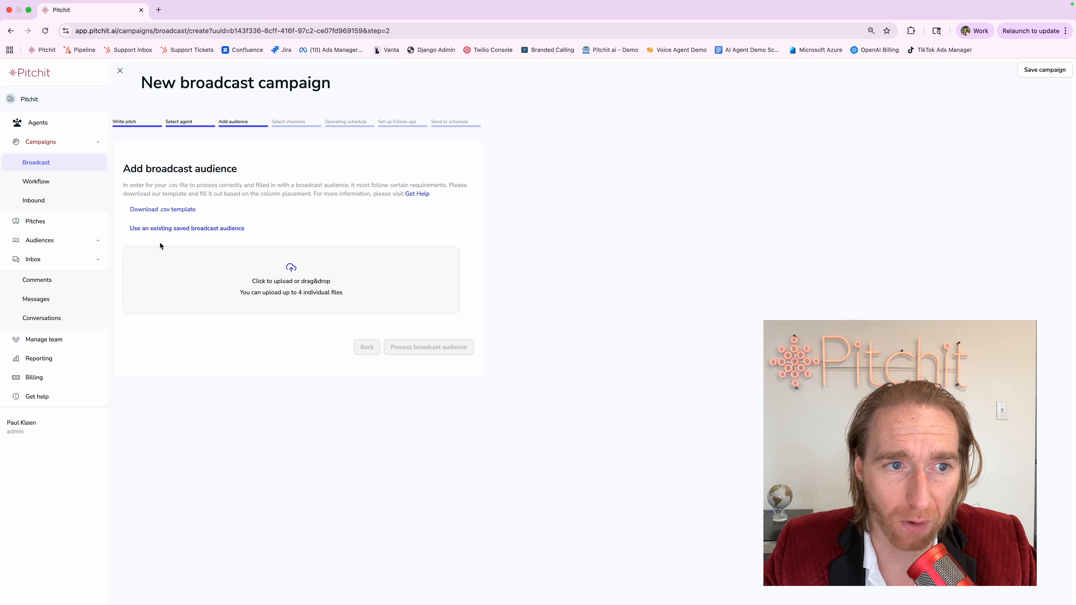
# Download the audience CSV template and choose the saved broadcast audience "Pitchit Staff"
pyautogui.click(164, 211)
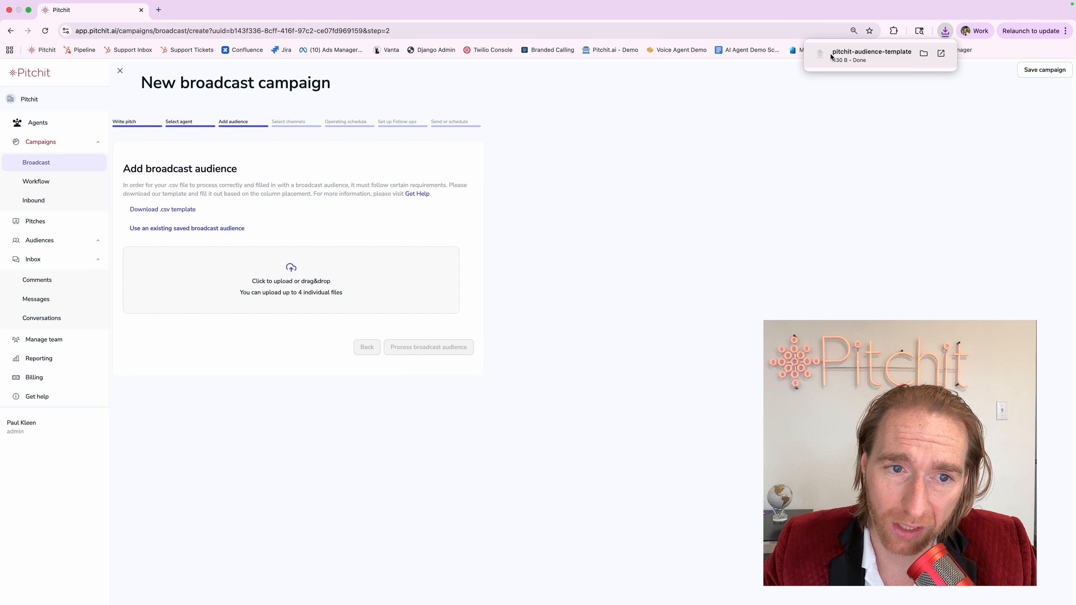
pyautogui.click(175, 228)
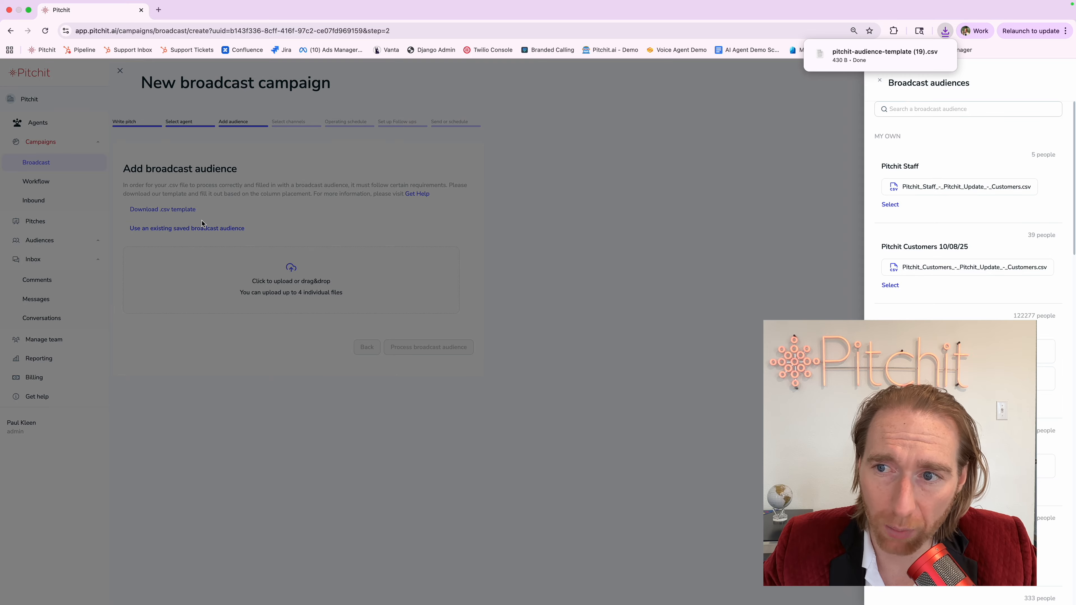
pyautogui.click(889, 205)
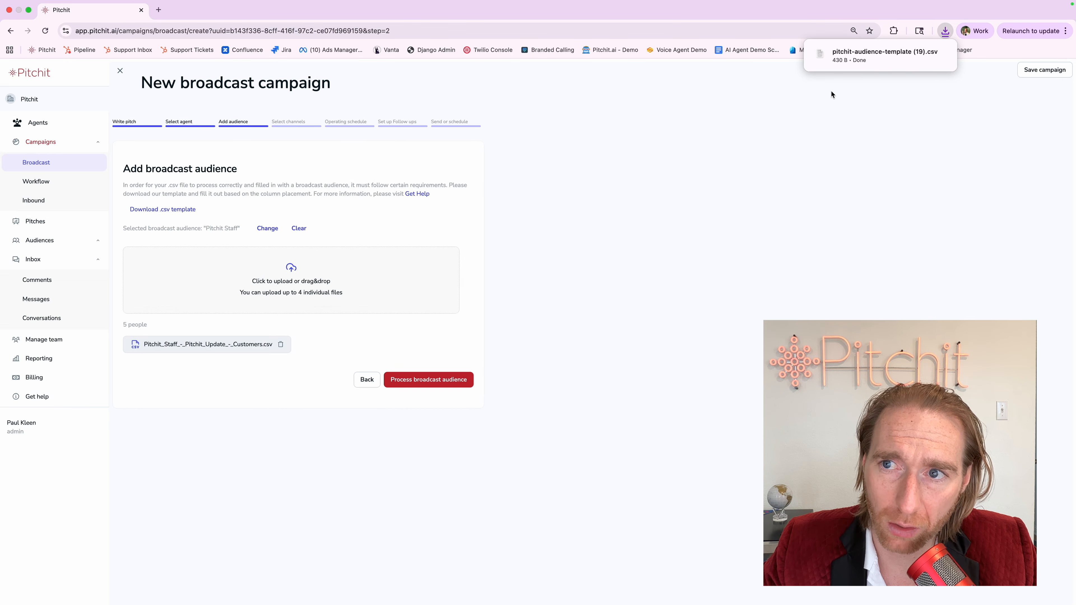
# Open the downloaded audience template in Numbers at full screen and inspect the Contact Phone 1 cell up close
pyautogui.click(852, 64)
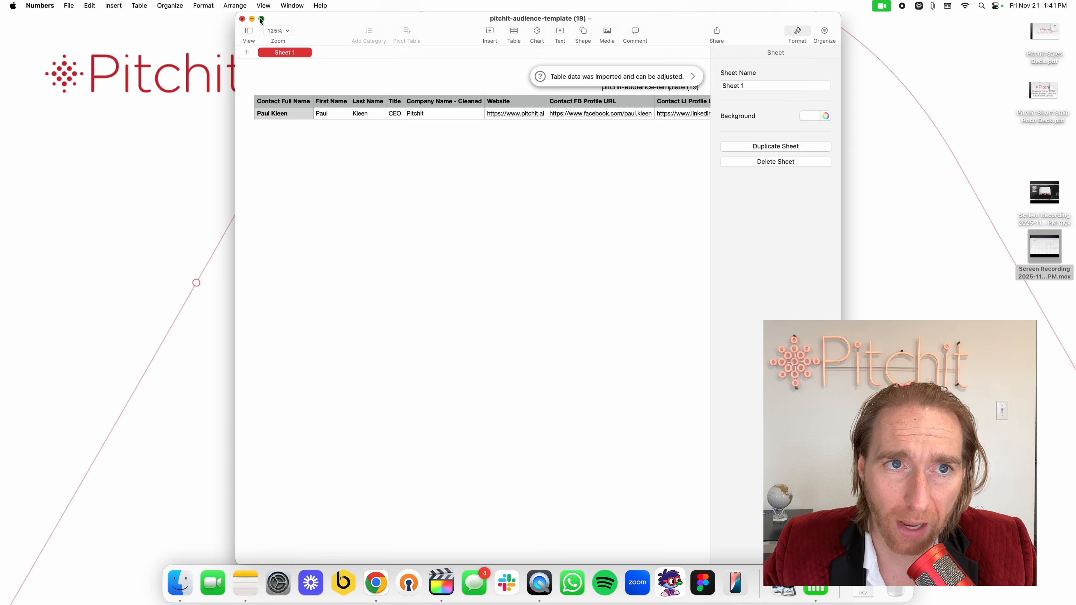
pyautogui.click(261, 19)
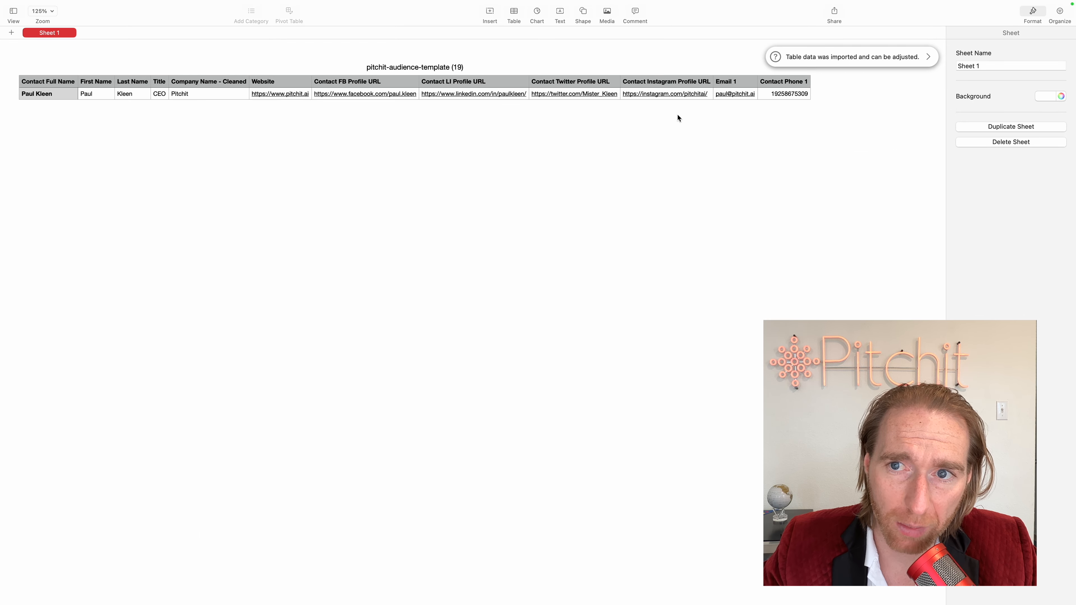
pyautogui.scroll(10, 761, 92)
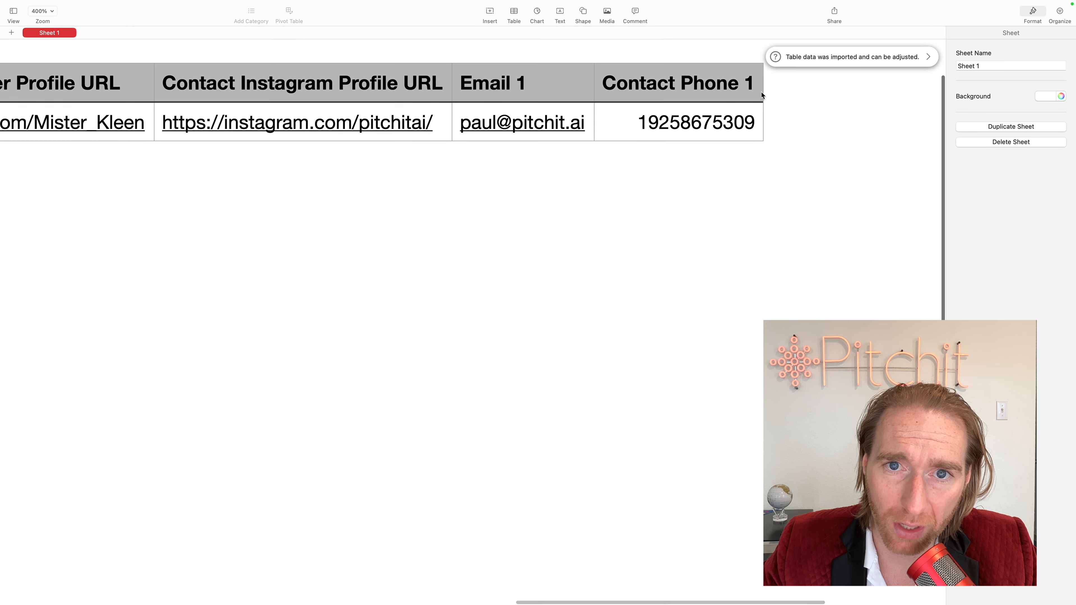
pyautogui.click(537, 118)
pyautogui.click(635, 126)
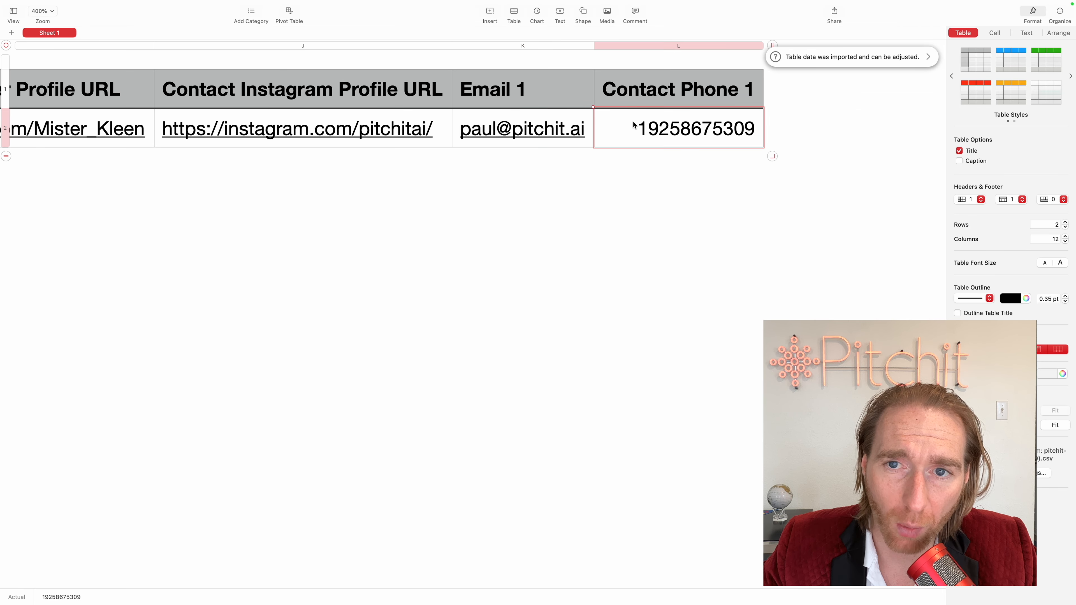
# Examine the sample Contact Phone 1 entry by highlighting its leading country code and the remaining digits
pyautogui.doubleClick(643, 127)
pyautogui.click(643, 126)
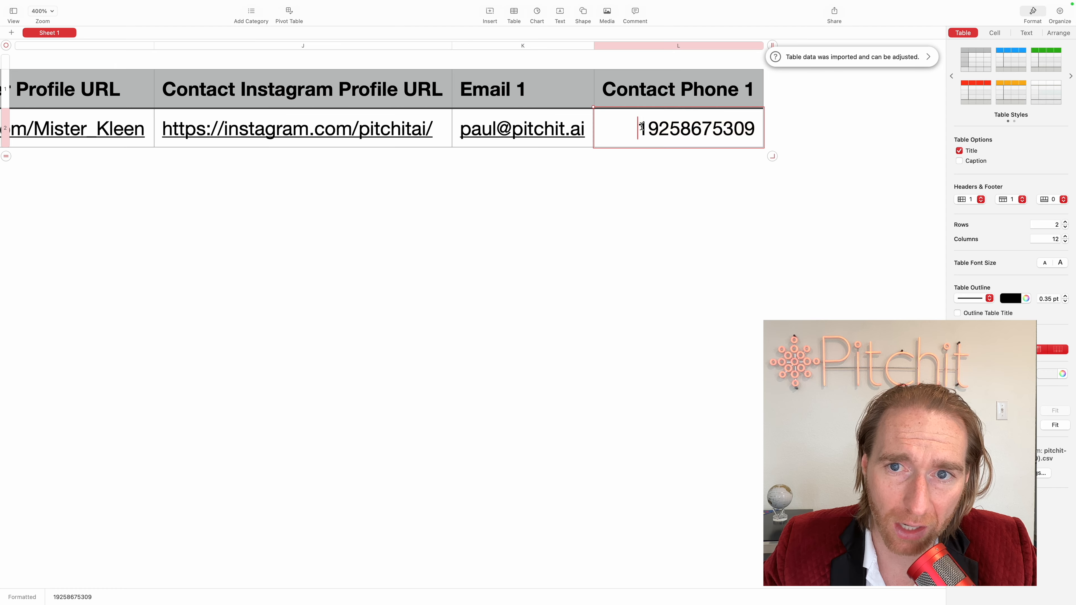
pyautogui.moveTo(643, 126); pyautogui.dragTo(634, 125)
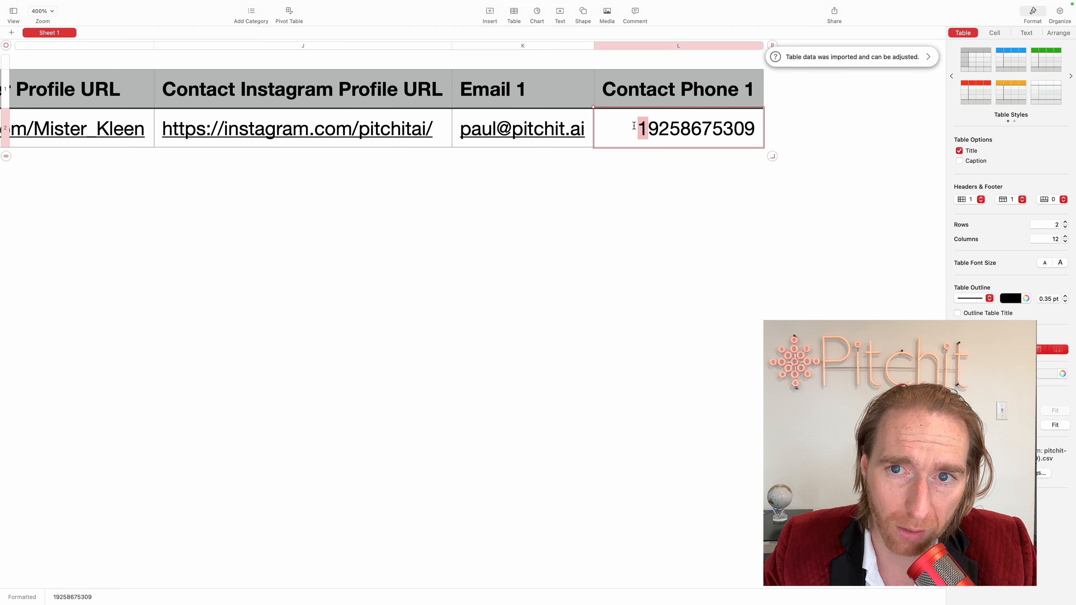
pyautogui.moveTo(648, 126); pyautogui.dragTo(747, 129)
pyautogui.moveTo(632, 127); pyautogui.dragTo(732, 128)
pyautogui.doubleClick(728, 129)
pyautogui.click(648, 128)
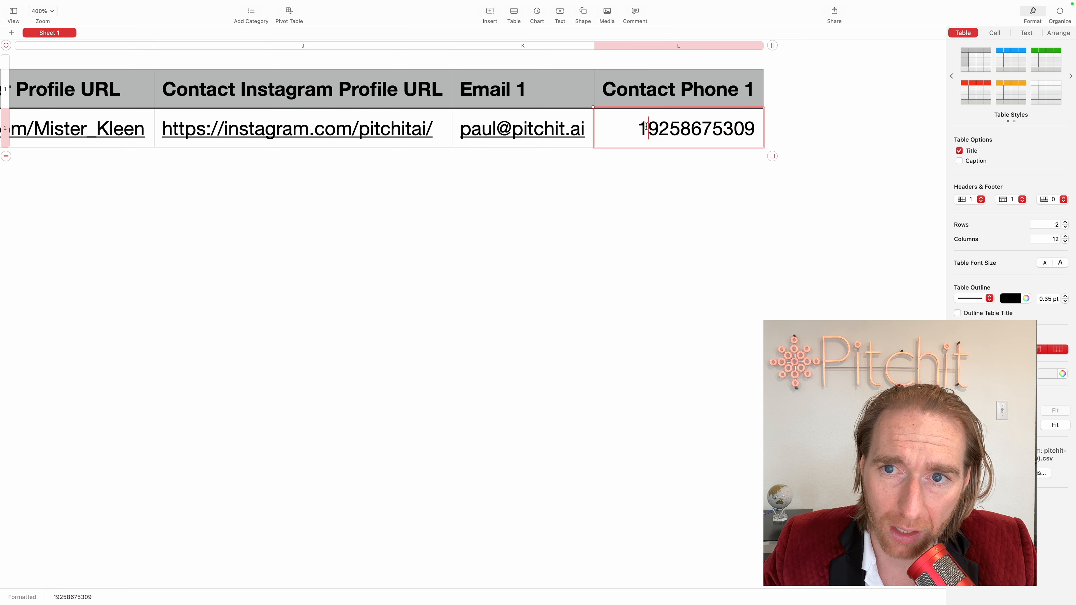
pyautogui.keyDown('shift'); pyautogui.click(755, 125); pyautogui.keyUp('shift')
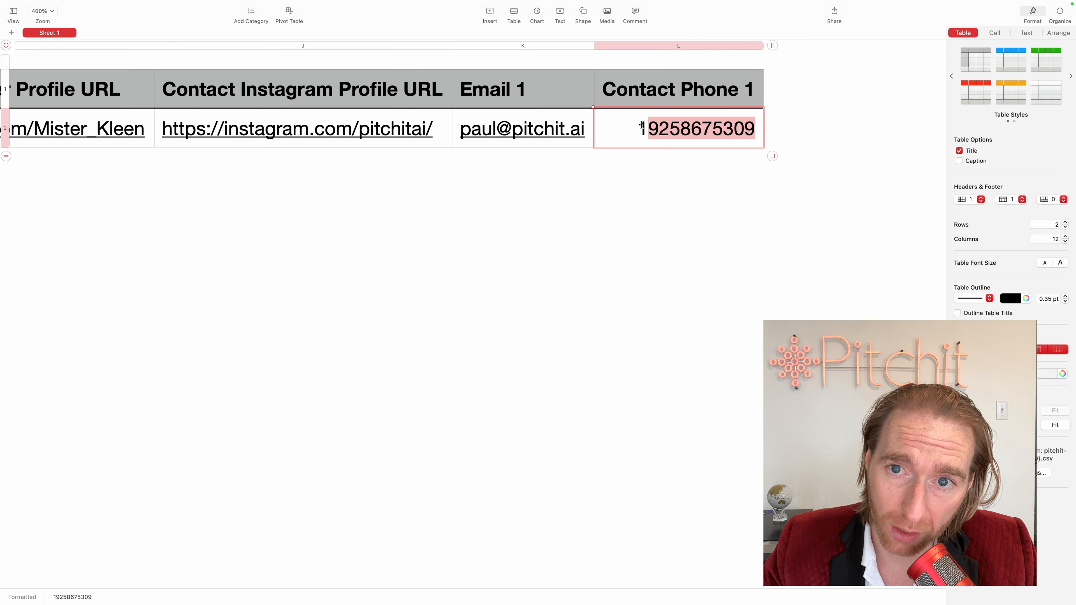
pyautogui.moveTo(639, 125); pyautogui.dragTo(646, 125)
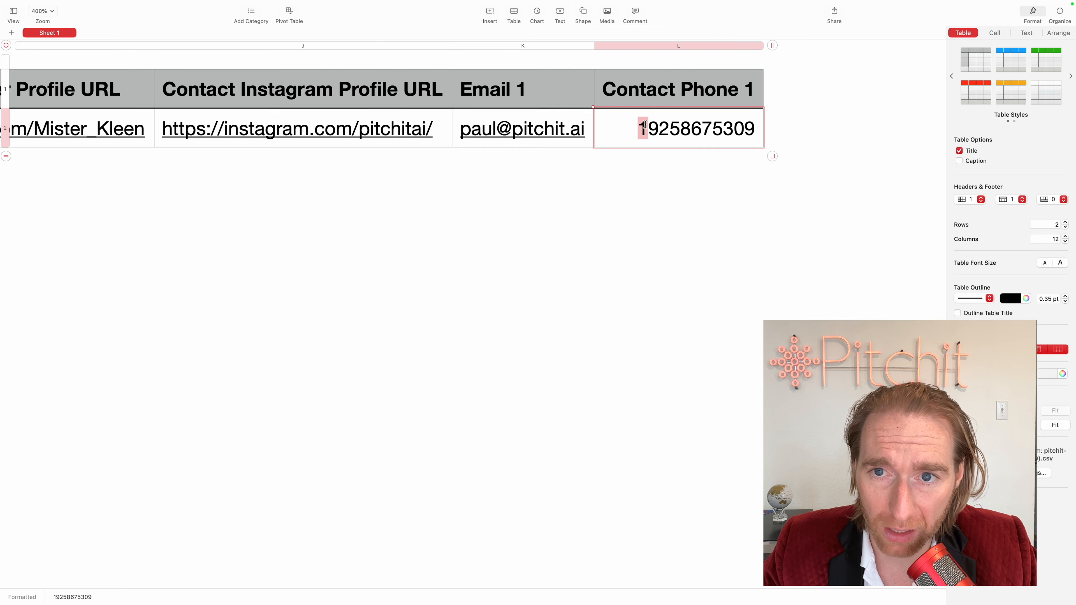
# Try 868 as the area code of the sample Contact Phone 1 entry and undo the change
pyautogui.moveTo(648, 125); pyautogui.dragTo(681, 127)
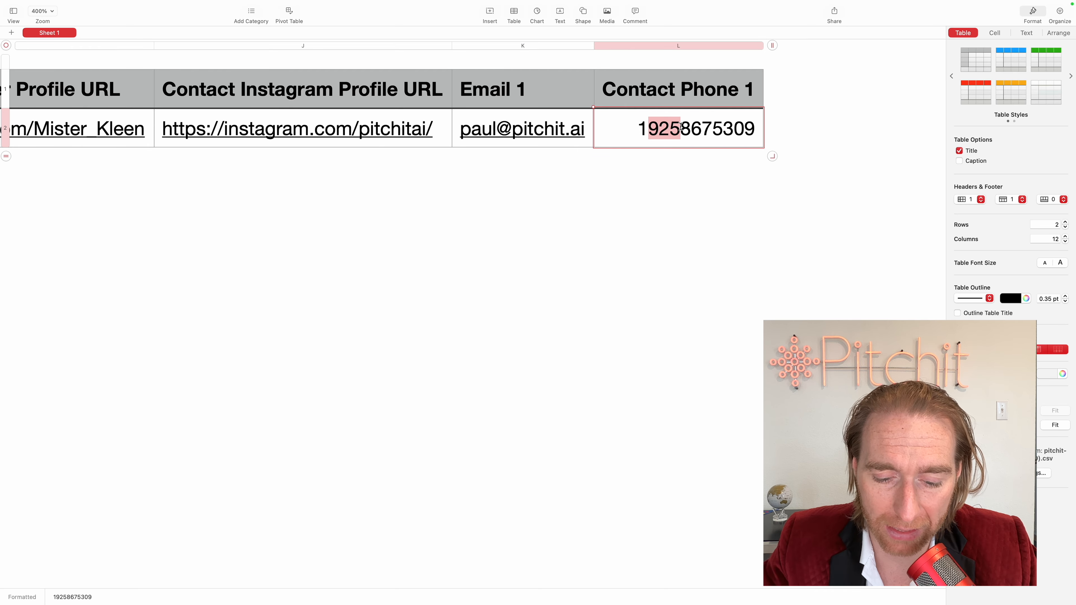
pyautogui.write('868')
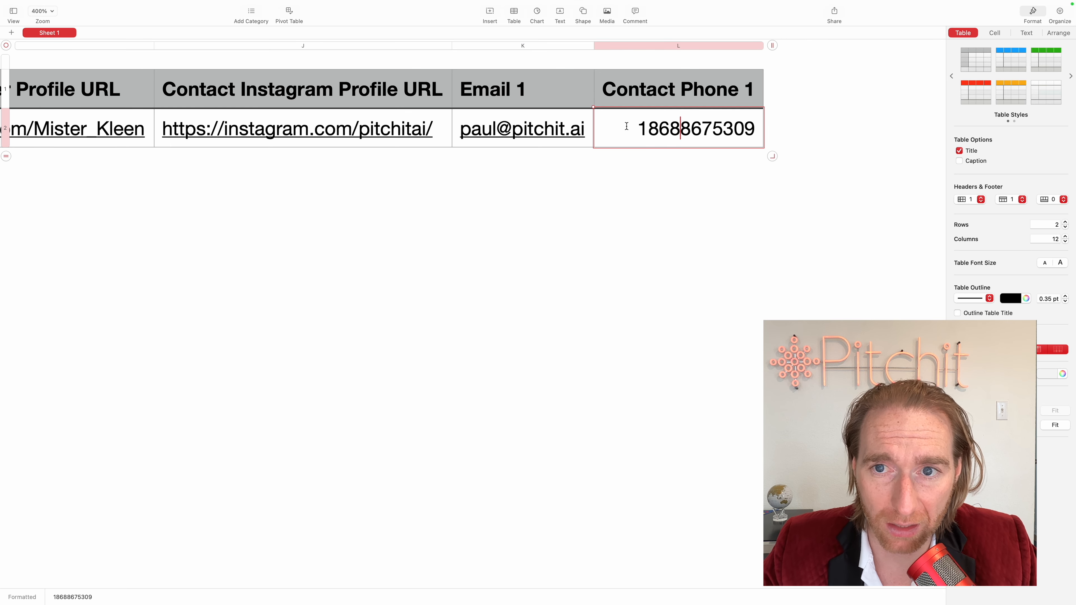
pyautogui.press('super+z')
# Remove the leading country code from the sample Contact Phone 1 entry and put the 1 back
pyautogui.click(644, 126)
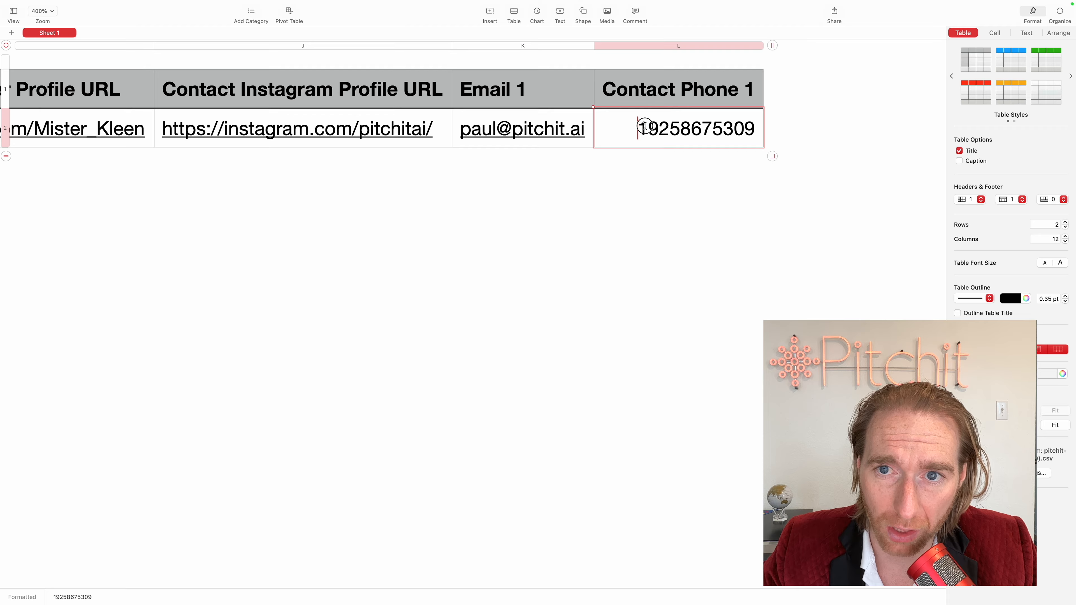
pyautogui.click(647, 126)
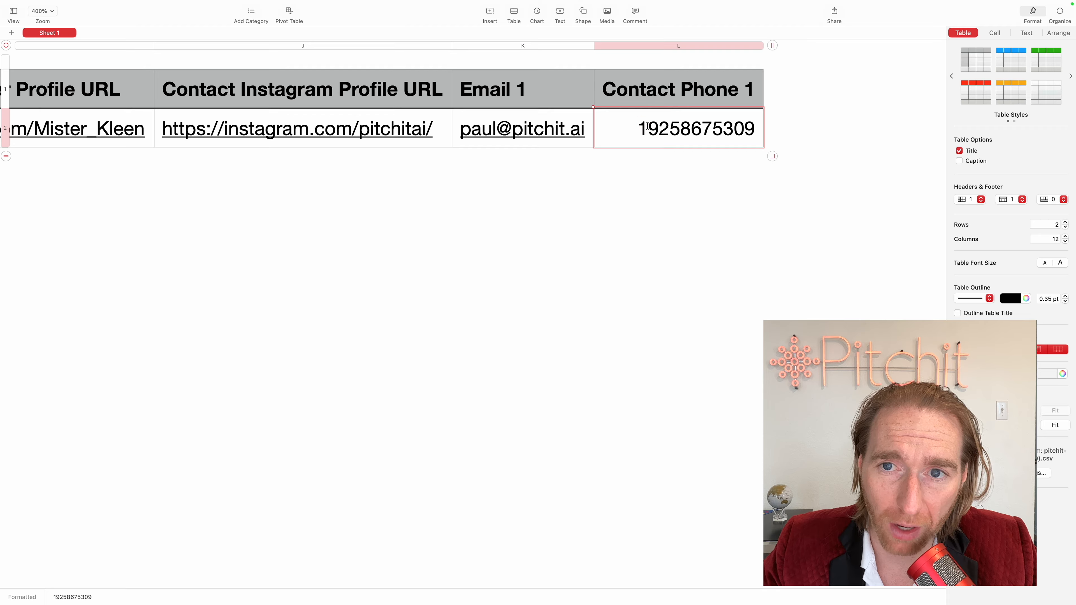
pyautogui.press('BackSpace')
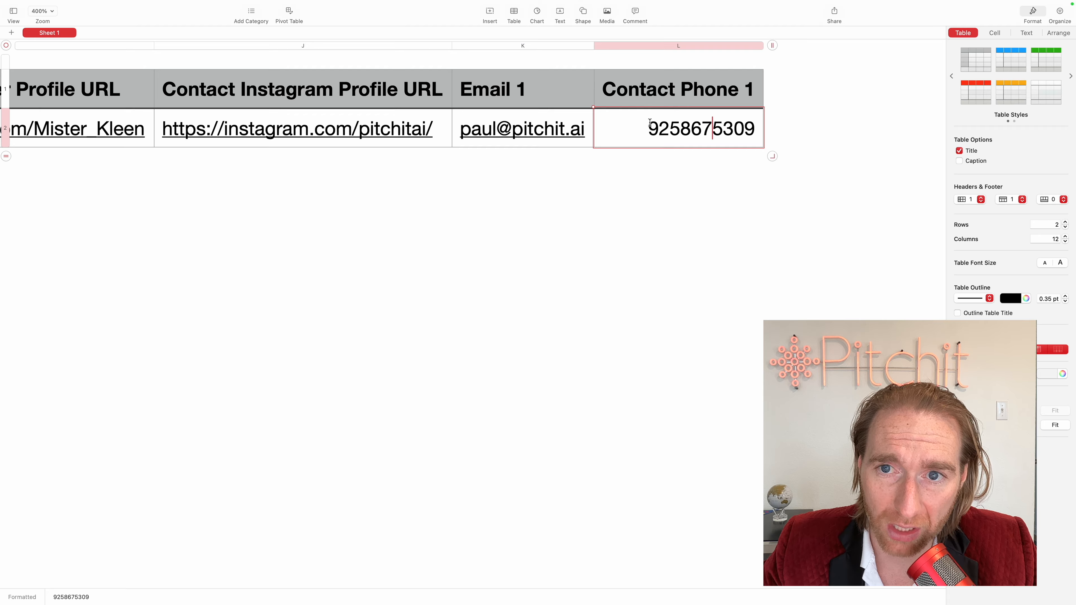
pyautogui.write('1')
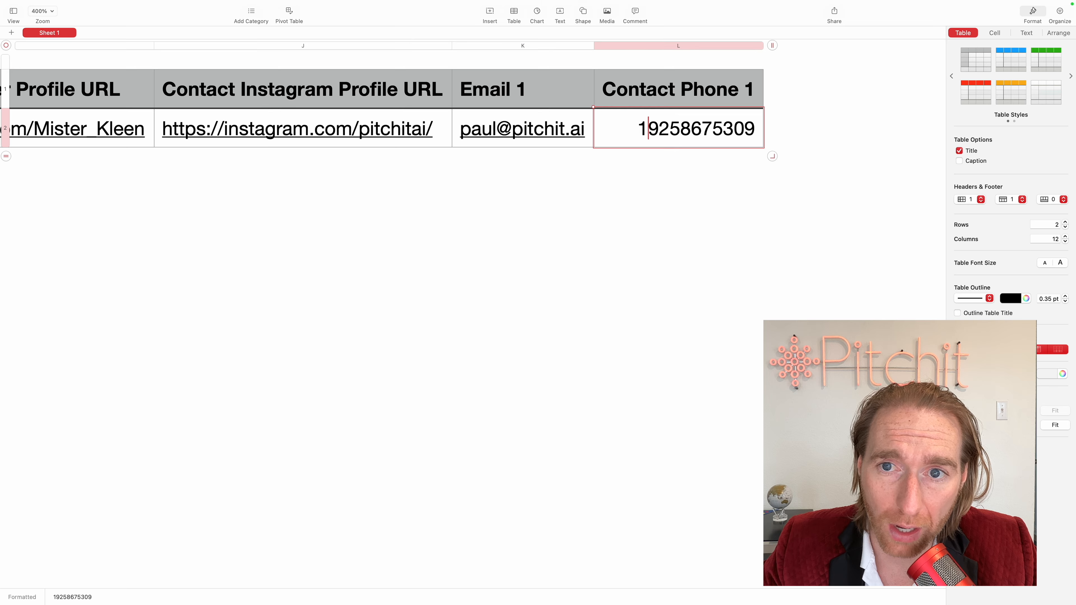
# Review the sample Contact Phone 1 entry by highlighting the digits after the country code, followed by the leading 1
pyautogui.click(642, 124)
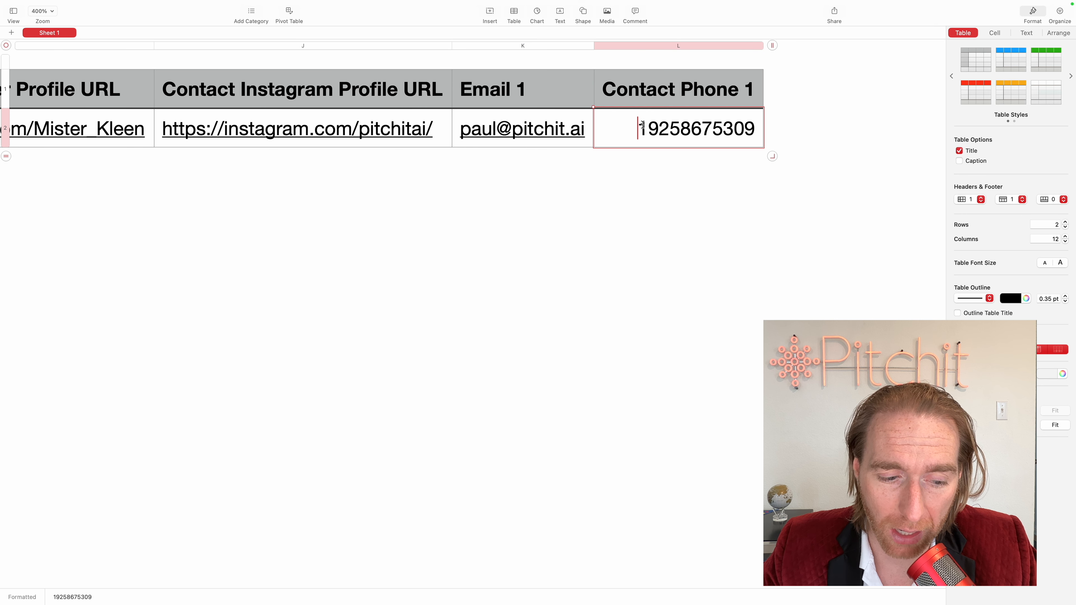
pyautogui.moveTo(642, 125); pyautogui.dragTo(758, 126)
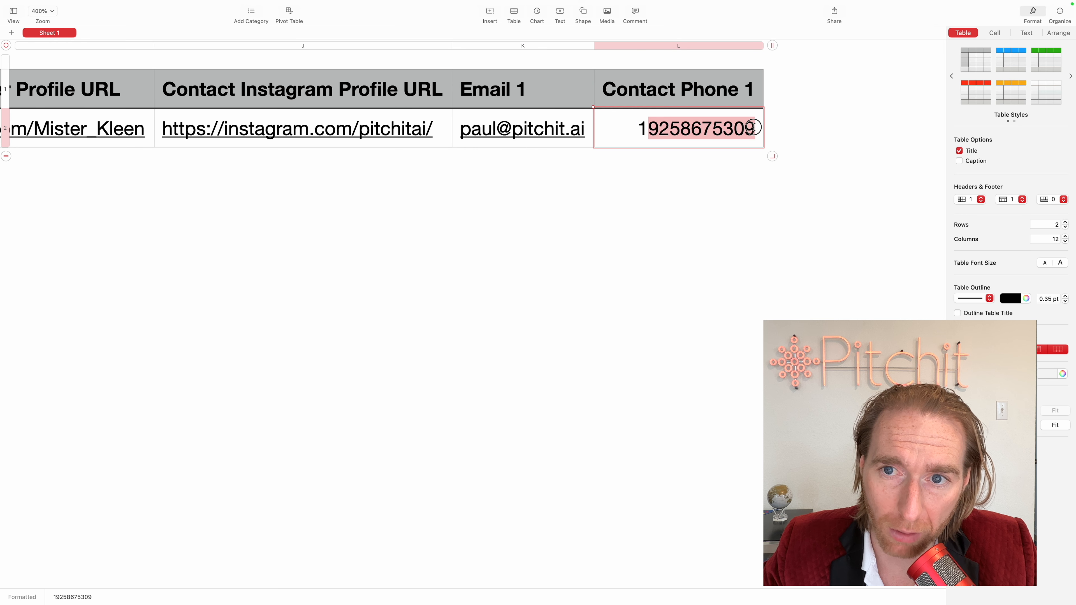
pyautogui.click(690, 129)
pyautogui.moveTo(632, 127); pyautogui.dragTo(650, 127)
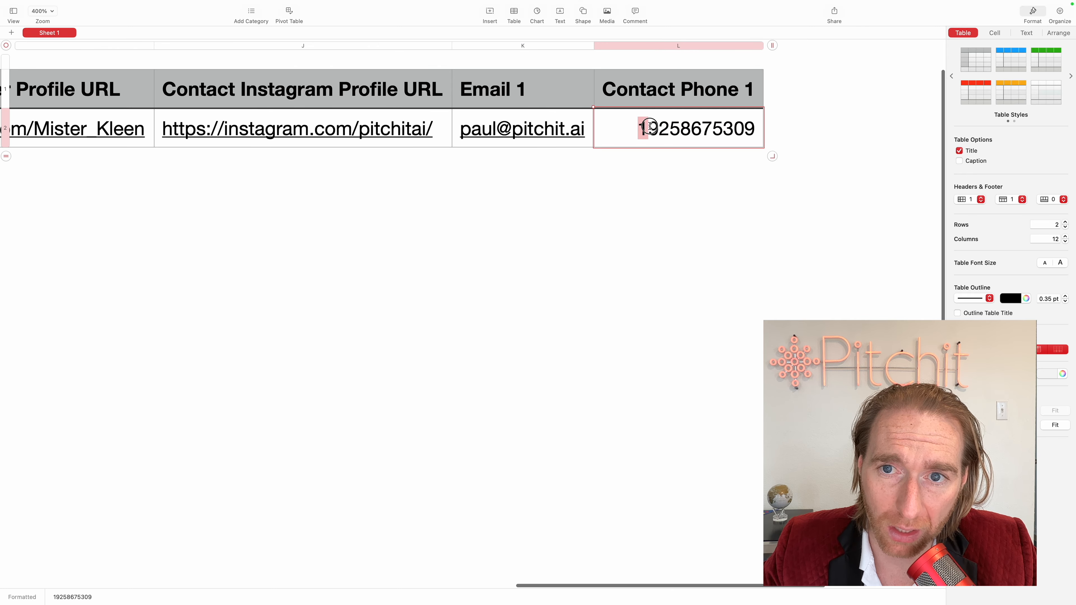
# View the whole audience template and examine its columns from Website to Contact Instagram Profile URL
pyautogui.scroll(-5, 650, 126)
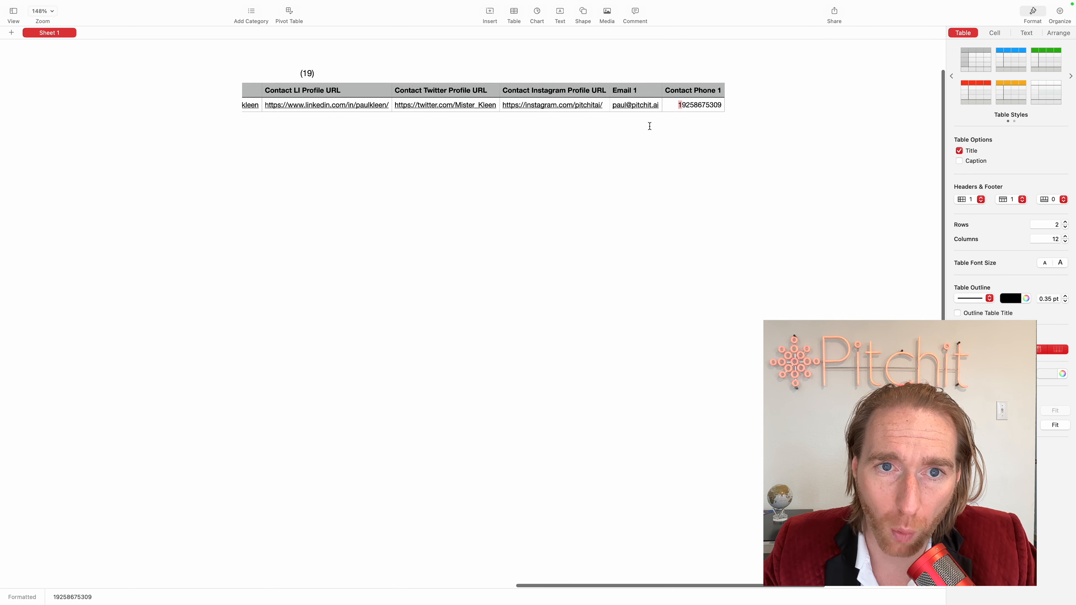
pyautogui.hscroll(-3, 650, 127)
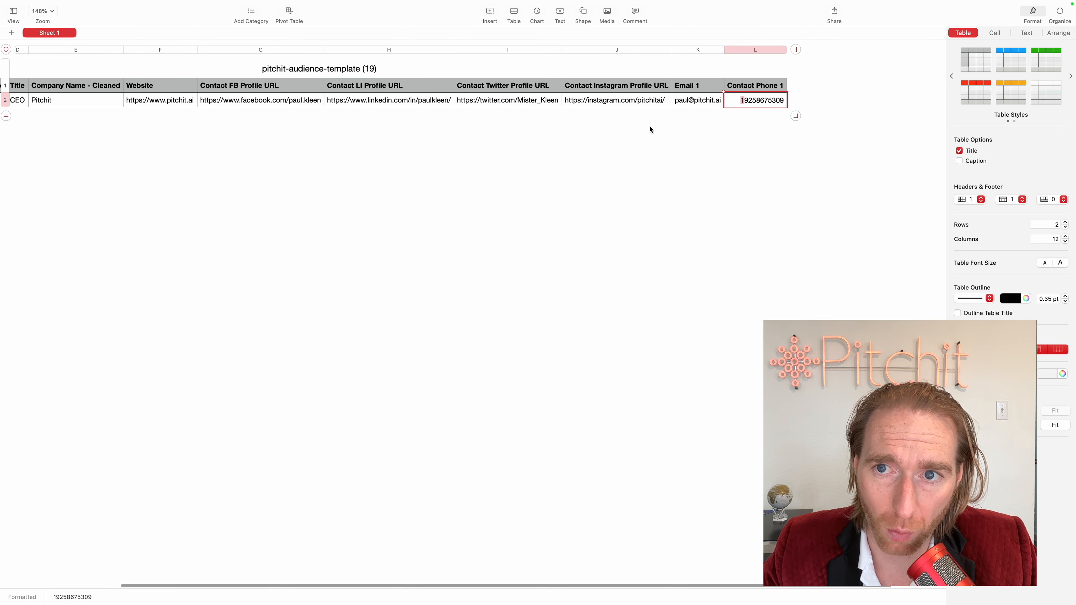
pyautogui.scroll(-3, 666, 124)
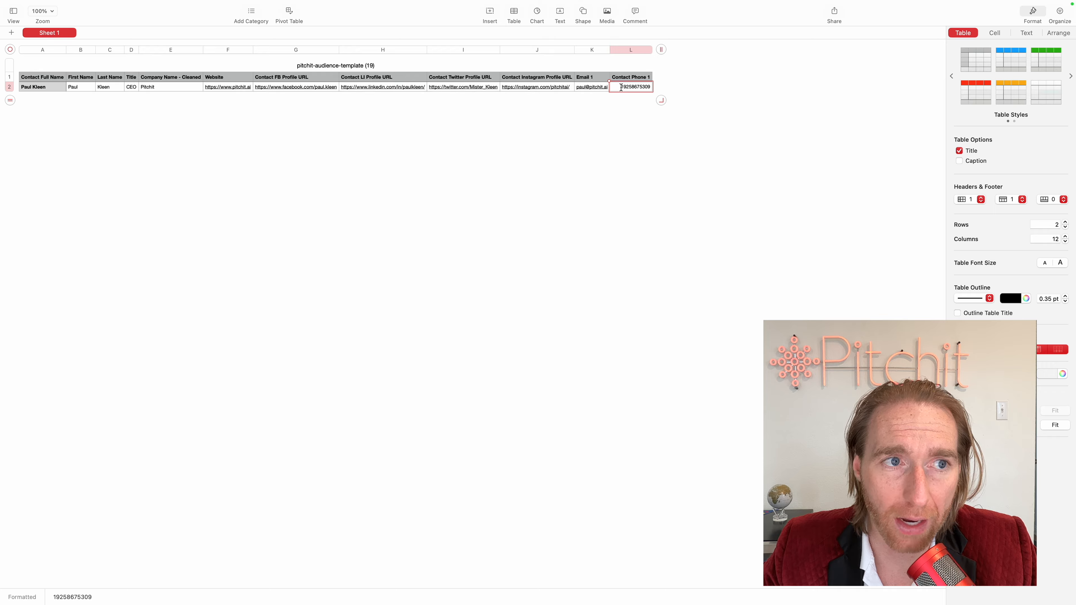
pyautogui.click(605, 117)
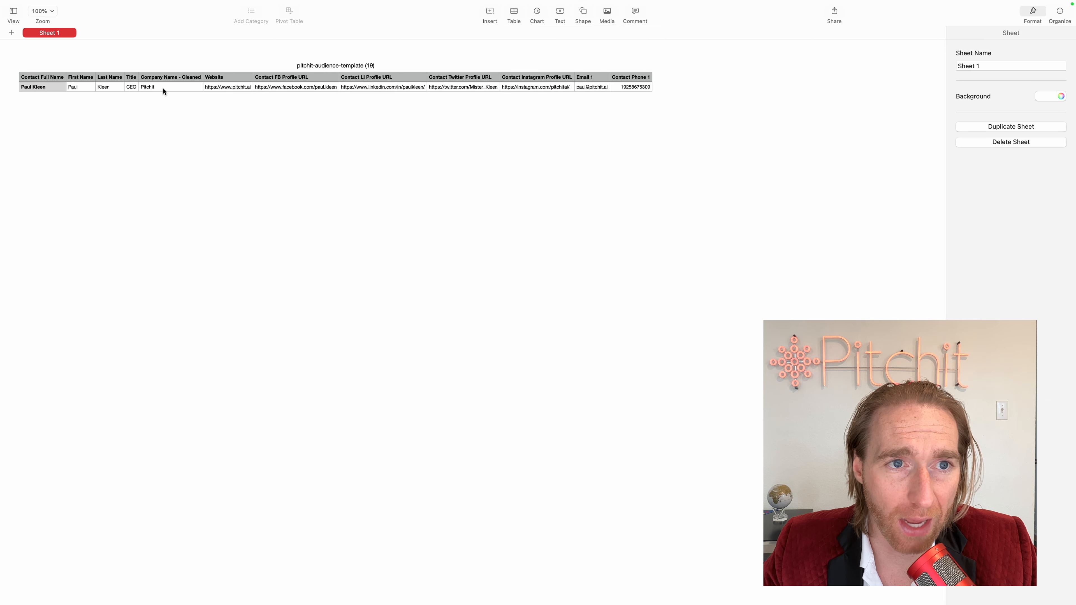
pyautogui.moveTo(221, 78); pyautogui.dragTo(505, 86)
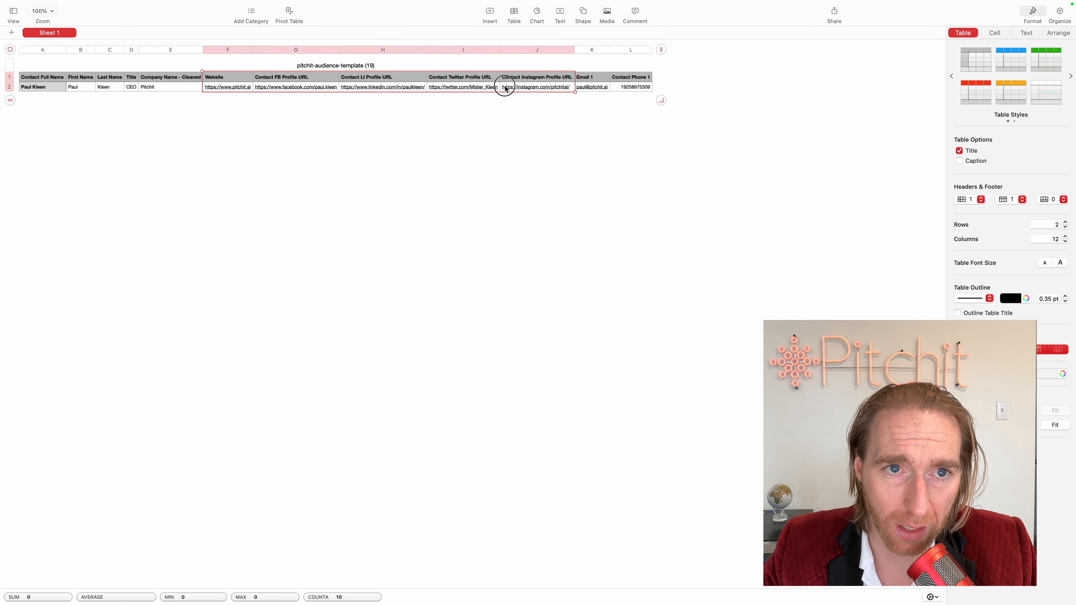
pyautogui.click(227, 87)
pyautogui.click(188, 80)
# Examine the contact name columns and the Company Name - Cleaned column with their sample entries
pyautogui.moveTo(37, 84); pyautogui.dragTo(109, 89)
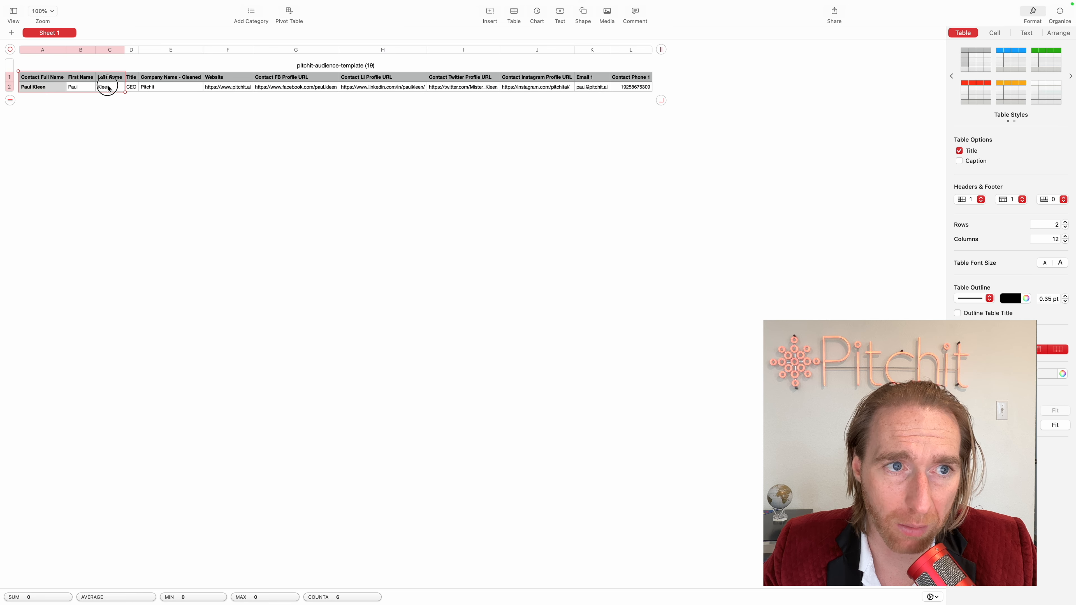
pyautogui.click(150, 83)
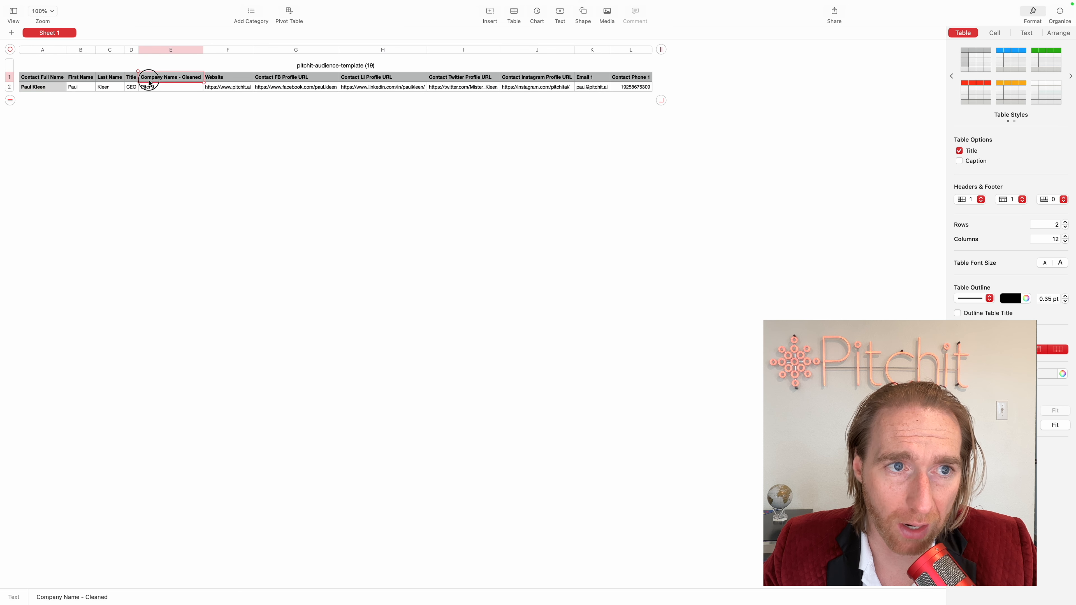
pyautogui.click(146, 123)
pyautogui.click(170, 88)
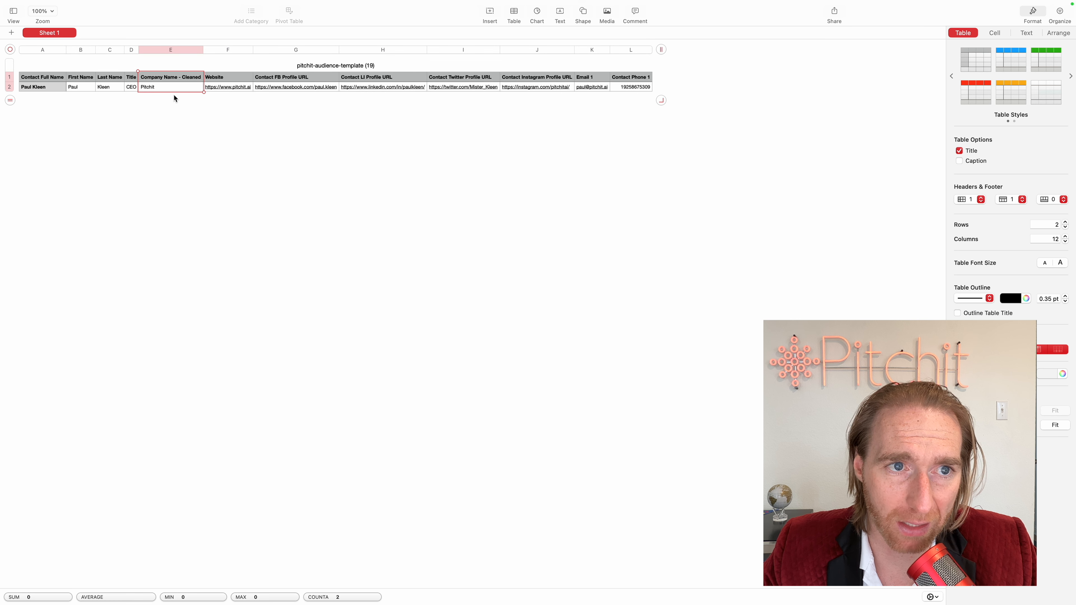
pyautogui.moveTo(108, 87); pyautogui.dragTo(31, 87)
pyautogui.click(88, 130)
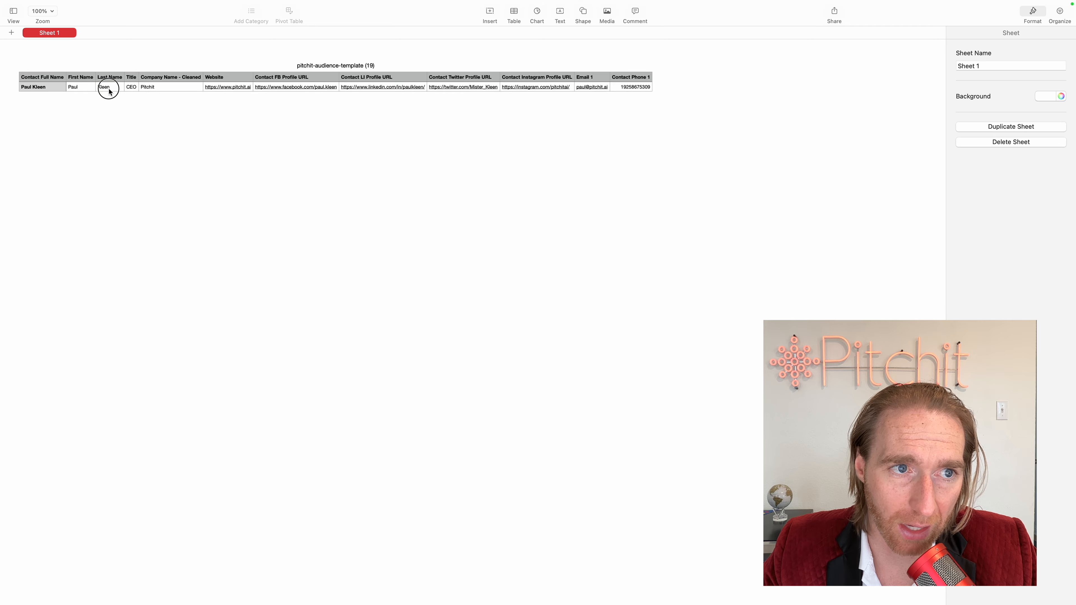
pyautogui.moveTo(109, 91); pyautogui.dragTo(55, 85)
pyautogui.click(81, 116)
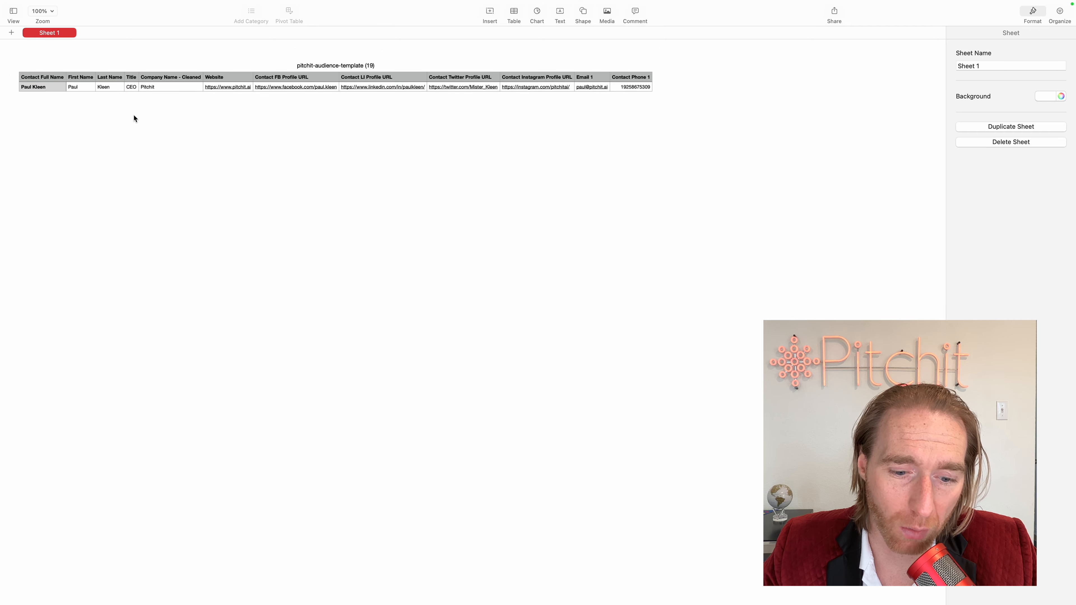
# Examine the First Name column, the complete sample contact row and the template's header row
pyautogui.click(72, 86)
pyautogui.click(74, 78)
pyautogui.click(76, 87)
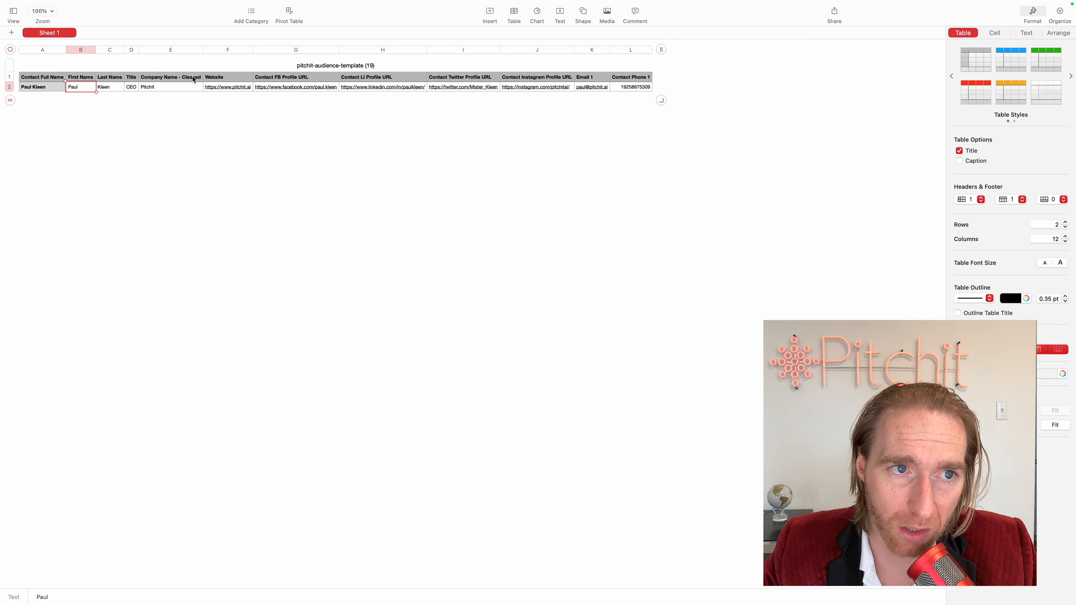
pyautogui.moveTo(37, 89); pyautogui.dragTo(633, 95)
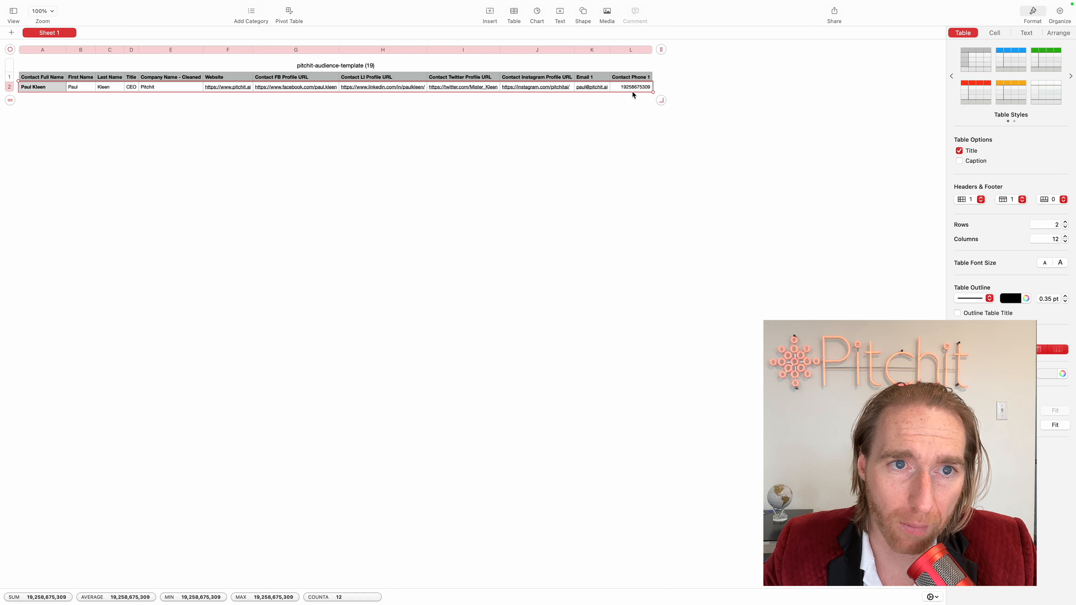
pyautogui.moveTo(58, 80); pyautogui.dragTo(615, 83)
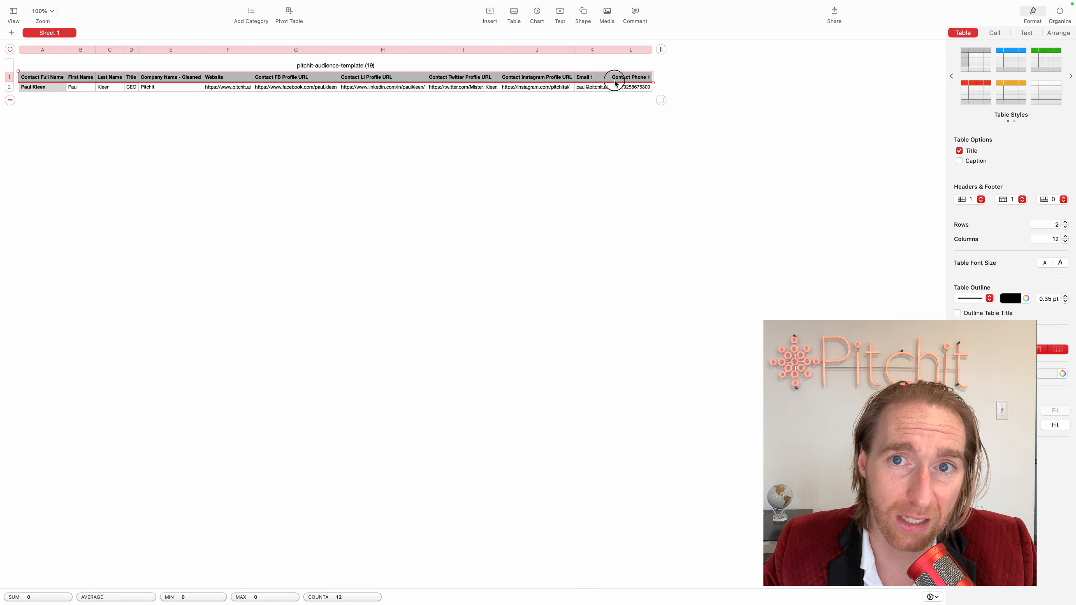
pyautogui.click(58, 86)
# Switch back to the Pitchit broadcast campaign, check the attached Pitchit Staff CSV file and process the broadcast audience
pyautogui.hotkey('ctrl', 'Left')
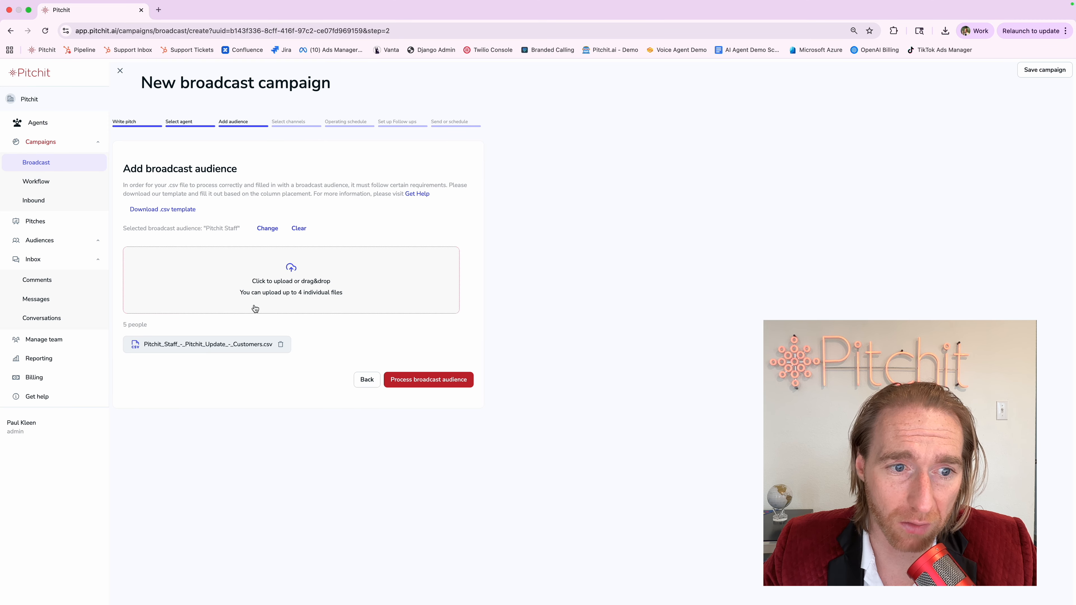
pyautogui.moveTo(137, 344); pyautogui.dragTo(276, 345)
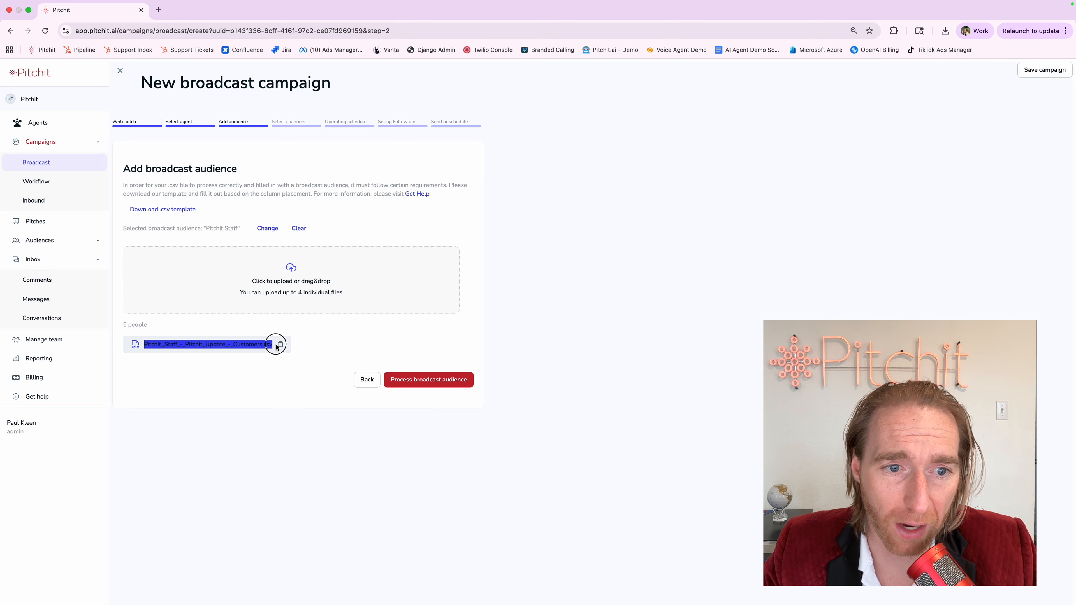
pyautogui.click(231, 321)
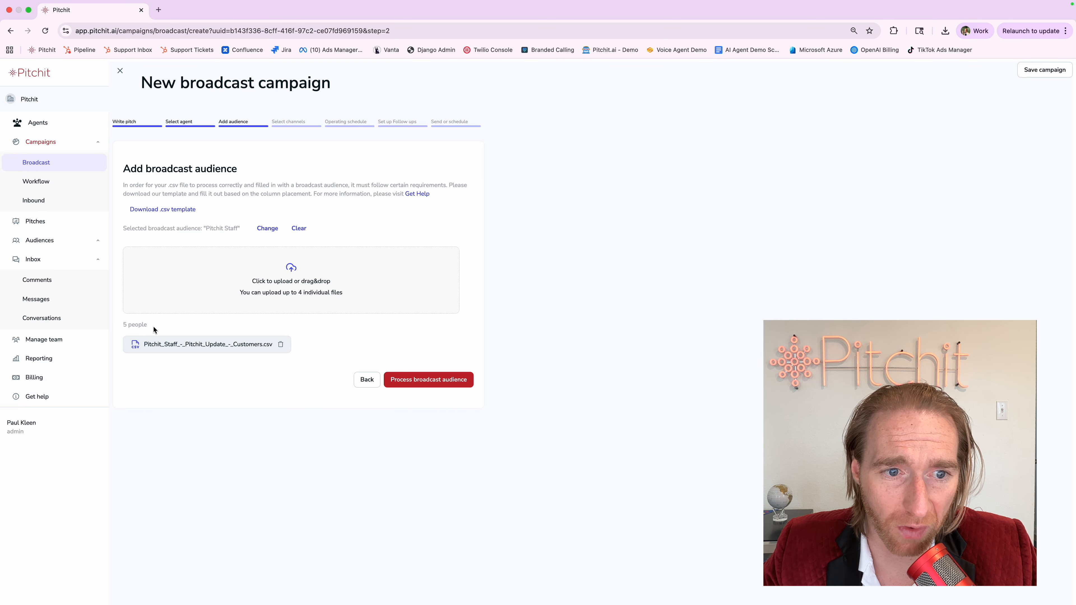
pyautogui.click(417, 384)
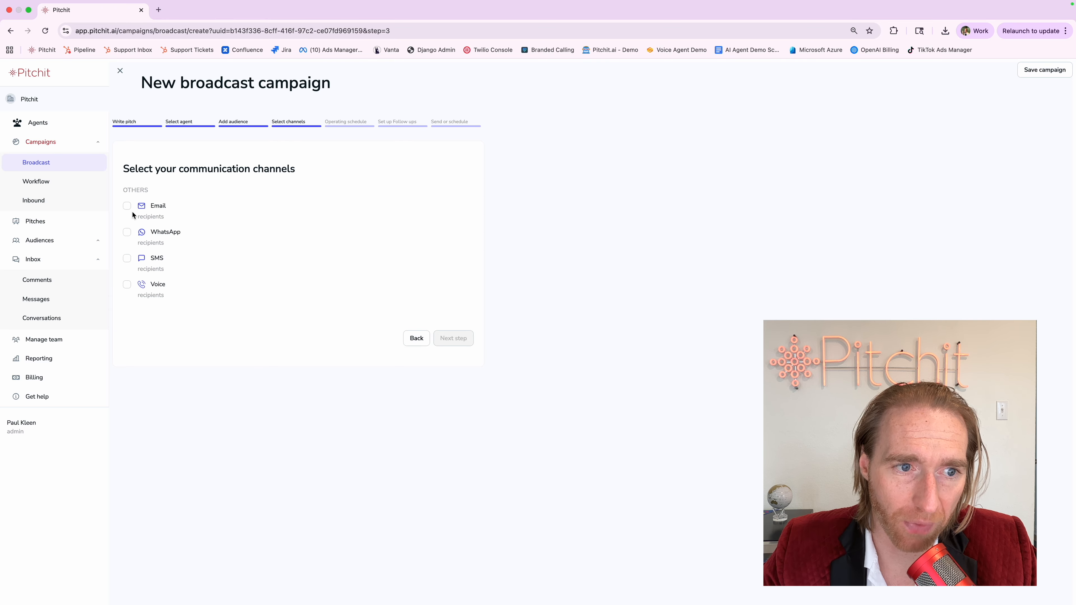
# Select SMS, WhatsApp, Email and Voice as the new campaign's communication channels
pyautogui.click(128, 258)
pyautogui.click(127, 232)
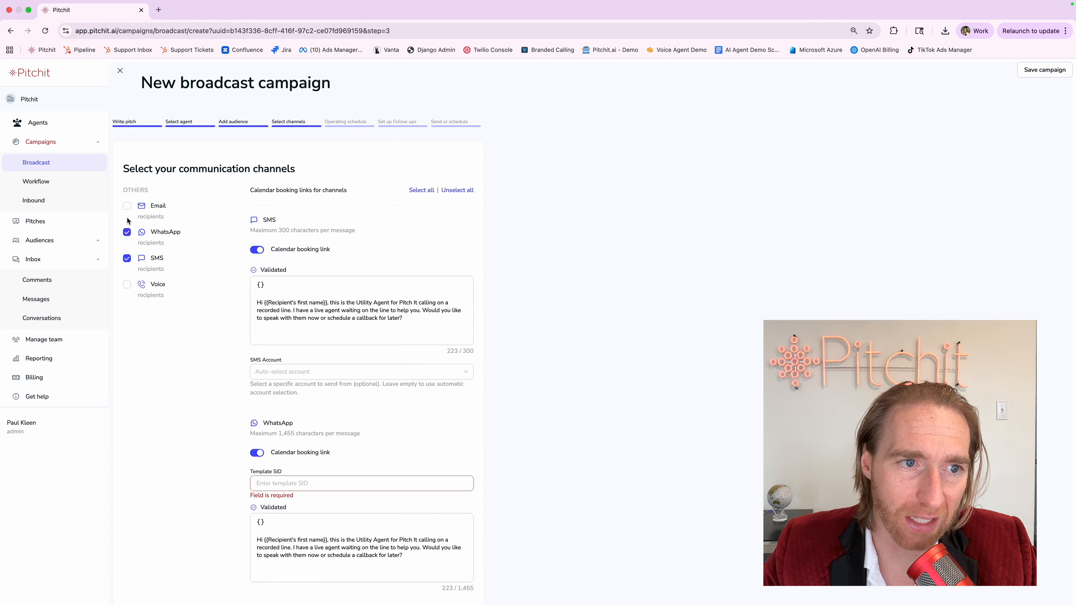
pyautogui.click(128, 206)
pyautogui.click(127, 285)
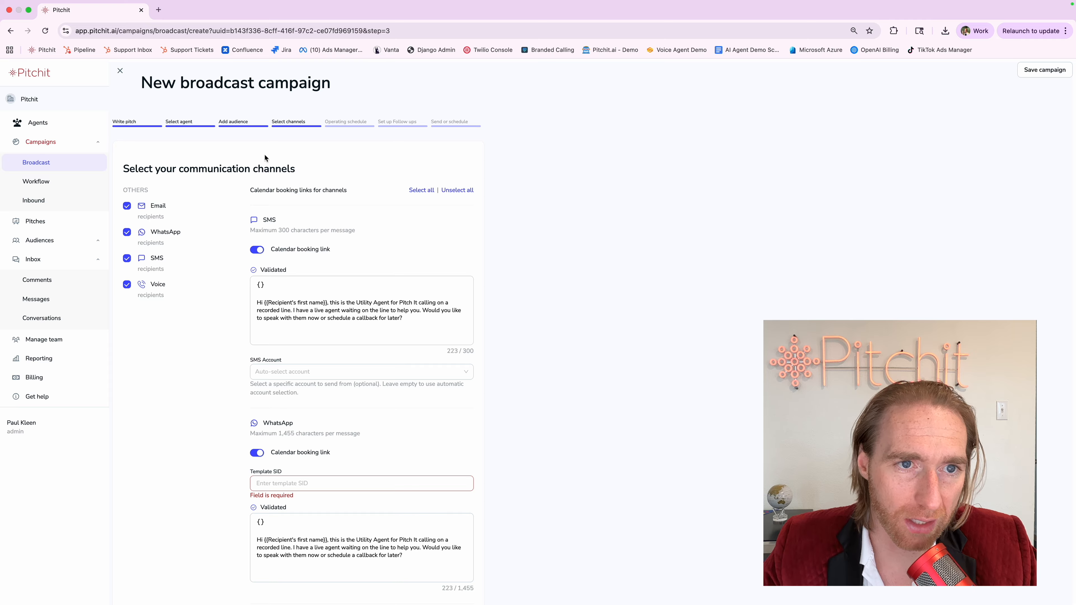
pyautogui.moveTo(272, 122); pyautogui.dragTo(314, 123)
pyautogui.click(279, 167)
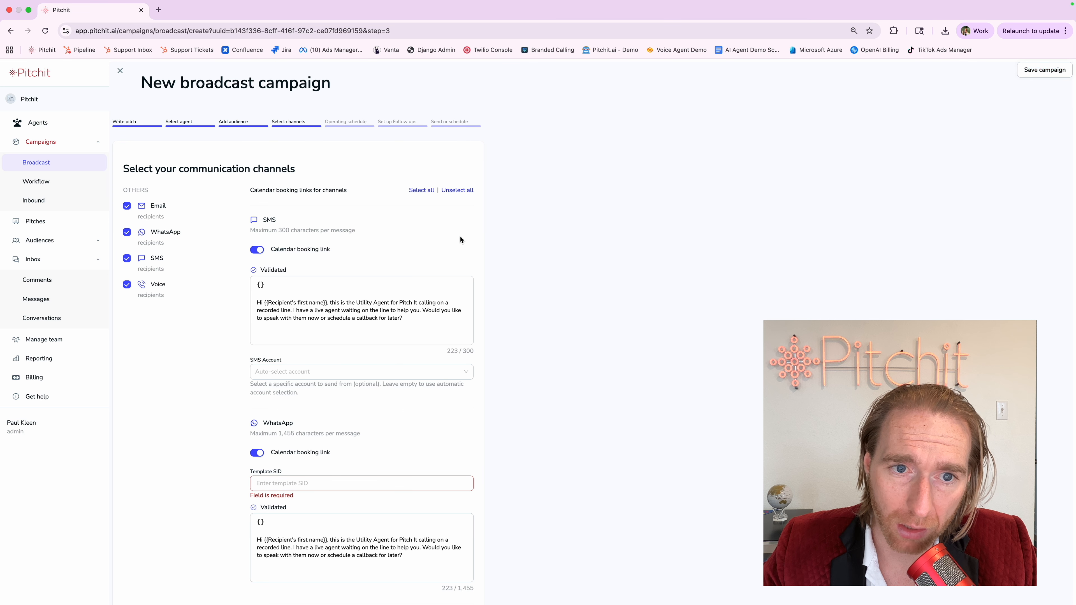
# Leave the campaign for the account's Connections settings and examine the Gmail and Outlook email connections
pyautogui.click(34, 436)
pyautogui.click(627, 341)
pyautogui.click(197, 132)
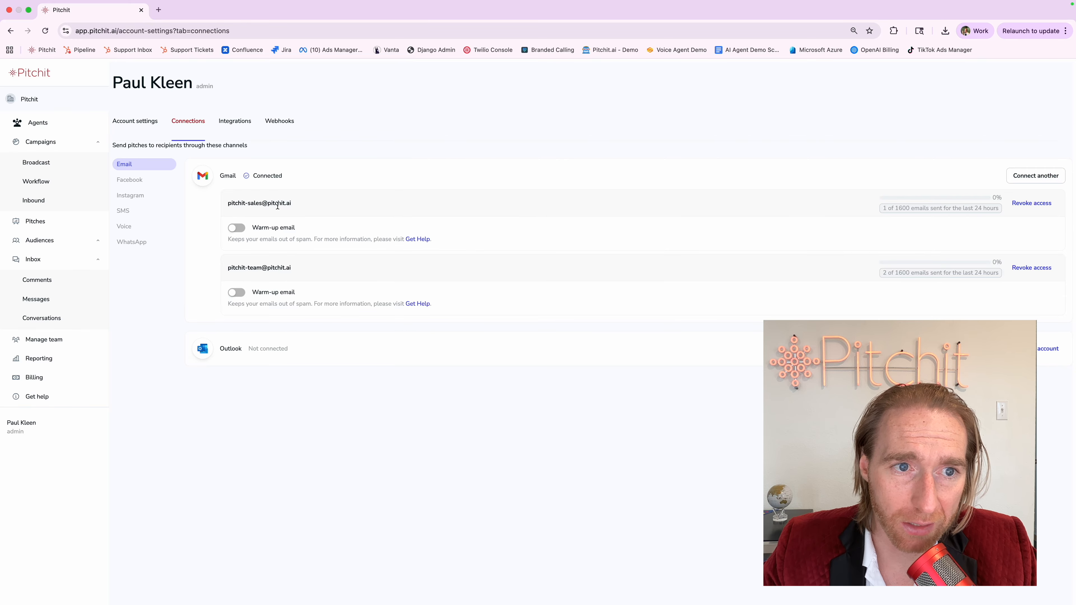
pyautogui.moveTo(236, 176); pyautogui.dragTo(214, 185)
pyautogui.click(225, 366)
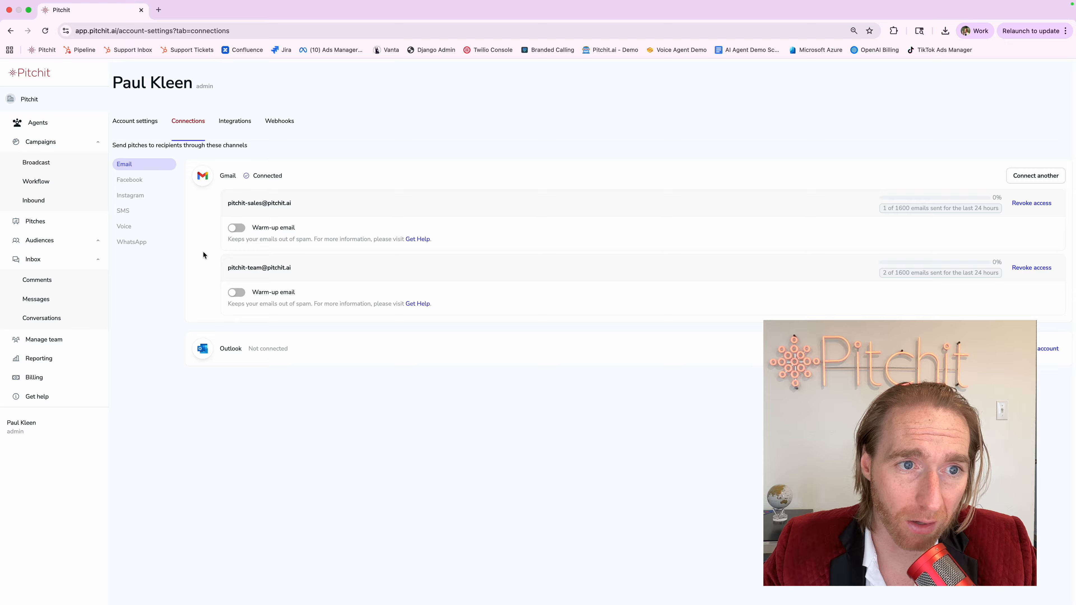
# Examine the account's SMS, Voice and WhatsApp channel connections
pyautogui.click(151, 216)
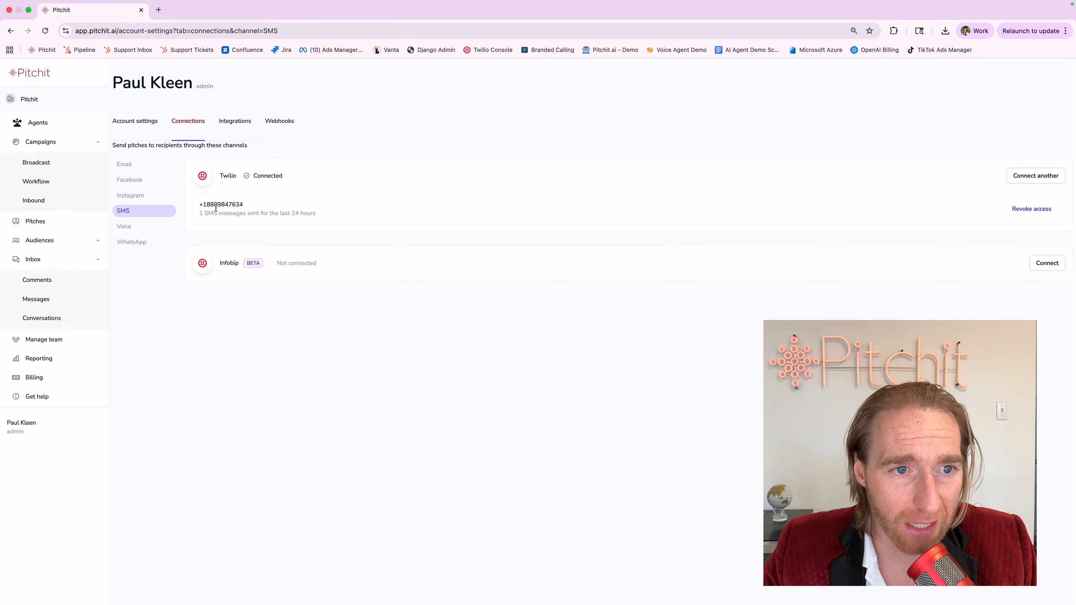
pyautogui.click(154, 228)
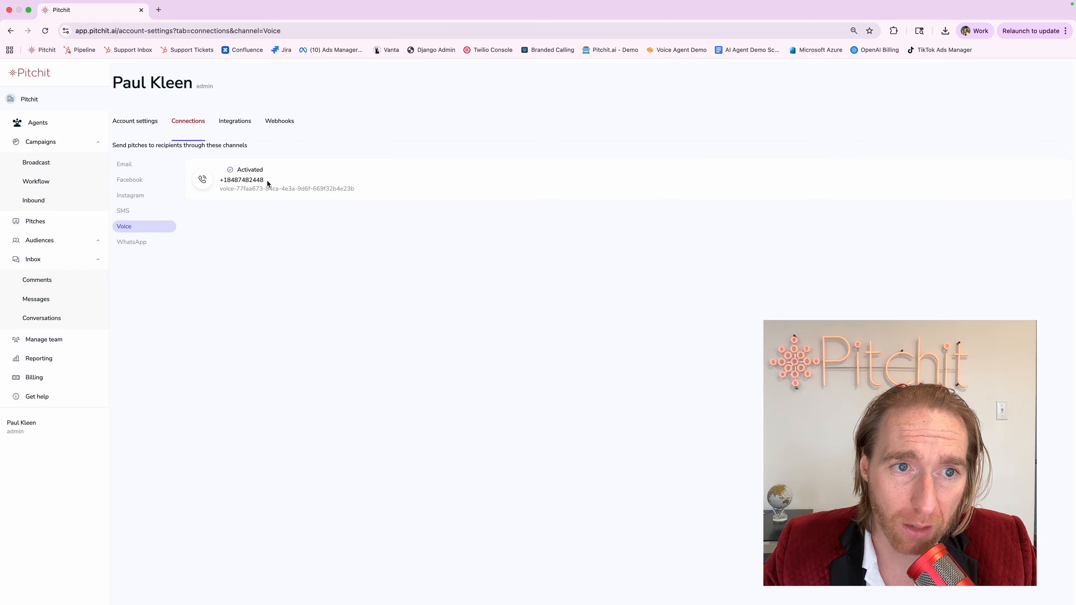
pyautogui.click(144, 242)
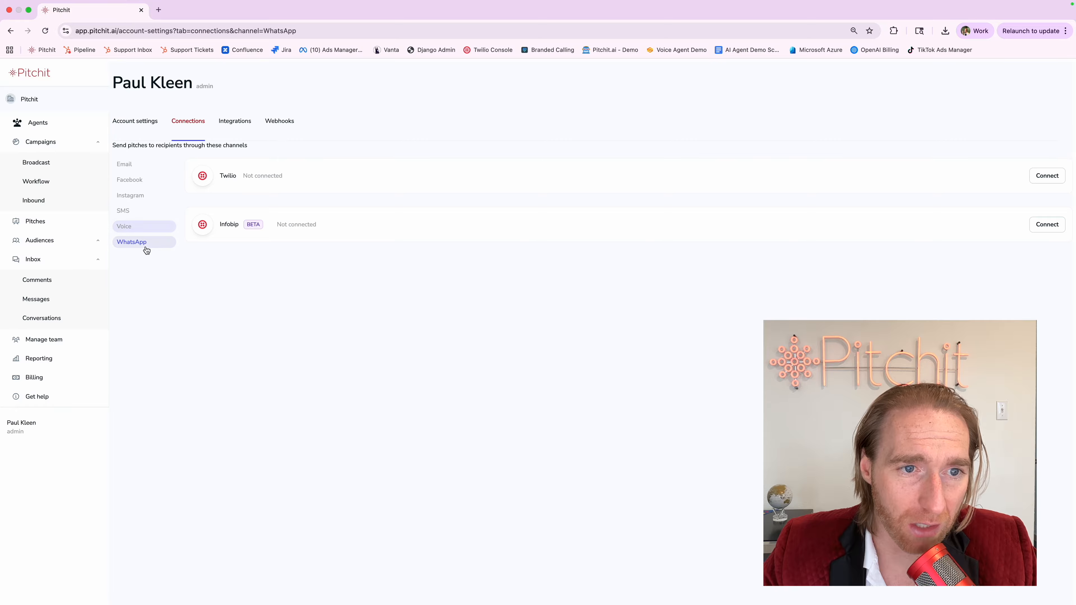
pyautogui.moveTo(200, 204); pyautogui.dragTo(282, 207)
pyautogui.click(283, 208)
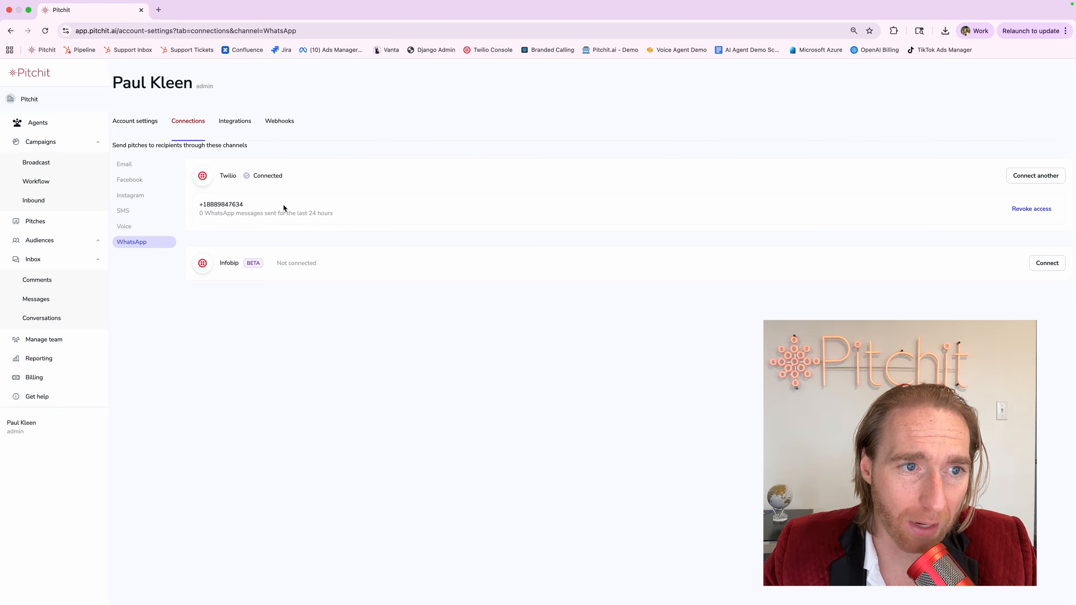
# Reopen the Broadcast Campaign Demo campaign and continue past its audience to the channel selection
pyautogui.click(51, 163)
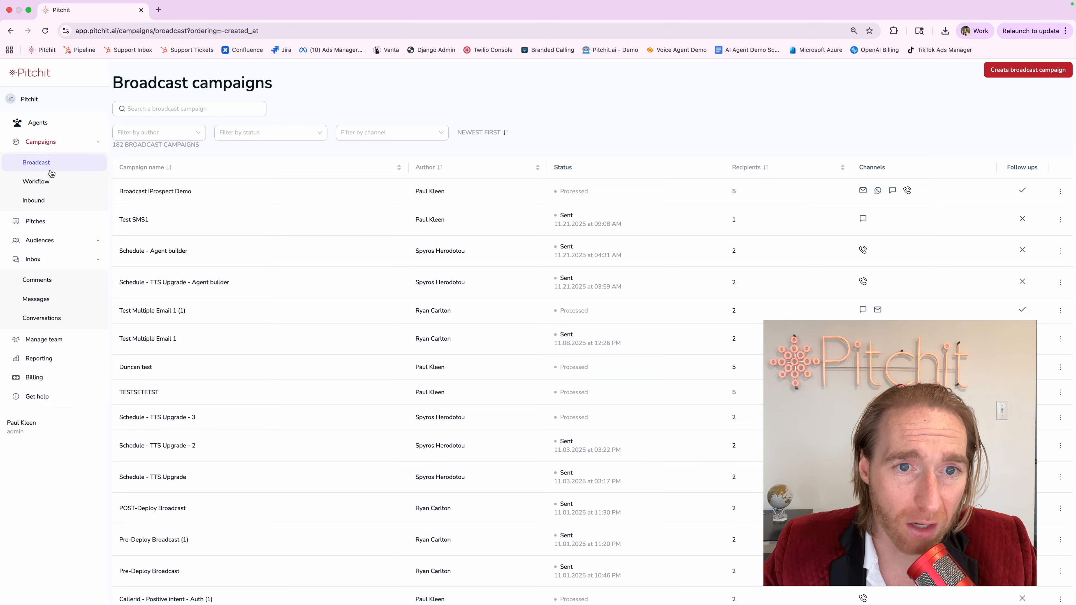
pyautogui.click(418, 198)
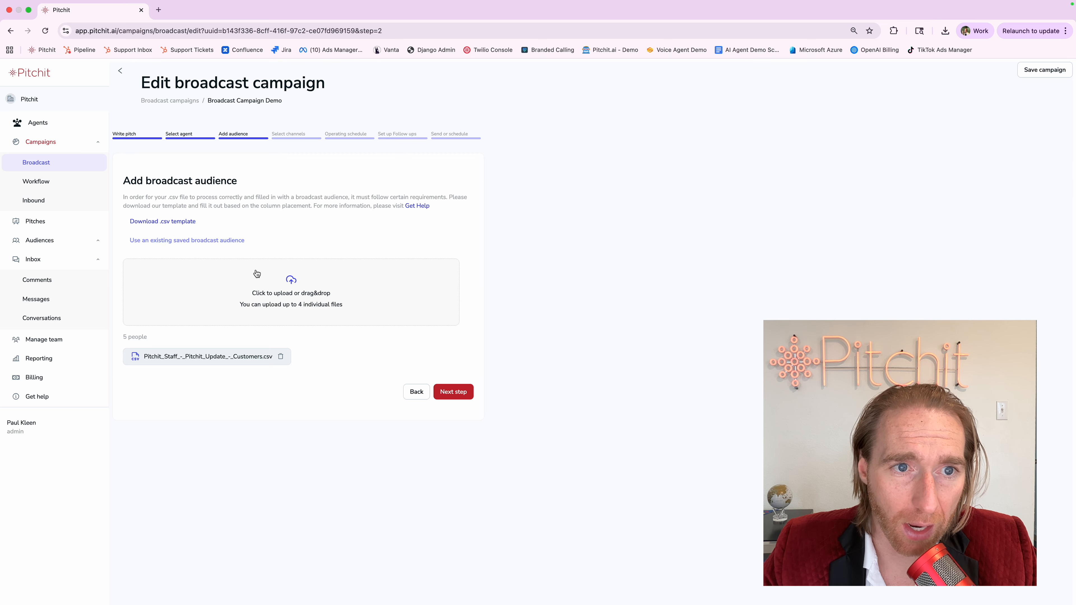
pyautogui.click(443, 390)
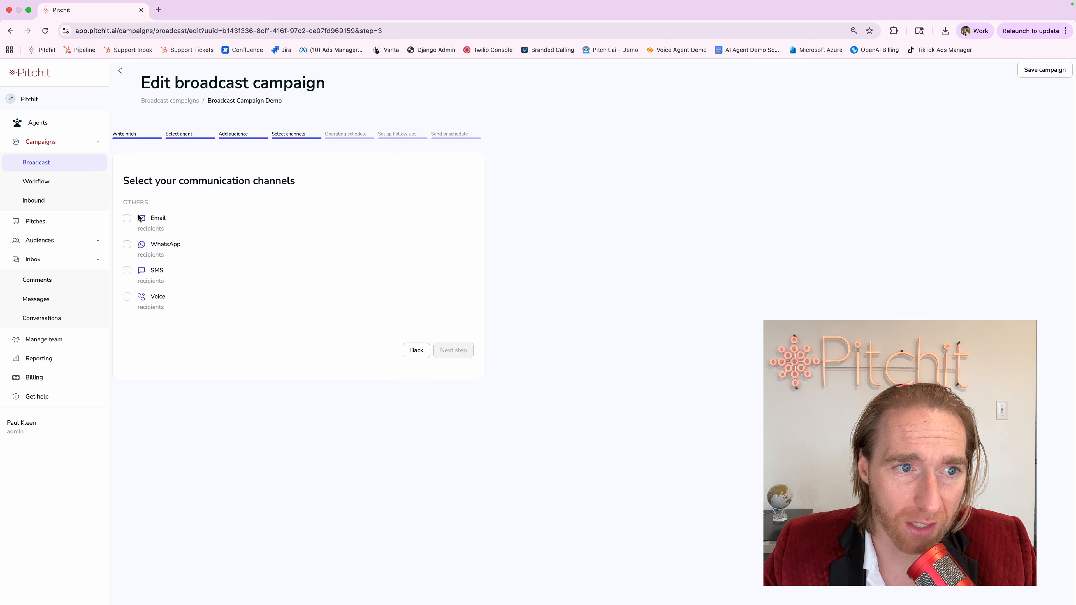
# Enable the Email, WhatsApp, SMS and Voice channels for Broadcast Campaign Demo
pyautogui.click(127, 217)
pyautogui.click(127, 244)
pyautogui.click(127, 270)
pyautogui.click(127, 298)
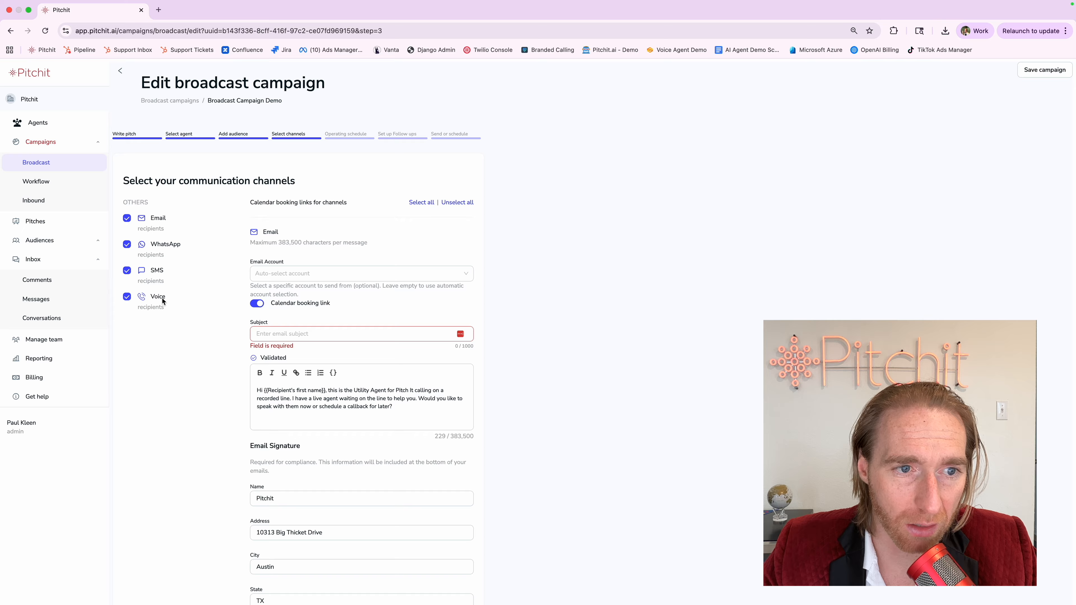
pyautogui.moveTo(146, 218); pyautogui.dragTo(166, 240)
pyautogui.click(167, 242)
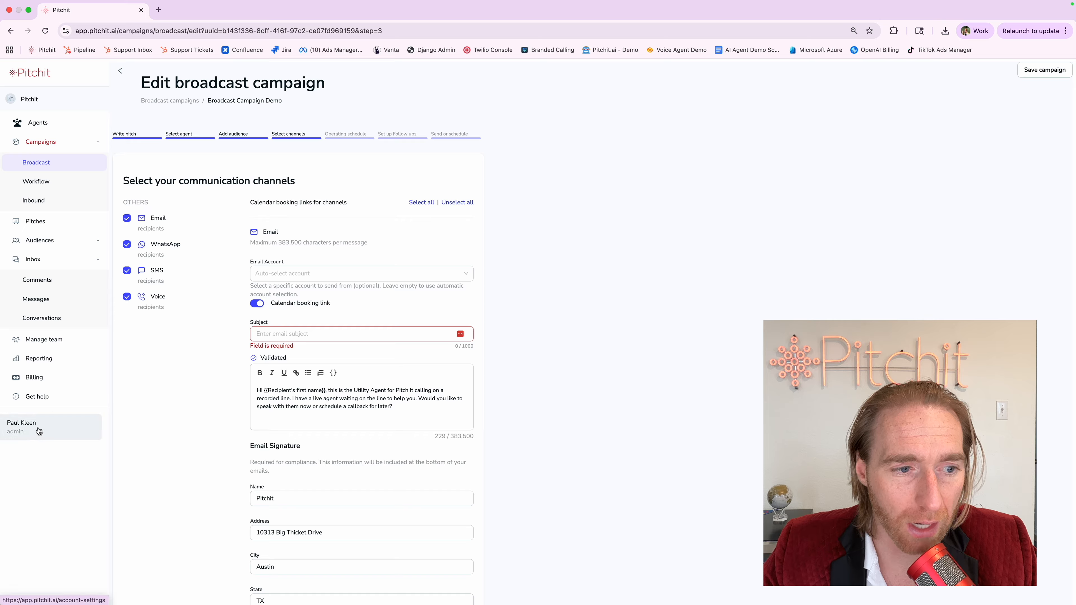
# Look through the available email accounts and choose the sales account under My Accounts as the Email channel's sender
pyautogui.click(261, 275)
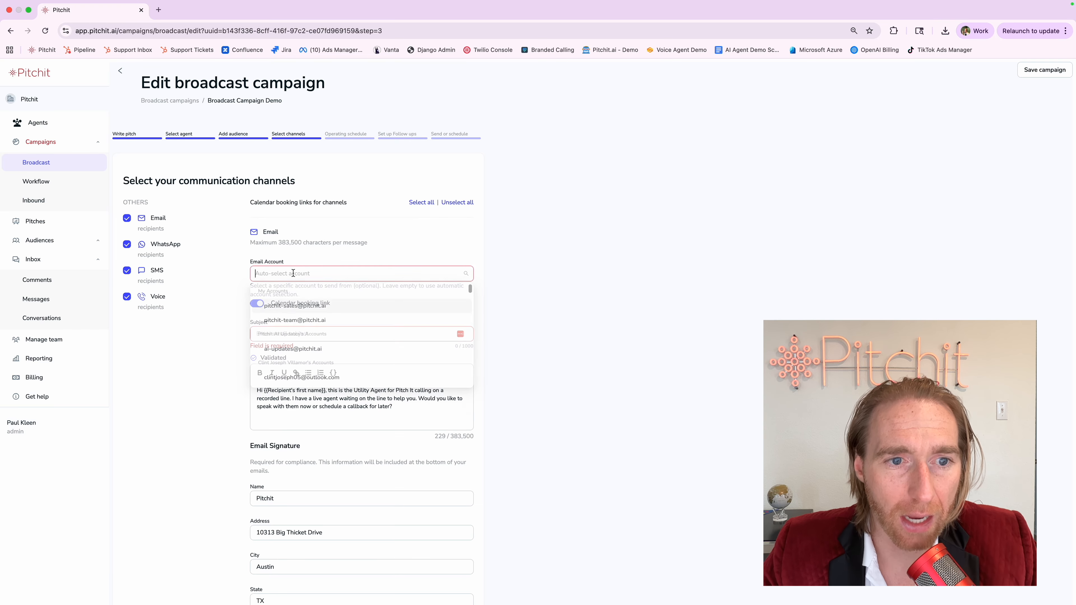
pyautogui.click(175, 394)
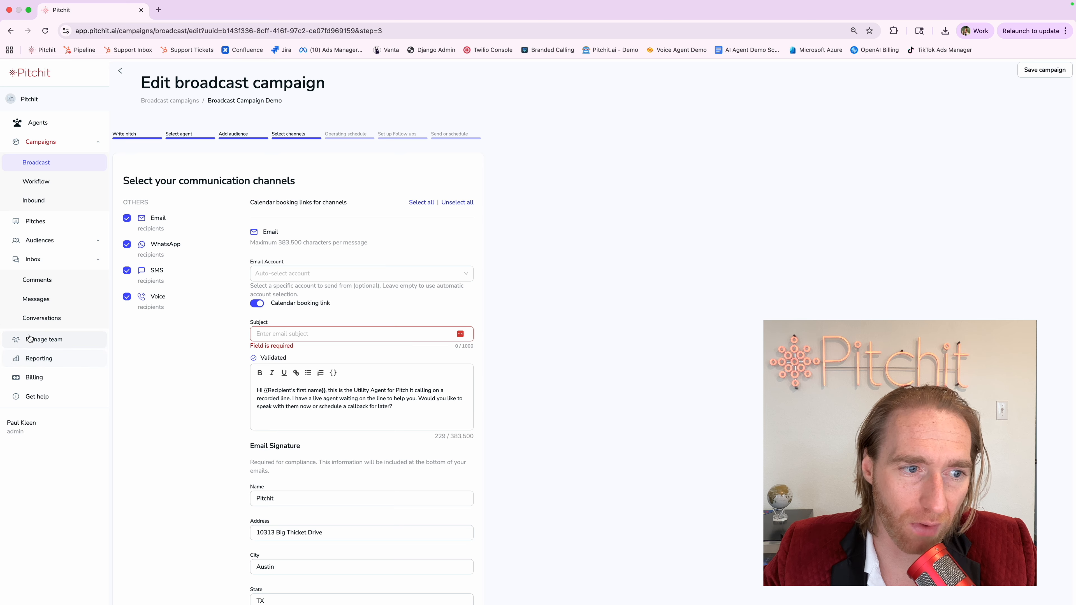
pyautogui.click(255, 278)
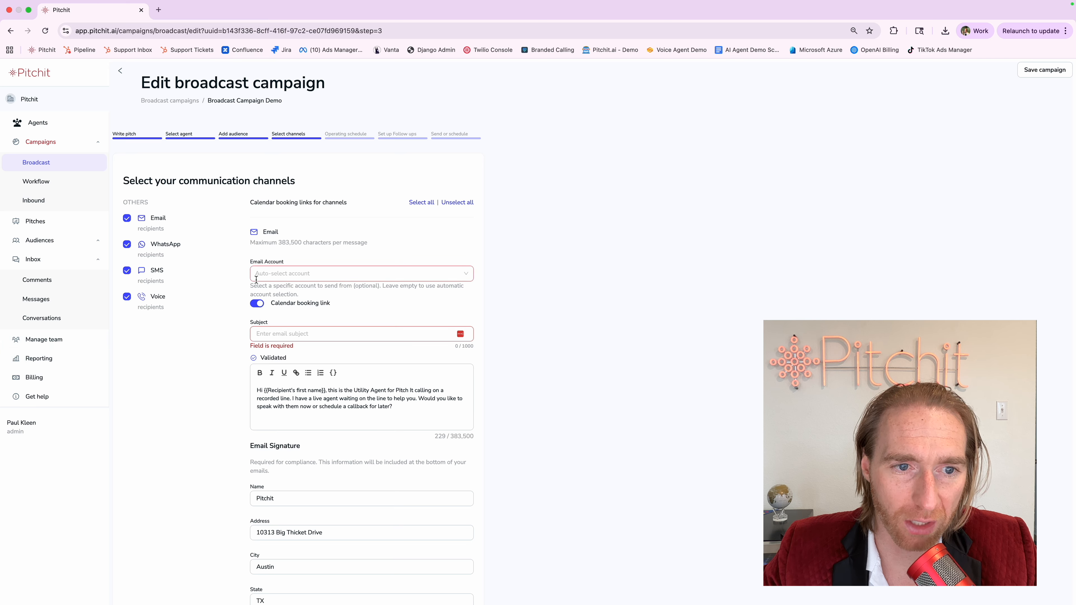
pyautogui.scroll(-2, 278, 335)
pyautogui.scroll(-15, 278, 335)
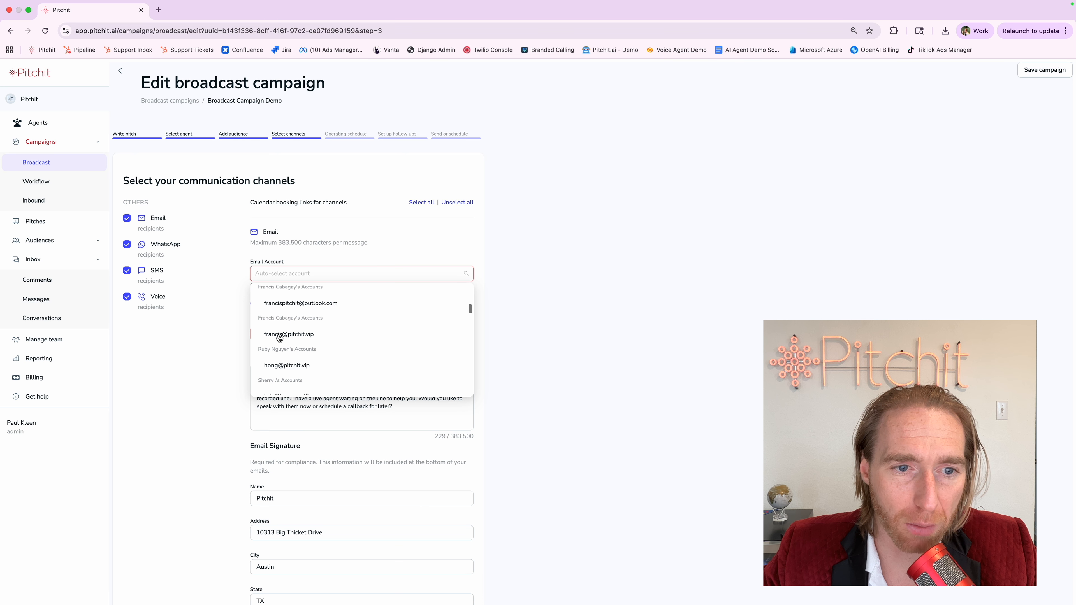
pyautogui.scroll(20, 278, 335)
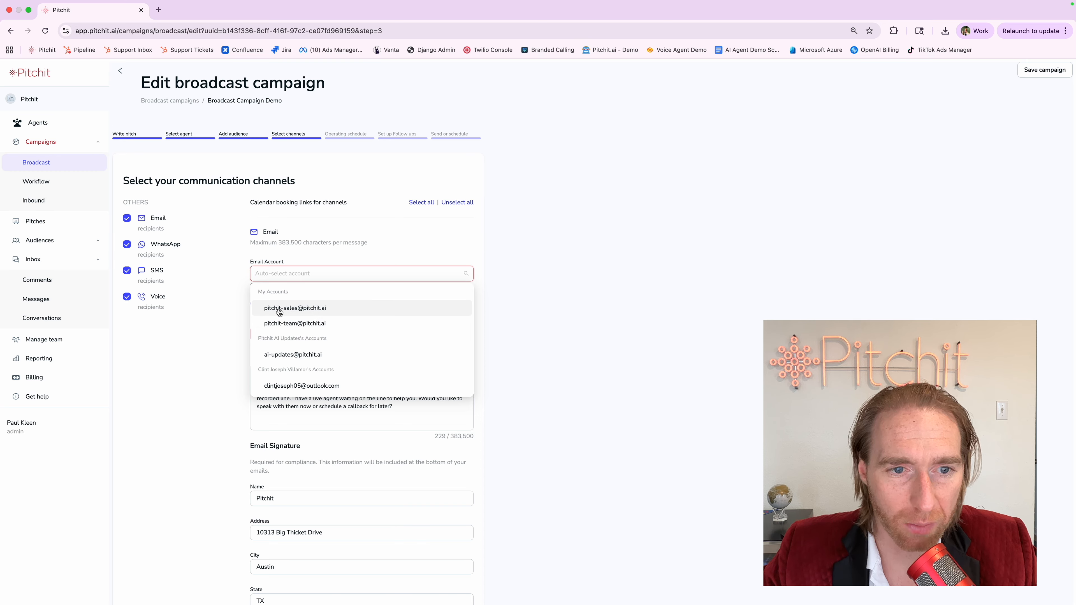
pyautogui.click(279, 309)
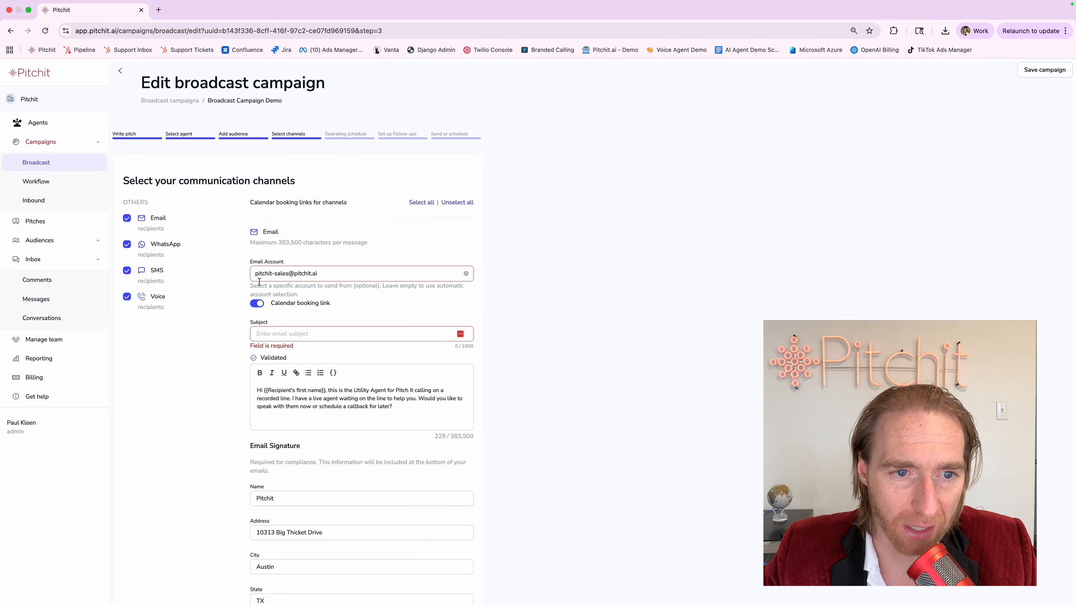
pyautogui.click(256, 287)
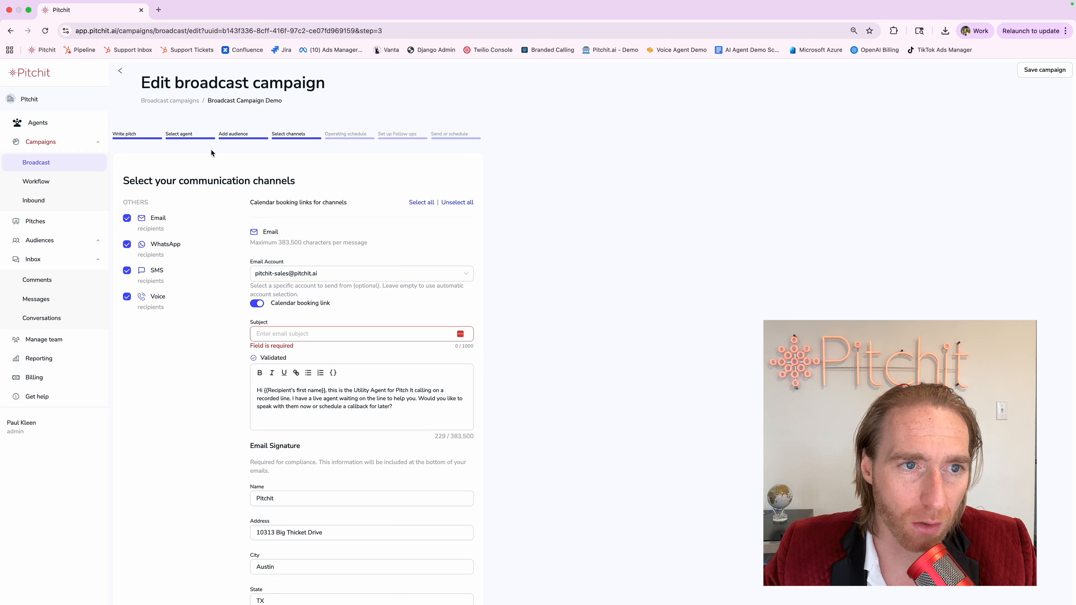
pyautogui.moveTo(169, 134); pyautogui.dragTo(200, 131)
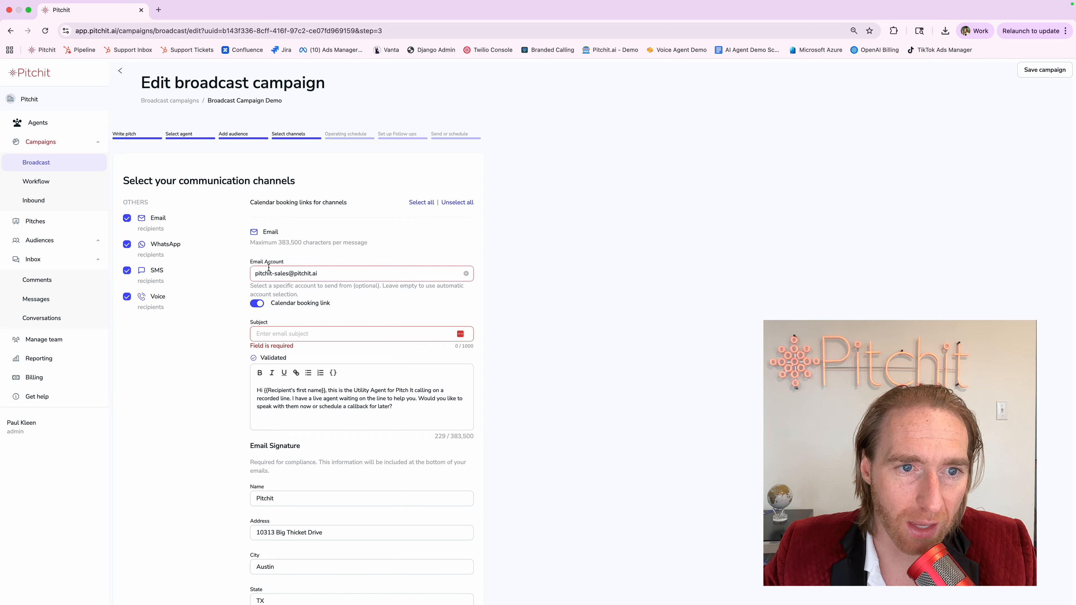
pyautogui.moveTo(260, 231); pyautogui.dragTo(302, 243)
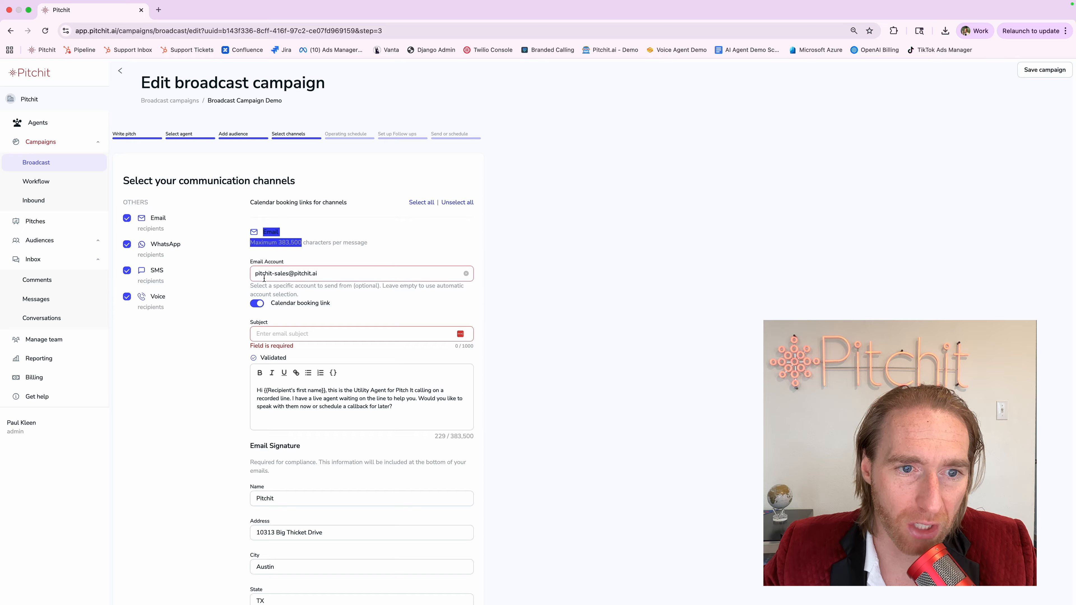
pyautogui.click(309, 243)
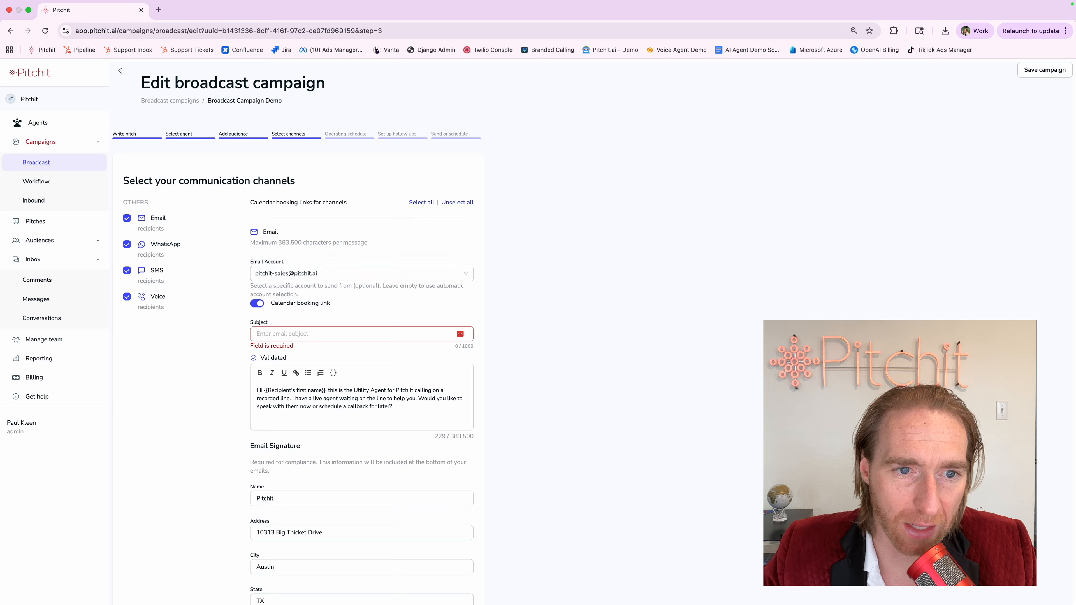
pyautogui.click(263, 336)
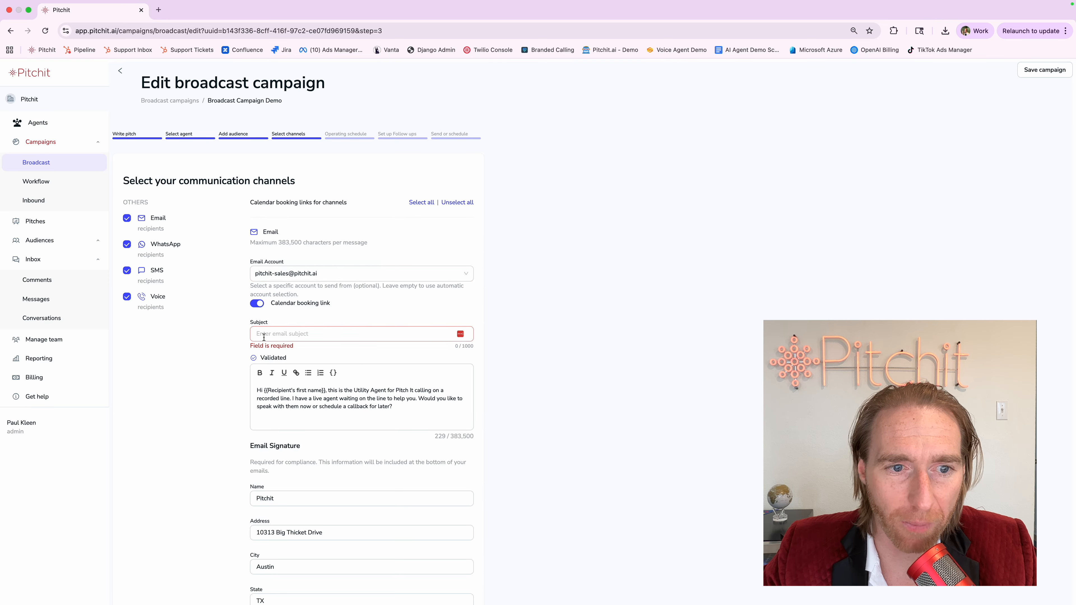
pyautogui.click(279, 274)
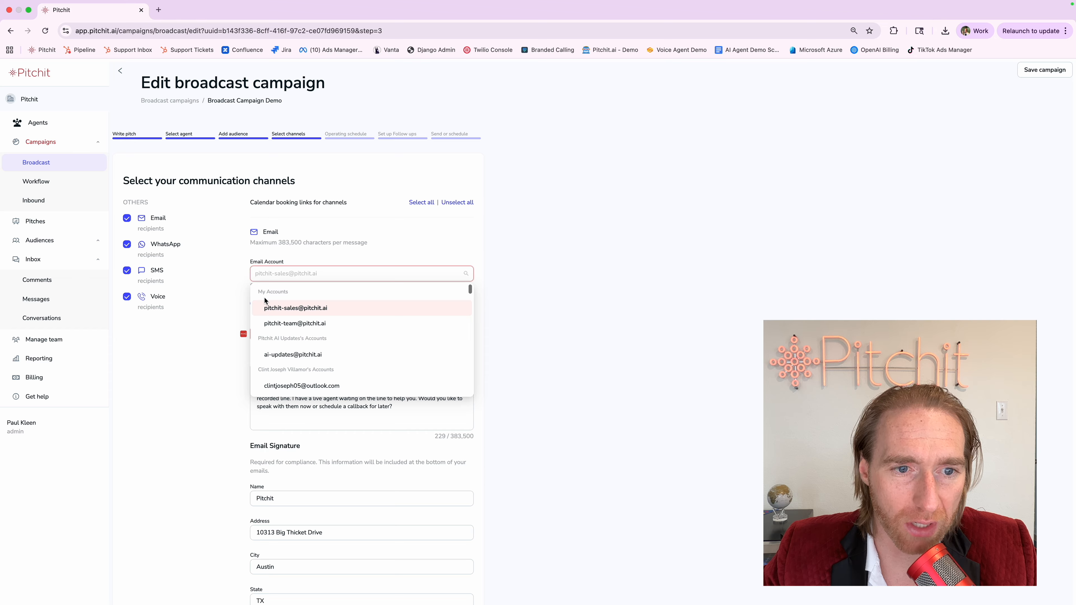
pyautogui.click(129, 373)
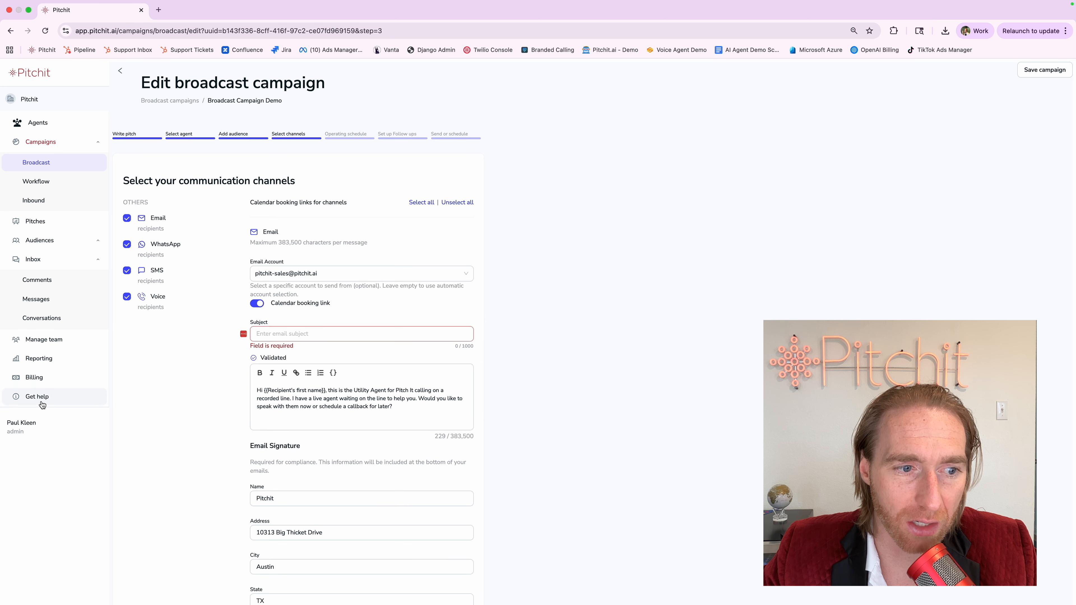
# Leave the campaign without saving its changes and examine the two connected Gmail accounts in the account's Connections settings
pyautogui.click(43, 428)
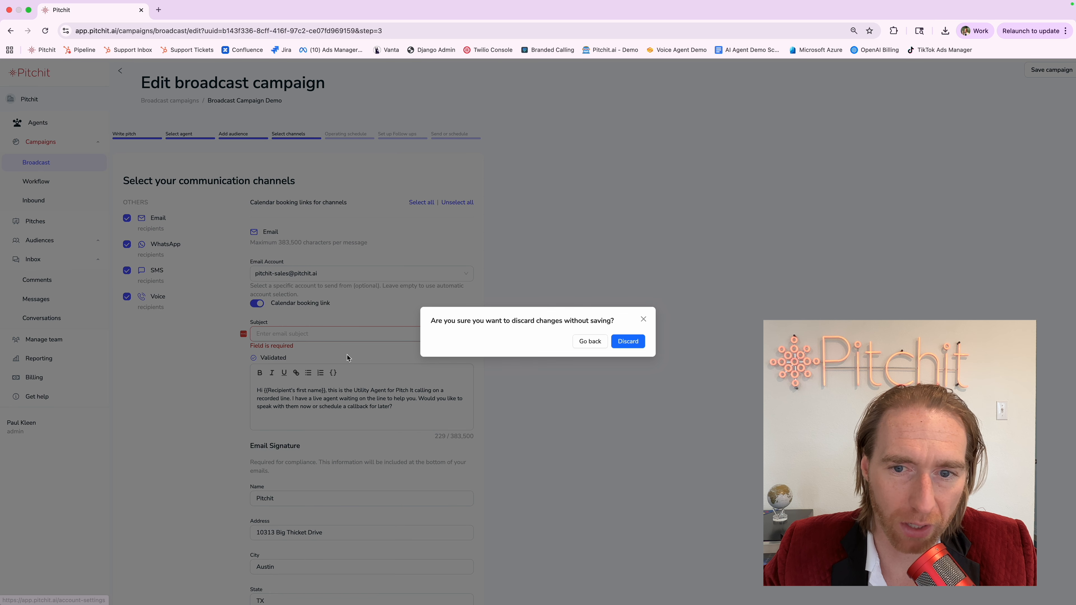
pyautogui.click(626, 342)
pyautogui.click(189, 121)
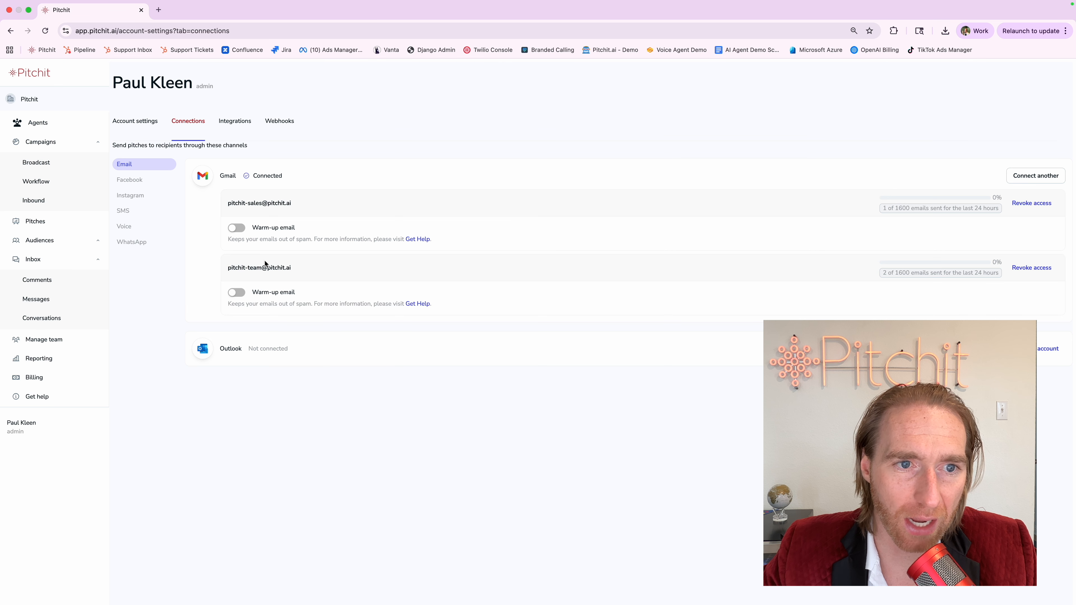
pyautogui.moveTo(227, 207); pyautogui.dragTo(328, 211)
pyautogui.moveTo(223, 259); pyautogui.dragTo(334, 274)
pyautogui.click(335, 274)
# Reopen Broadcast Campaign Demo from the broadcast campaigns and continue past its audience to the channel selection
pyautogui.click(63, 165)
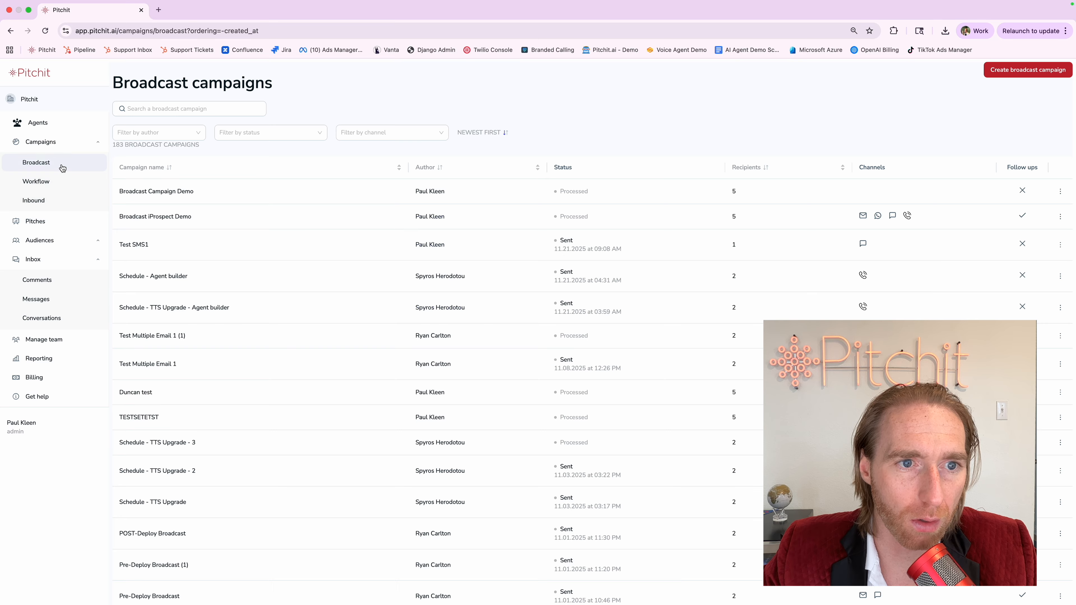
pyautogui.click(330, 186)
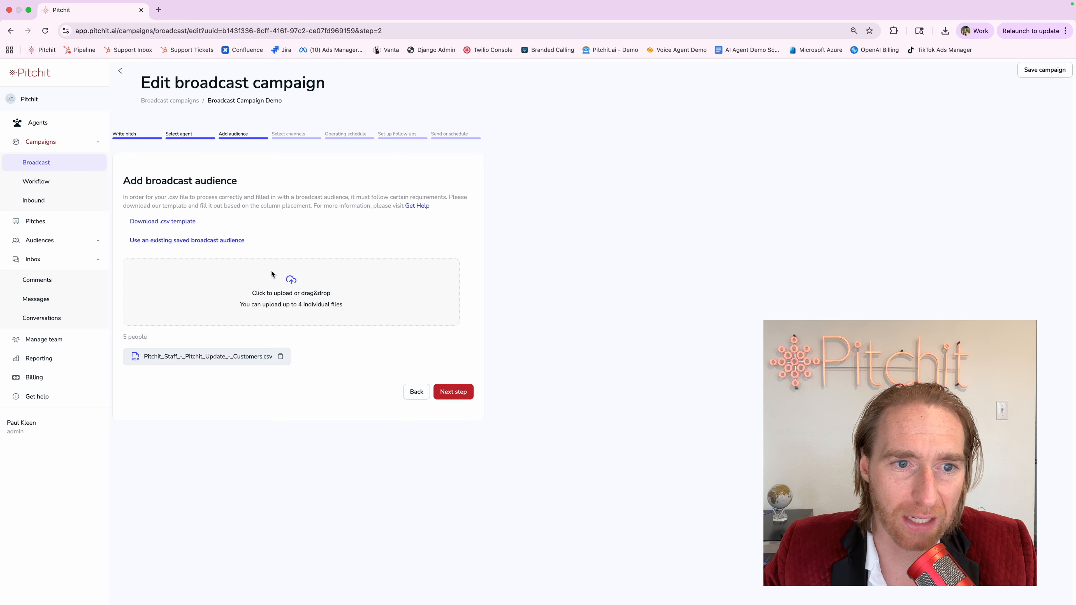
pyautogui.click(453, 392)
# Select Email, WhatsApp, SMS and Voice as the campaign's communication channels
pyautogui.click(127, 218)
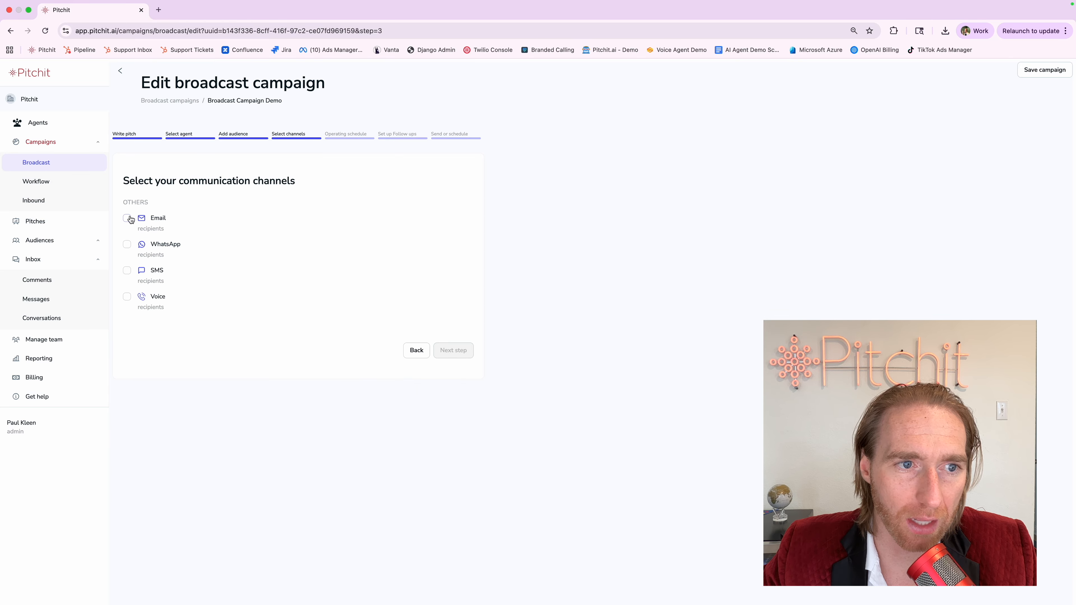
pyautogui.click(126, 244)
pyautogui.click(127, 270)
pyautogui.click(126, 297)
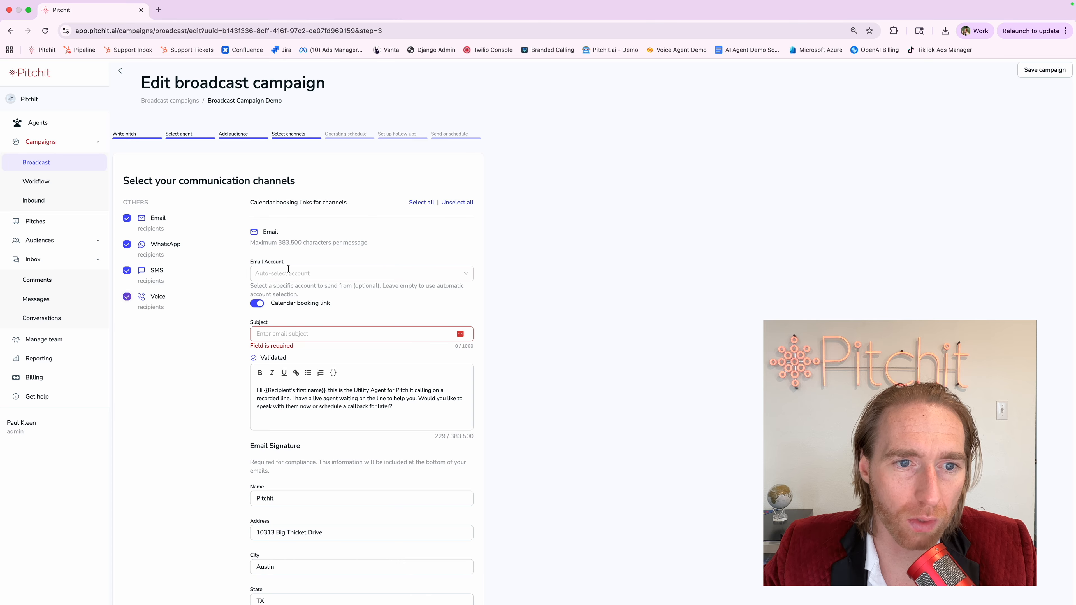
# Set the Email channel to send from the sales account under My Accounts and enter "Subject" as the email subject
pyautogui.click(287, 273)
pyautogui.click(281, 310)
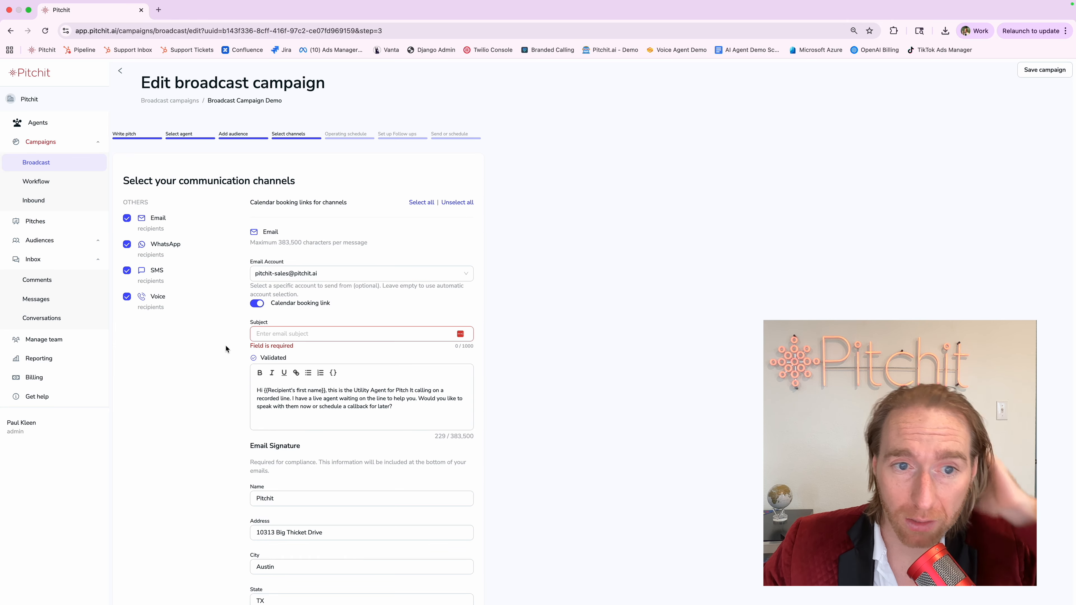
pyautogui.click(267, 333)
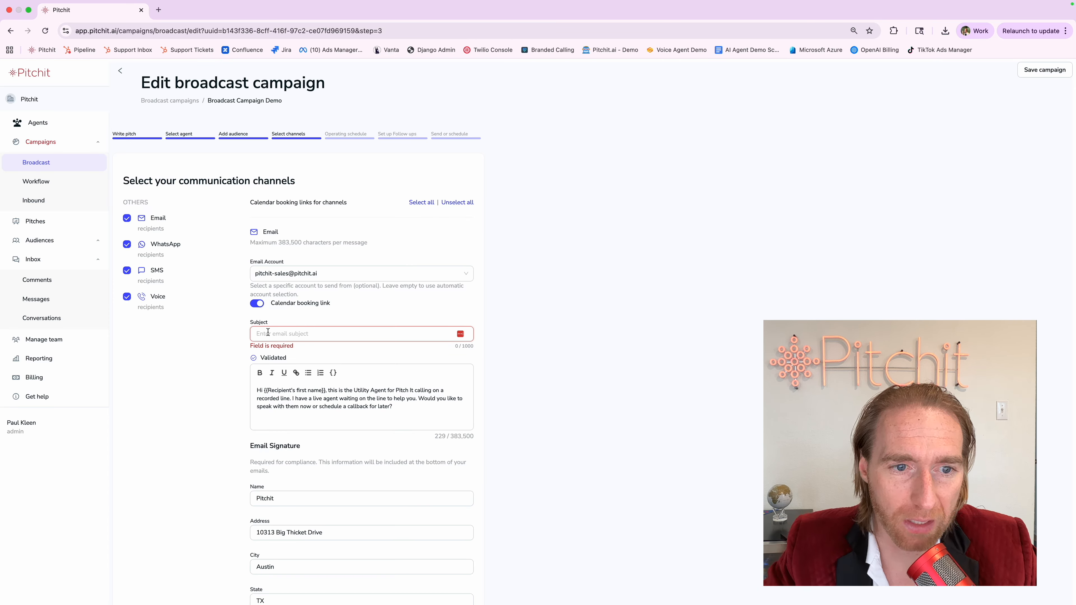
pyautogui.write('Subject')
pyautogui.doubleClick(261, 333)
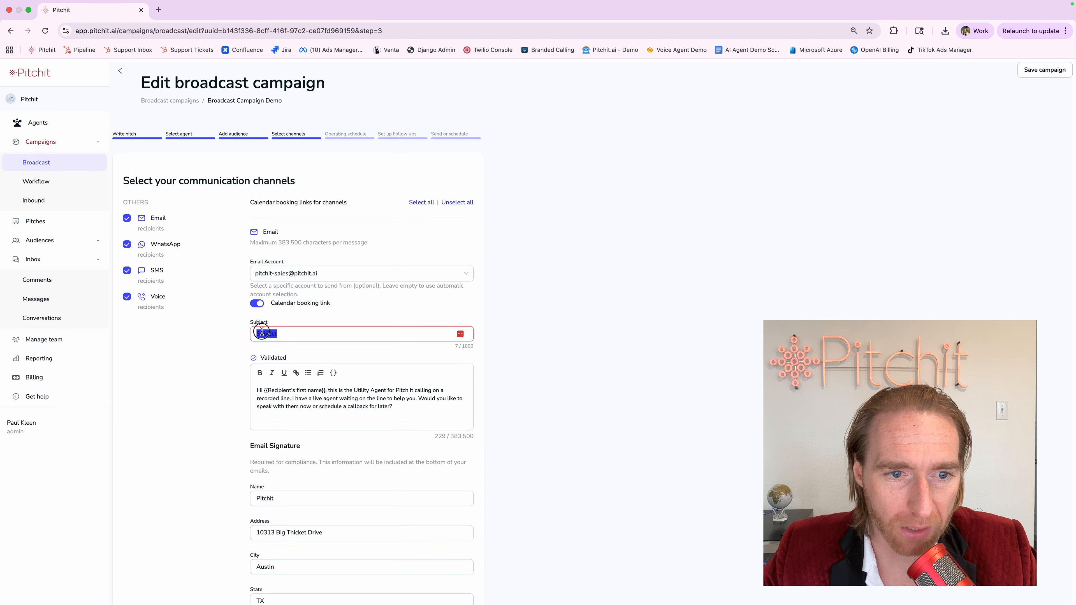
pyautogui.moveTo(256, 389); pyautogui.dragTo(430, 410)
pyautogui.click(429, 409)
# Turn the Email channel's calendar booking link off and back on
pyautogui.click(256, 303)
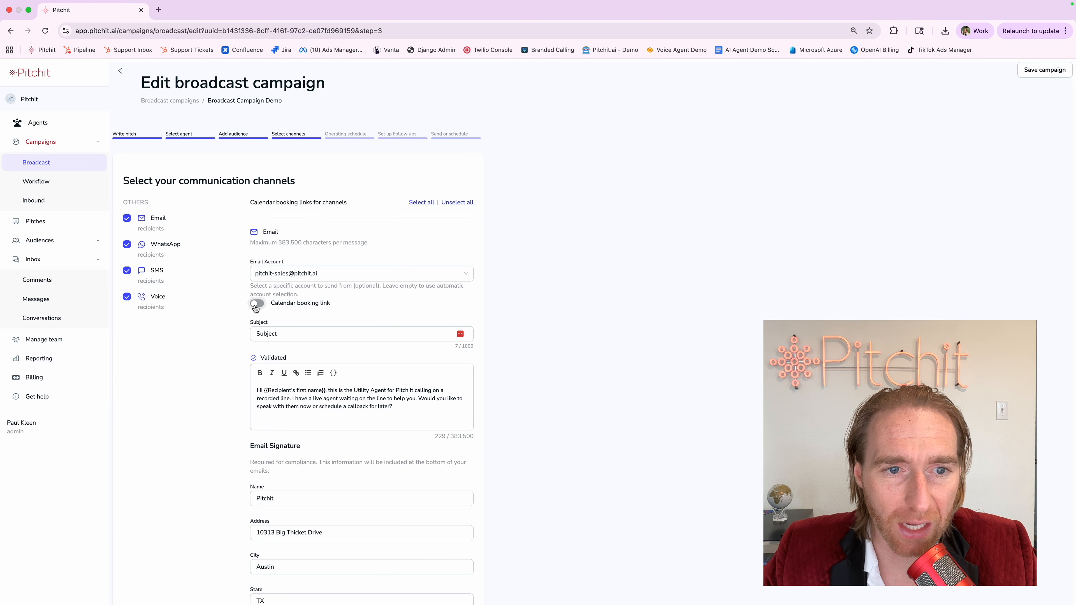
pyautogui.scroll(5, 259, 302)
pyautogui.click(273, 297)
pyautogui.click(274, 298)
pyautogui.hscroll(2, 274, 300)
pyautogui.scroll(-3, 273, 301)
pyautogui.click(213, 302)
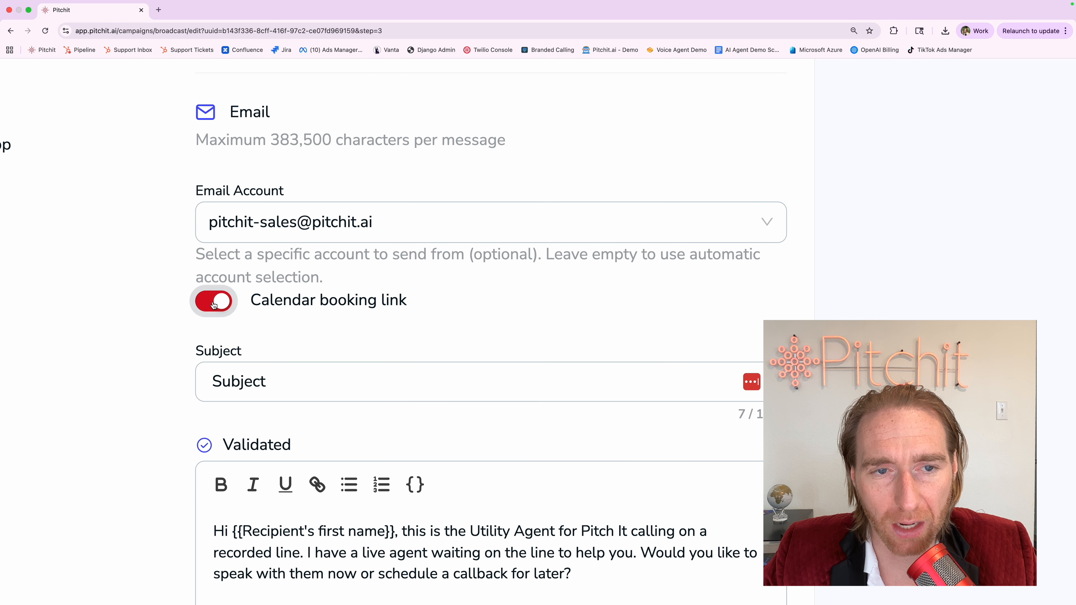
pyautogui.scroll(-3, 214, 304)
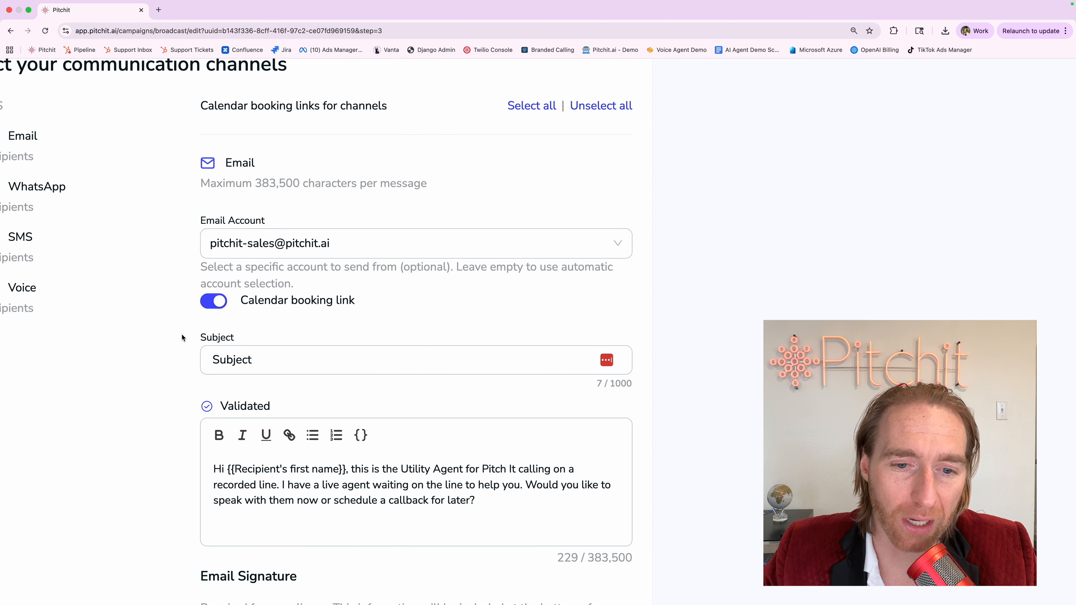
# Try adding the line "Book a meeting with me here: hubspot/" below the email message, and delete it again
pyautogui.click(471, 539)
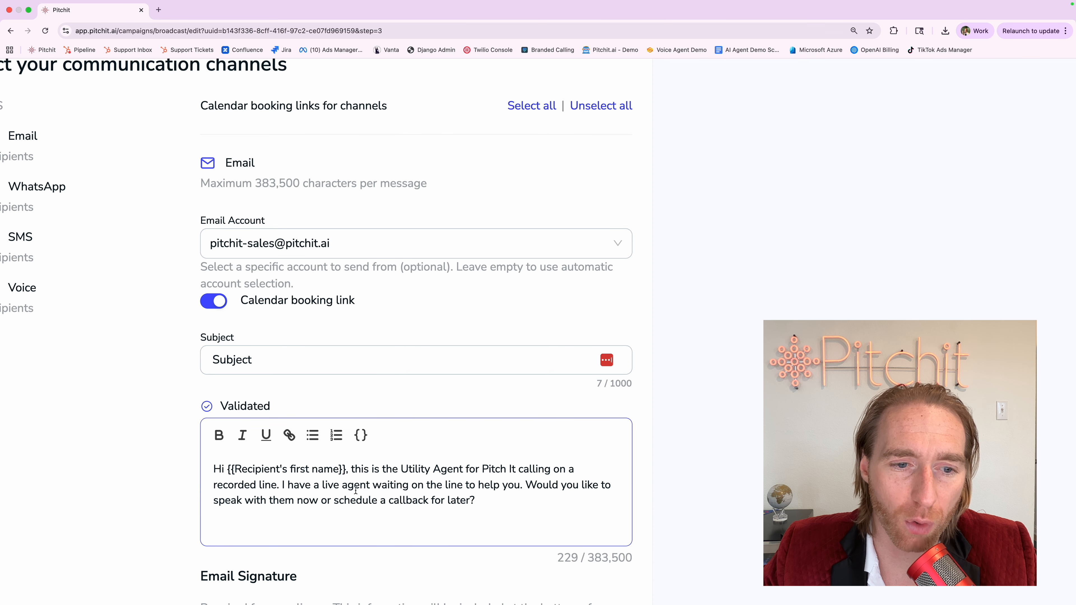
pyautogui.press('Return')
pyautogui.scroll(-3, 298, 523)
pyautogui.press('Return')
pyautogui.write('Book a meeting with ')
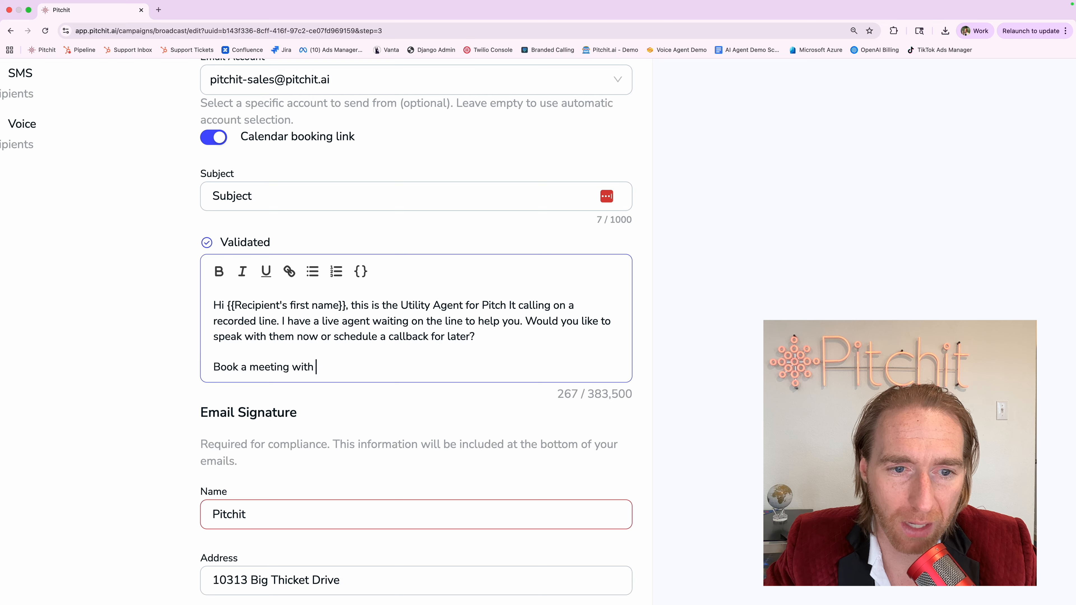
pyautogui.write('me here: ')
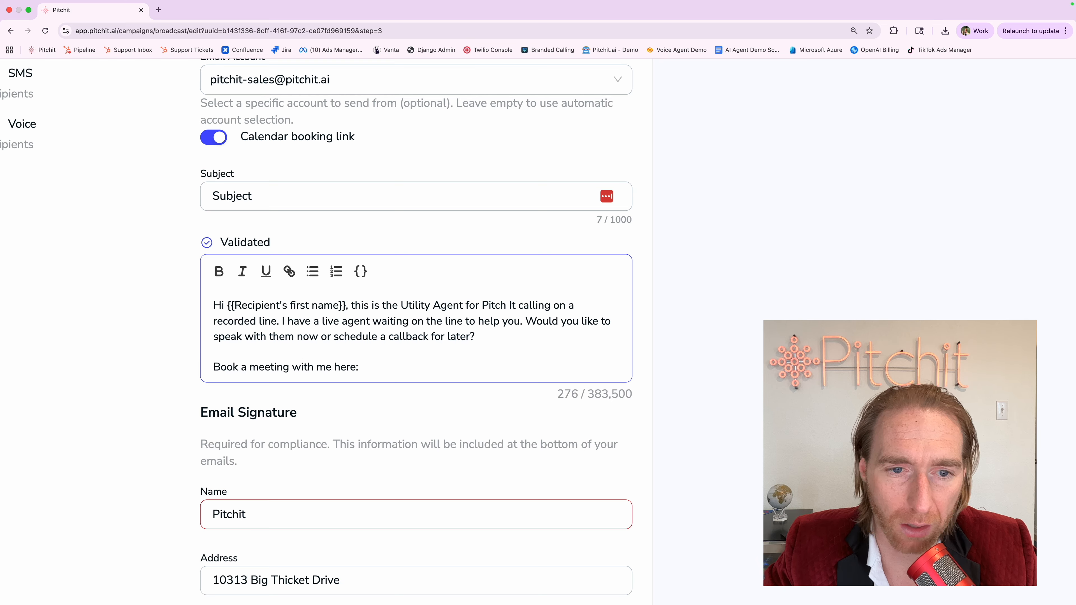
pyautogui.write('hubspot/')
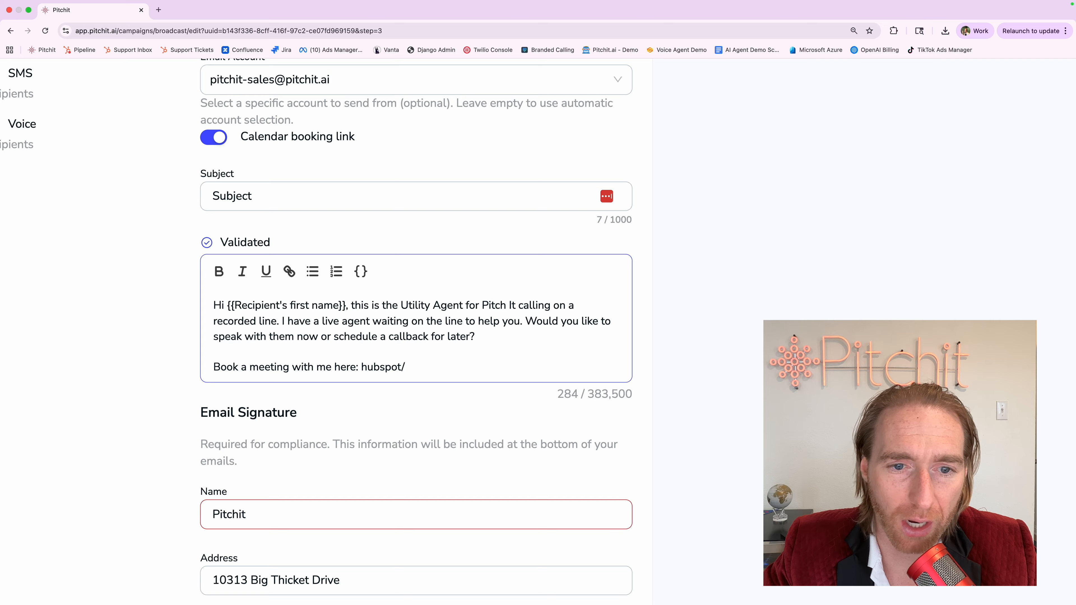
pyautogui.press('super+BackSpace')
pyautogui.press('BackSpace')
pyautogui.press('BackSpace')
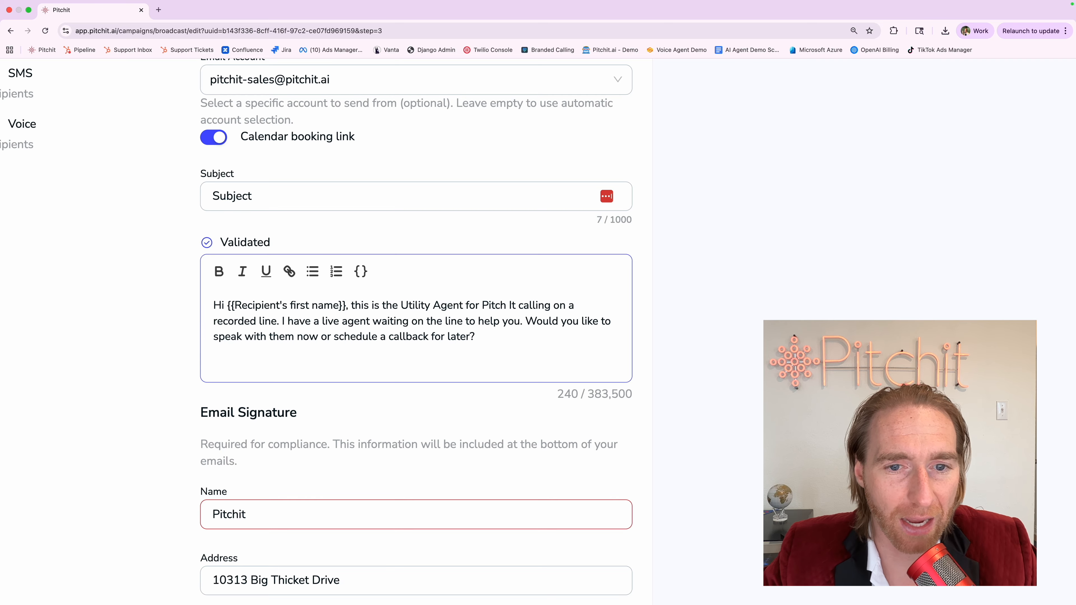
pyautogui.click(159, 360)
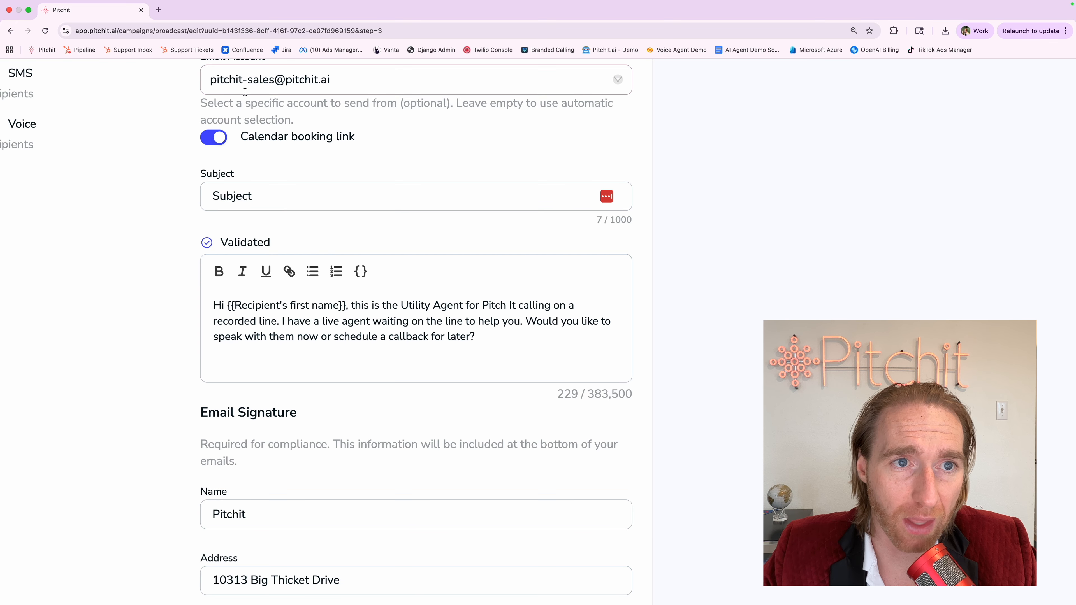
pyautogui.scroll(1, 184, 188)
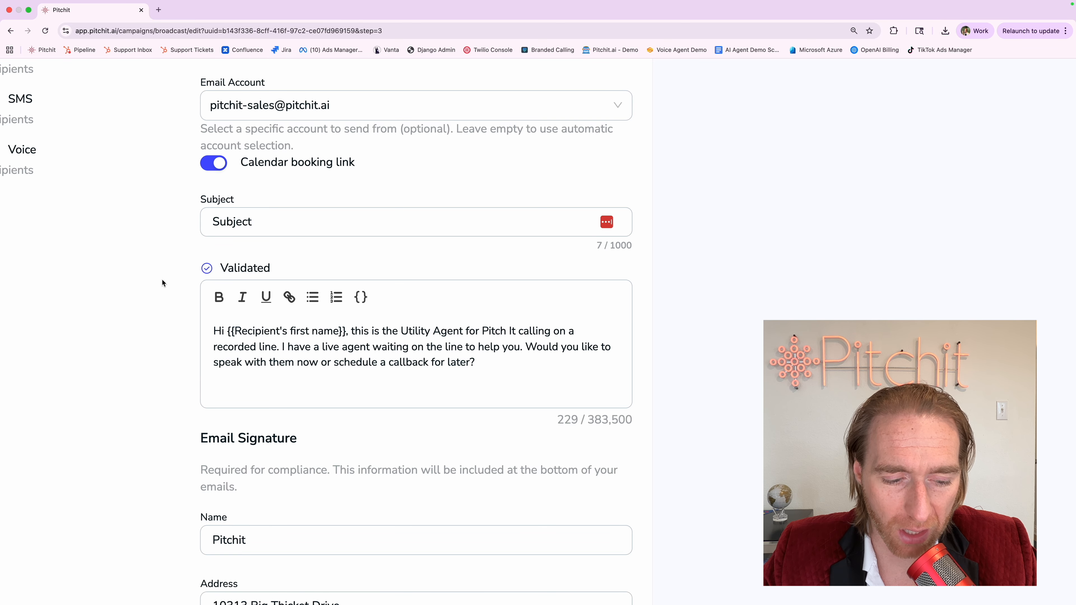
pyautogui.click(209, 169)
pyautogui.click(209, 169)
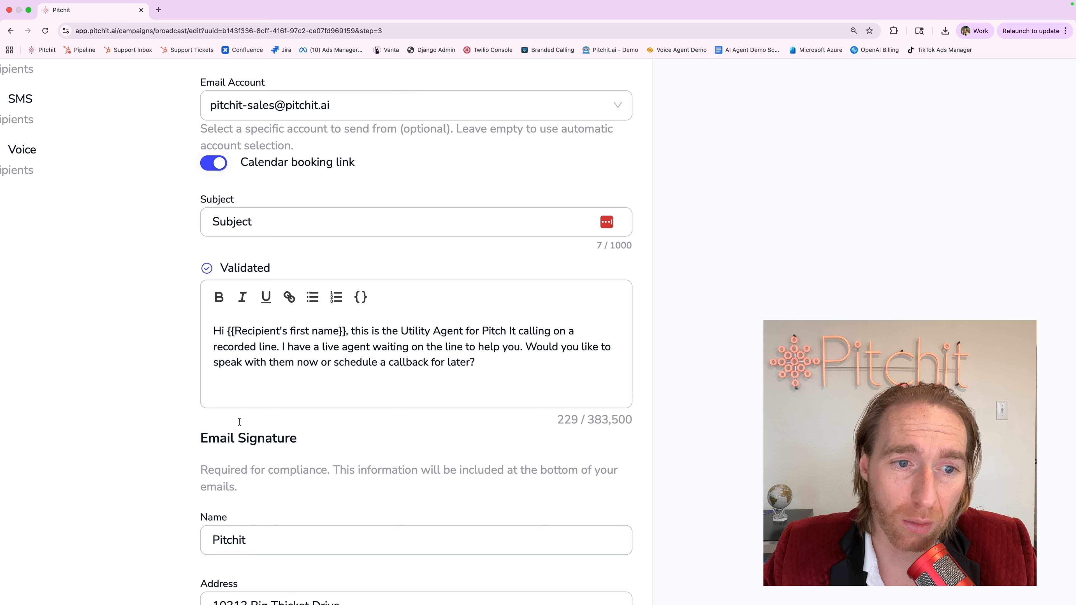
pyautogui.click(210, 331)
pyautogui.moveTo(211, 331); pyautogui.dragTo(510, 361)
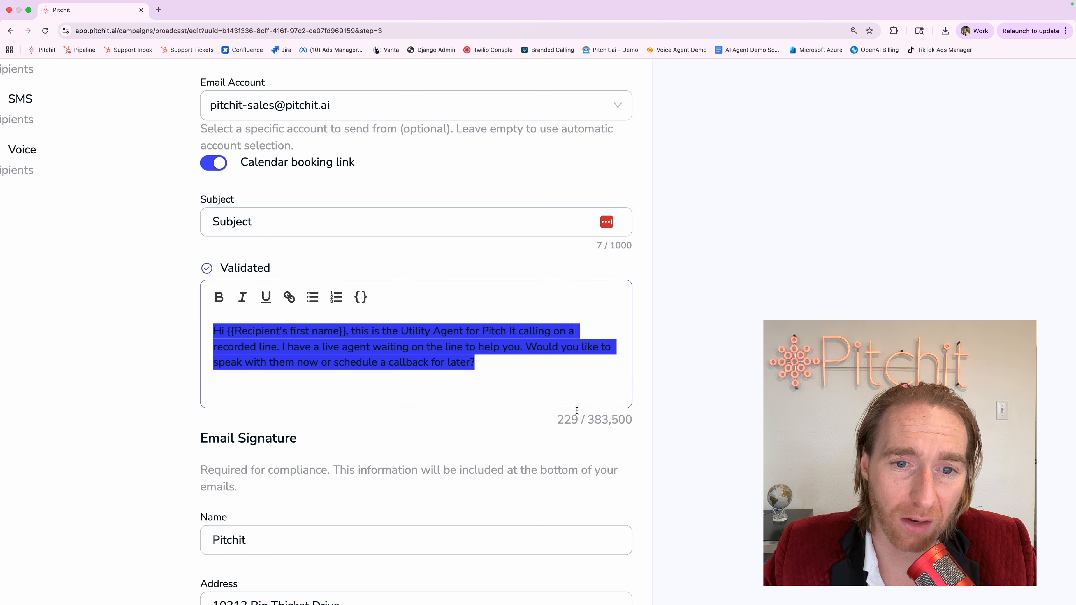
pyautogui.click(510, 361)
pyautogui.press('Return')
pyautogui.press('BackSpace')
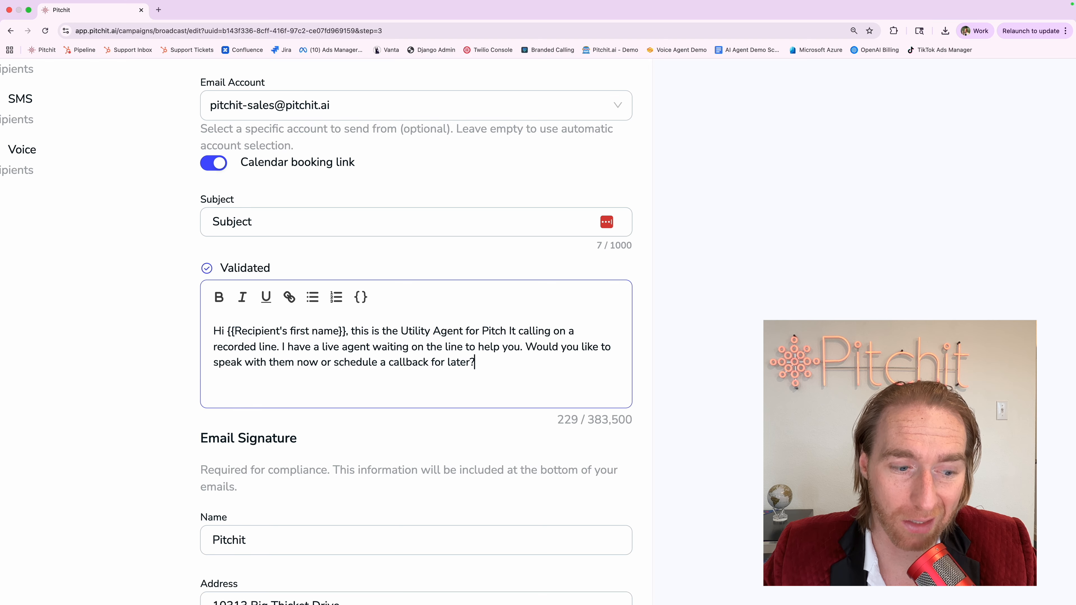
# Switch the Email channel's calendar booking link off and on, leaving it off
pyautogui.click(190, 360)
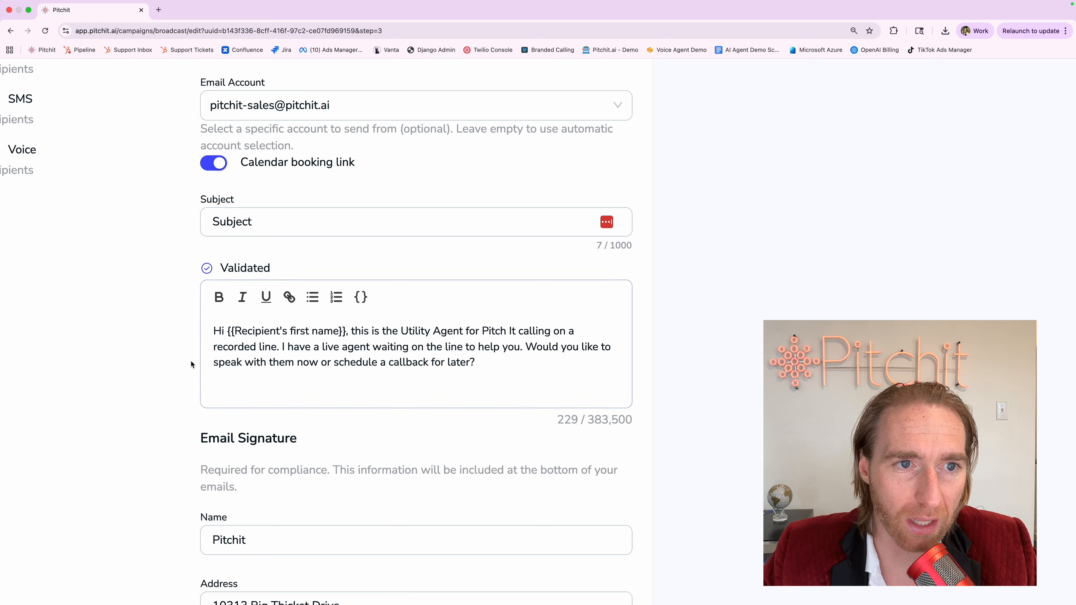
pyautogui.click(208, 169)
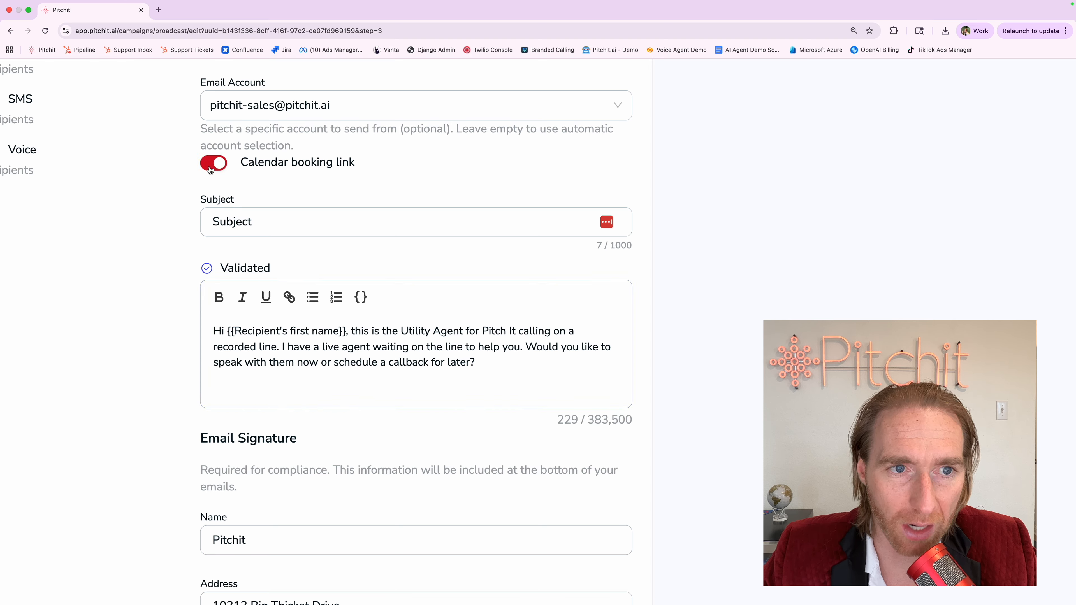
pyautogui.click(210, 169)
pyautogui.click(203, 331)
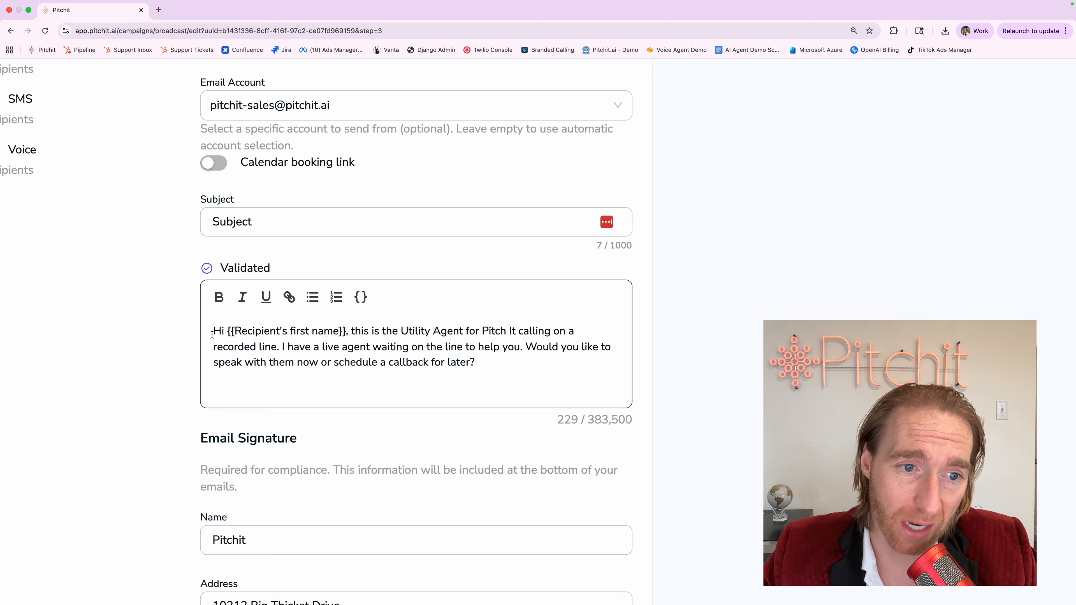
pyautogui.click(162, 295)
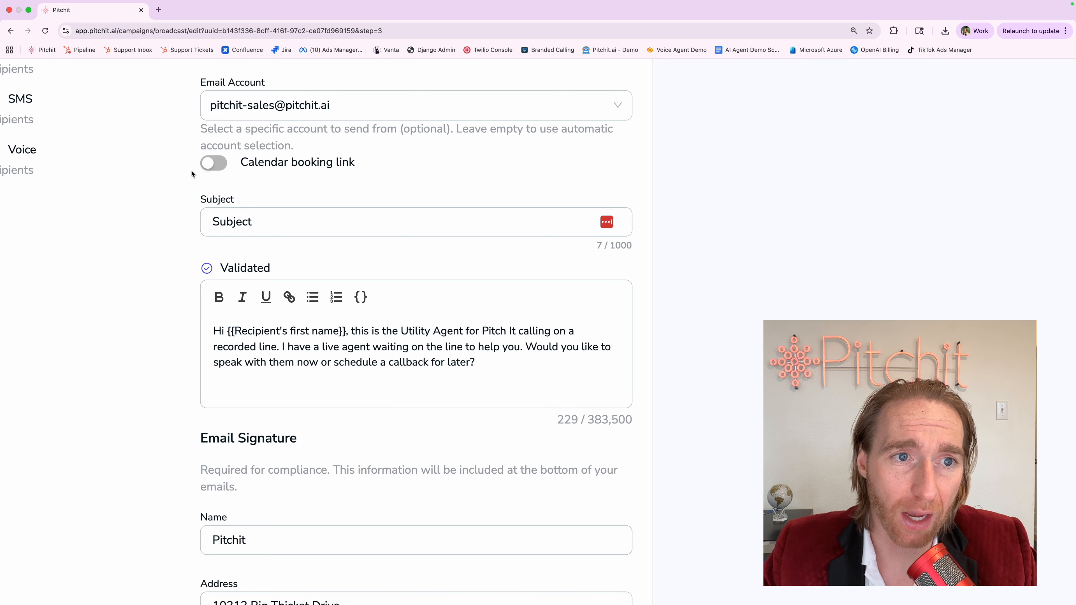
pyautogui.click(211, 168)
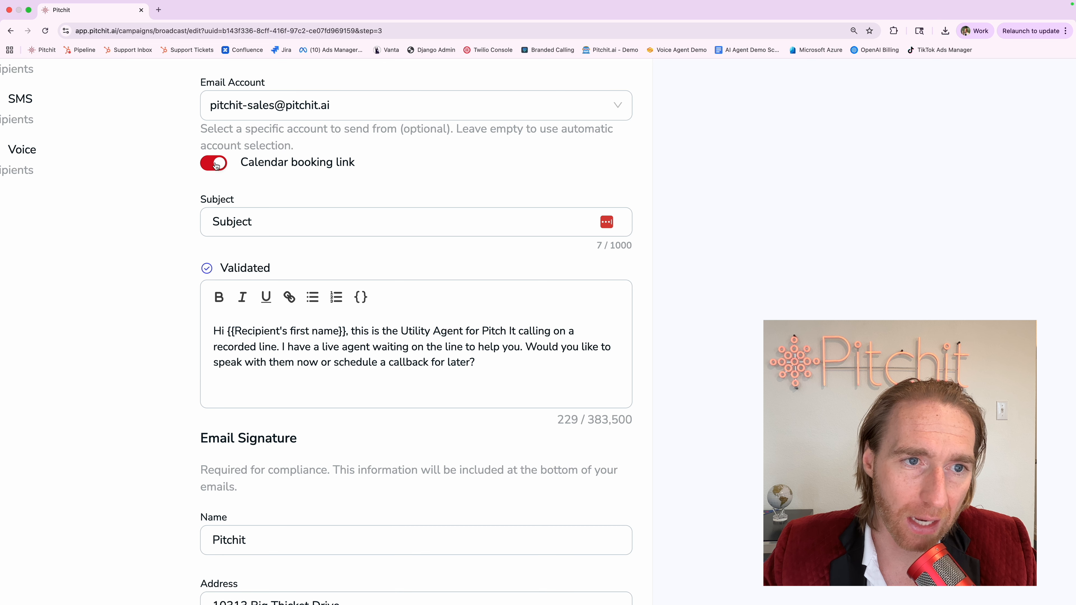
pyautogui.click(215, 164)
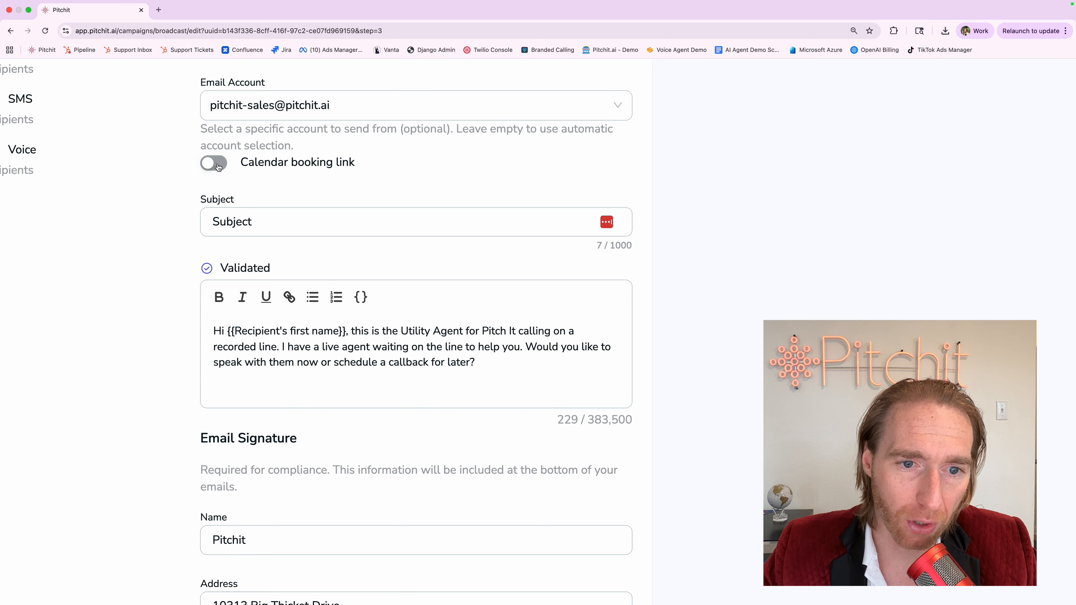
# Try adding the line "Teams Link" below the email message, then delete it and turn the Email calendar booking link back on
pyautogui.click(537, 368)
pyautogui.press('Return')
pyautogui.press('Return')
pyautogui.write('Teams Link')
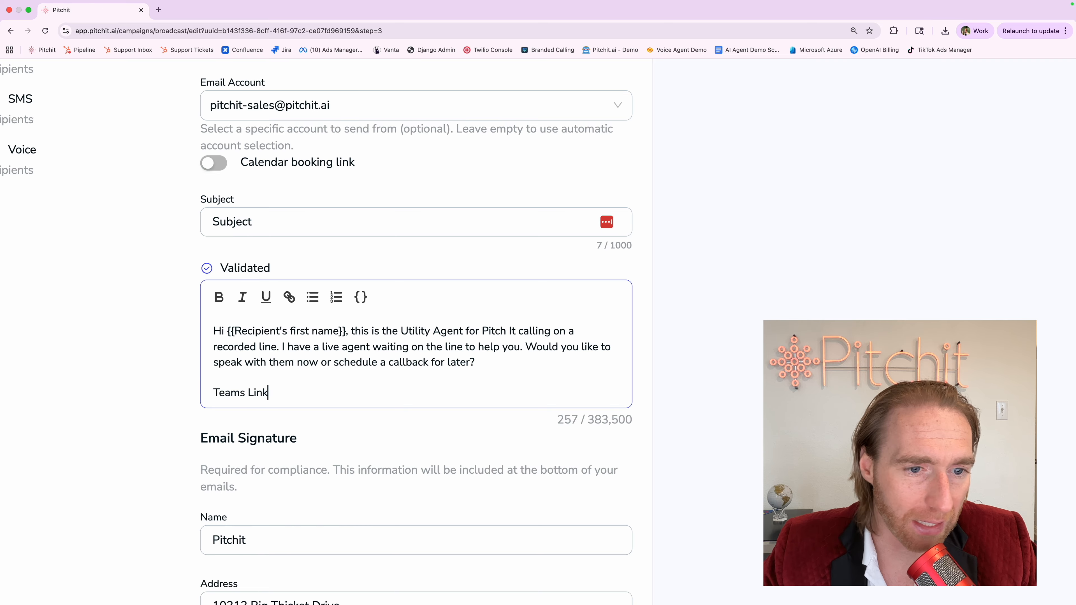
pyautogui.press('super+BackSpace')
pyautogui.press('BackSpace')
pyautogui.press('BackSpace')
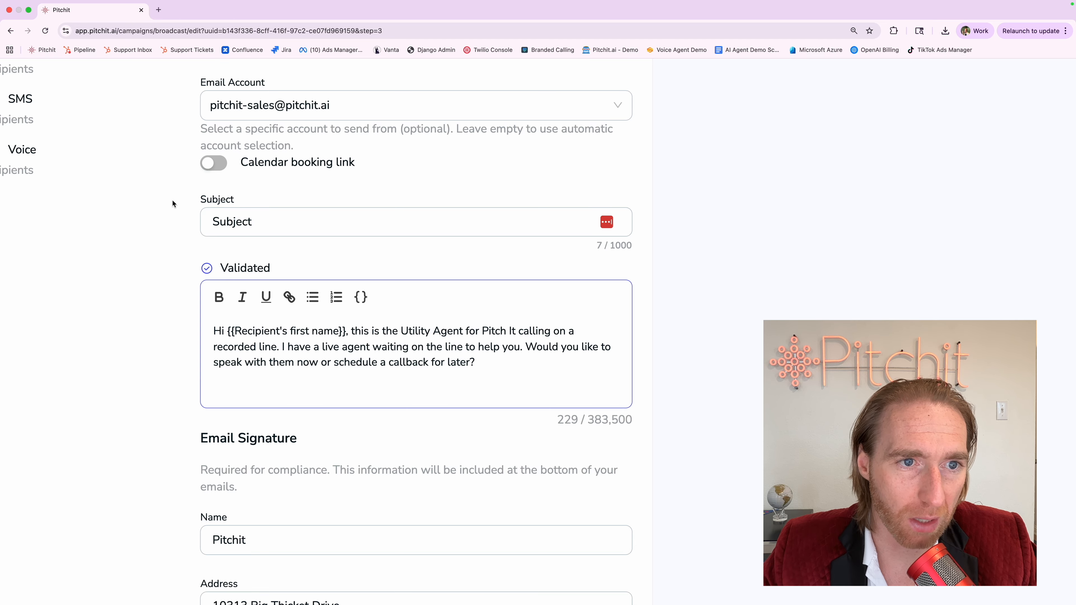
pyautogui.click(209, 165)
# Review the required Email Signature details: name, address, city and state
pyautogui.scroll(-10, 178, 356)
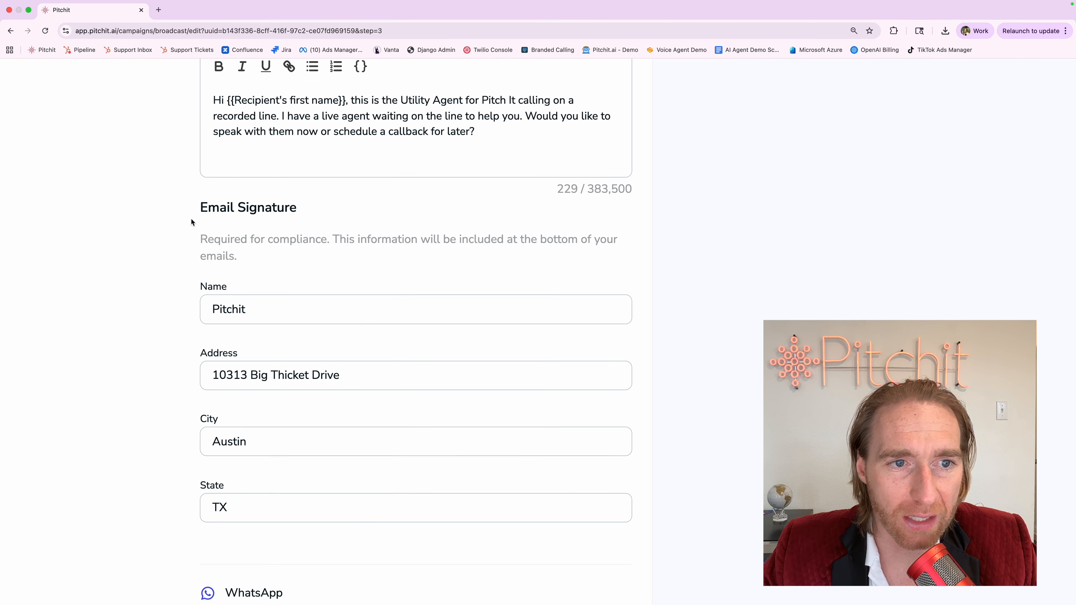
pyautogui.tripleClick(277, 216)
pyautogui.click(267, 253)
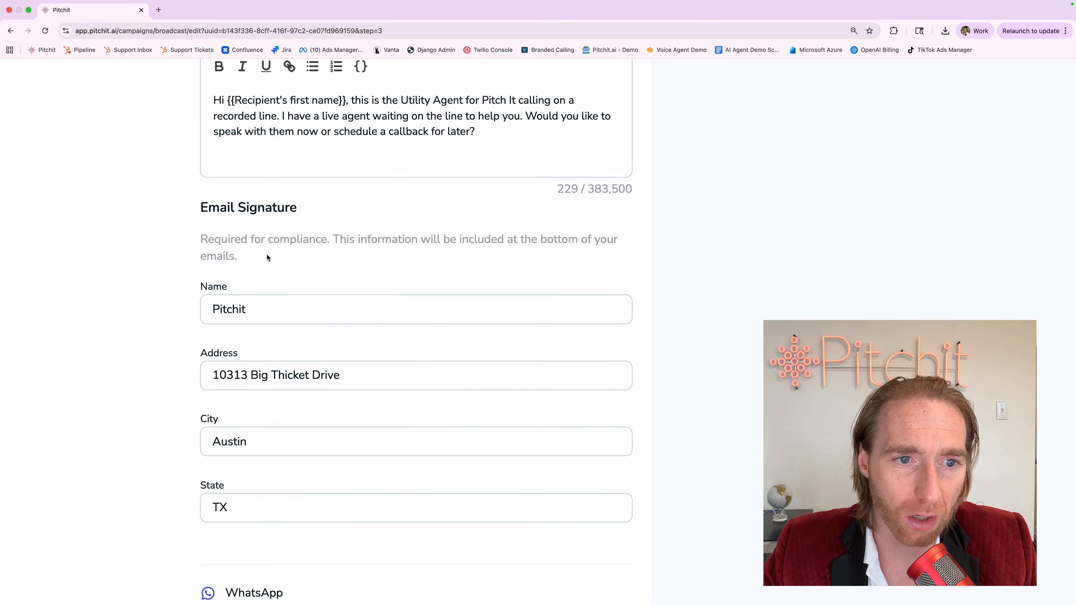
pyautogui.click(246, 309)
pyautogui.moveTo(246, 309); pyautogui.dragTo(197, 308)
pyautogui.click(187, 332)
pyautogui.click(208, 367)
pyautogui.moveTo(208, 366); pyautogui.dragTo(421, 372)
pyautogui.click(267, 418)
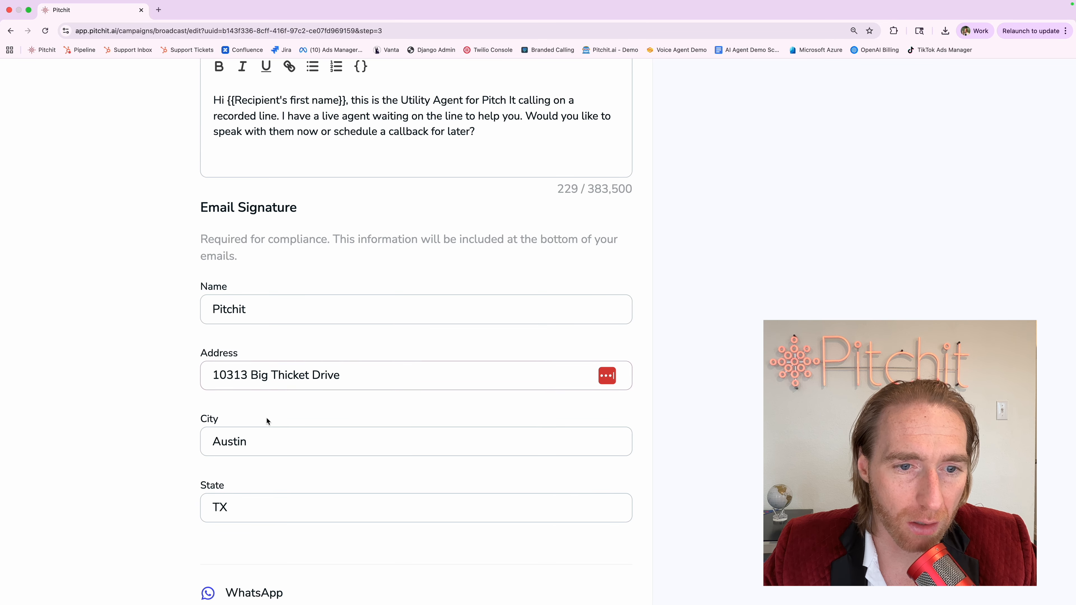
pyautogui.scroll(-1, 267, 418)
pyautogui.click(262, 282)
pyautogui.doubleClick(262, 282)
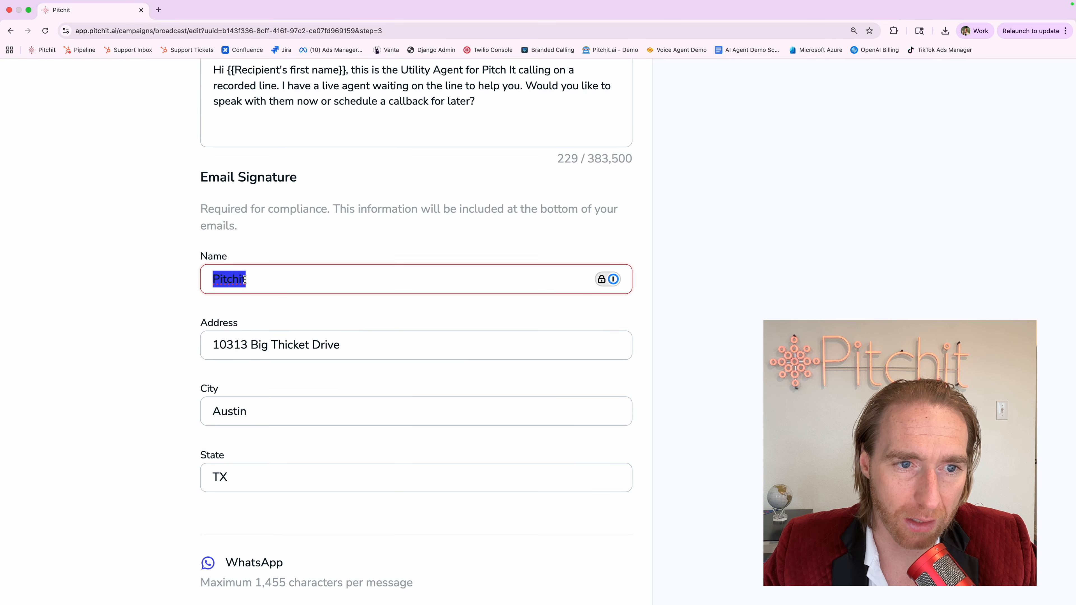
pyautogui.click(223, 308)
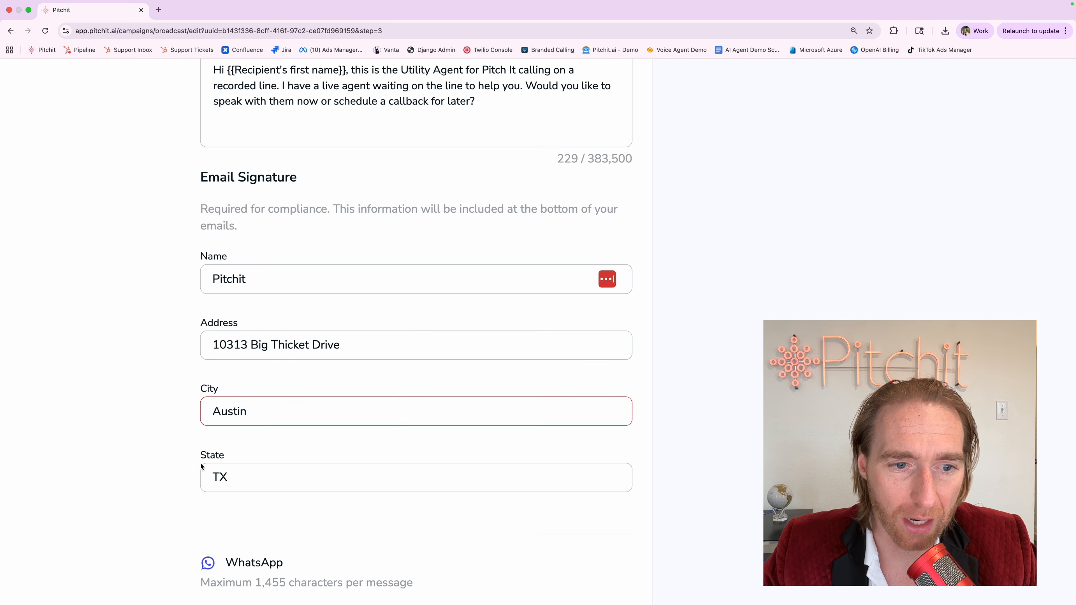
# Enter the placeholder "alksdjf;lksjadl;kfjsdf" as the WhatsApp channel's Template SID
pyautogui.scroll(-8, 172, 479)
pyautogui.click(221, 359)
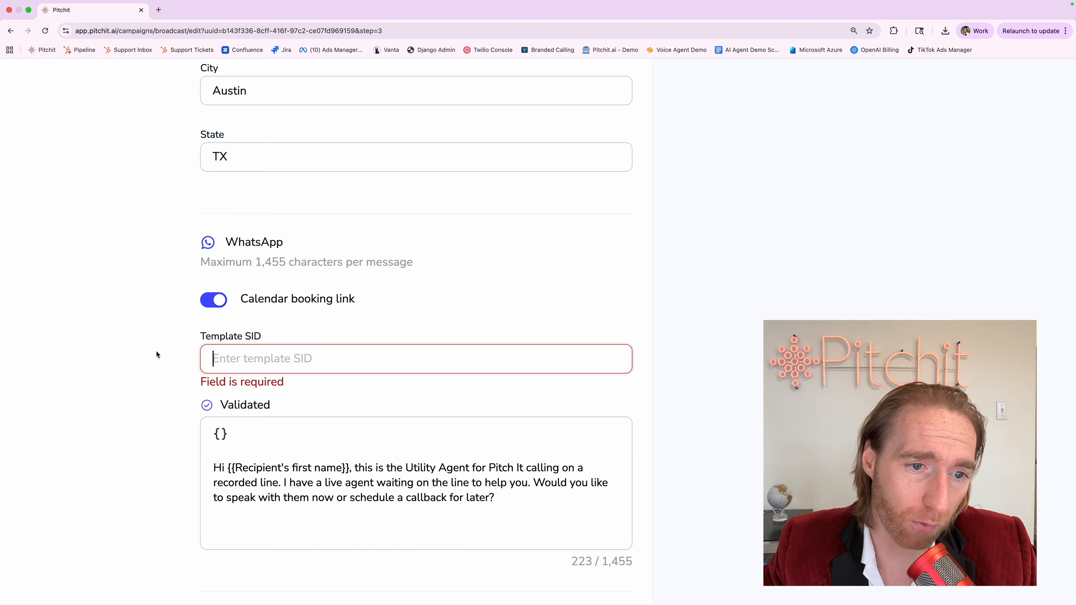
pyautogui.write('alksdjf;lksjadl;kfjsdf')
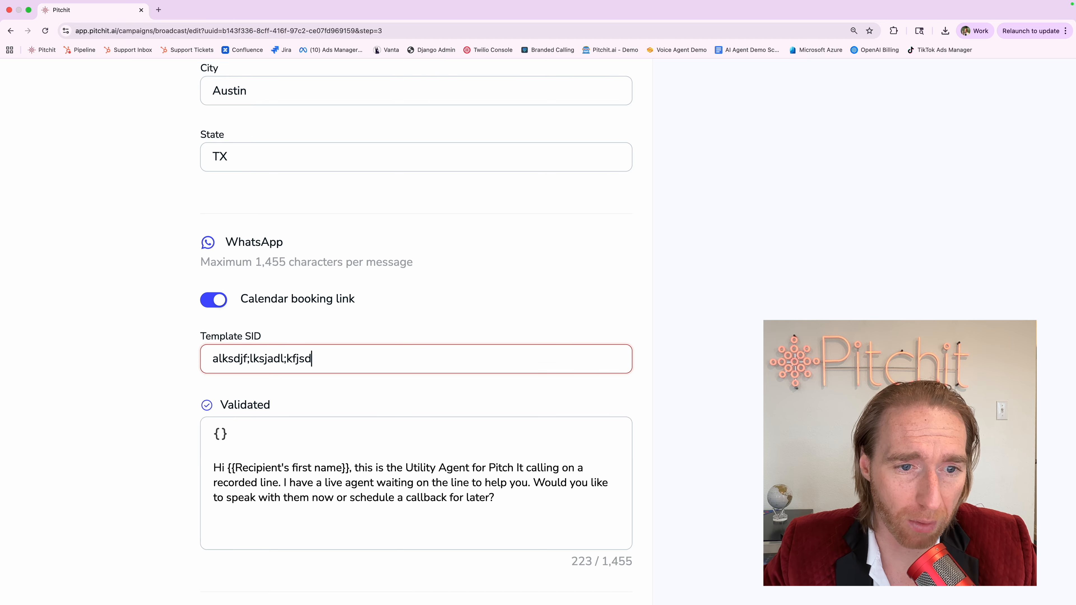
pyautogui.click(175, 399)
pyautogui.tripleClick(229, 358)
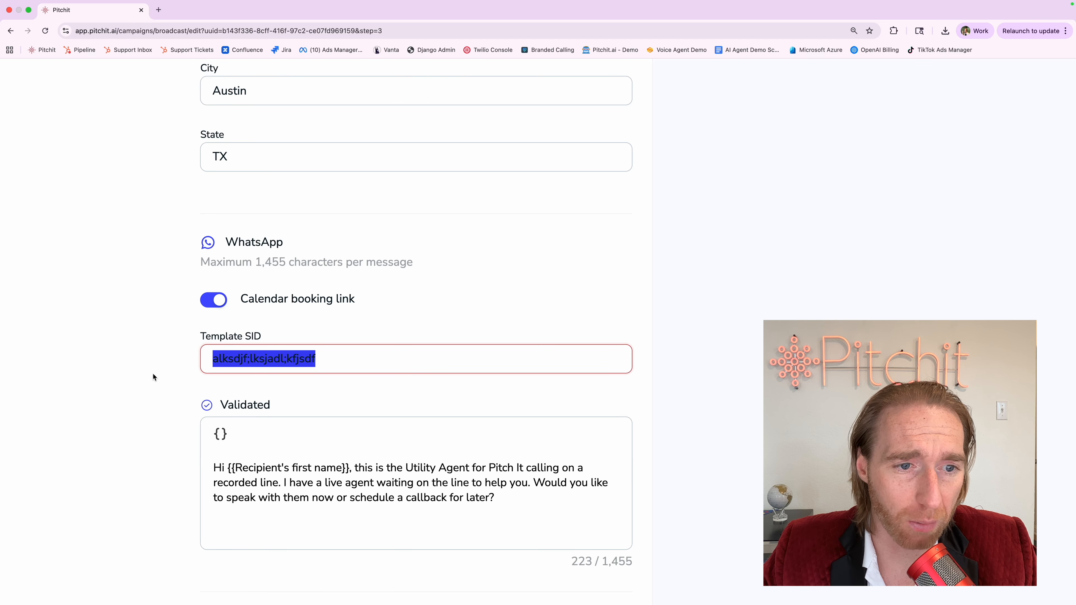
pyautogui.click(154, 375)
# Remove the {{Recipient's first name}} variable from the WhatsApp message so that its greeting reads "Hi,"
pyautogui.tripleClick(228, 494)
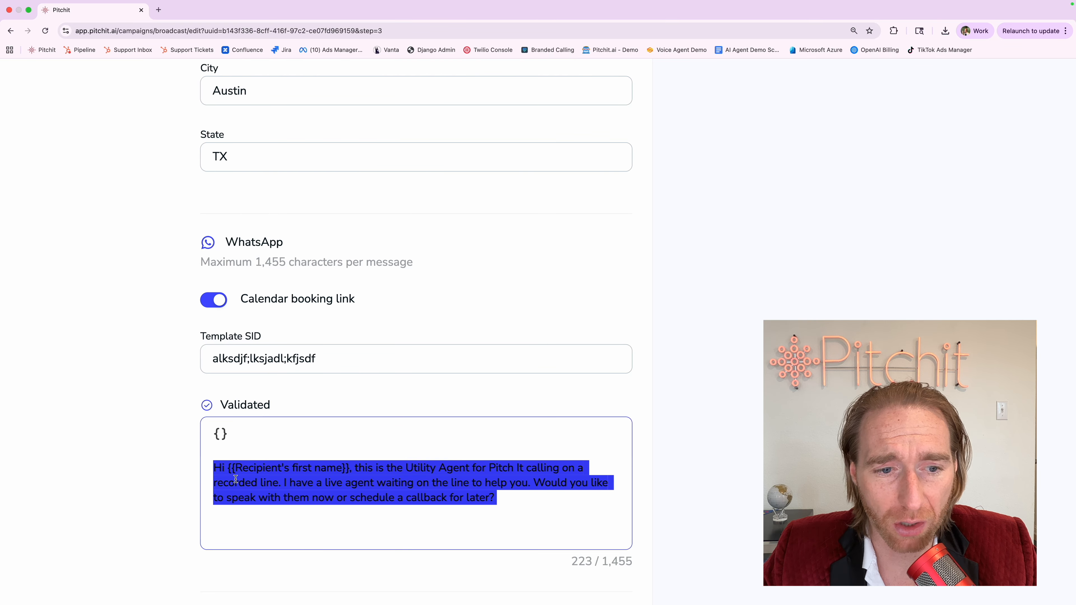
pyautogui.click(222, 467)
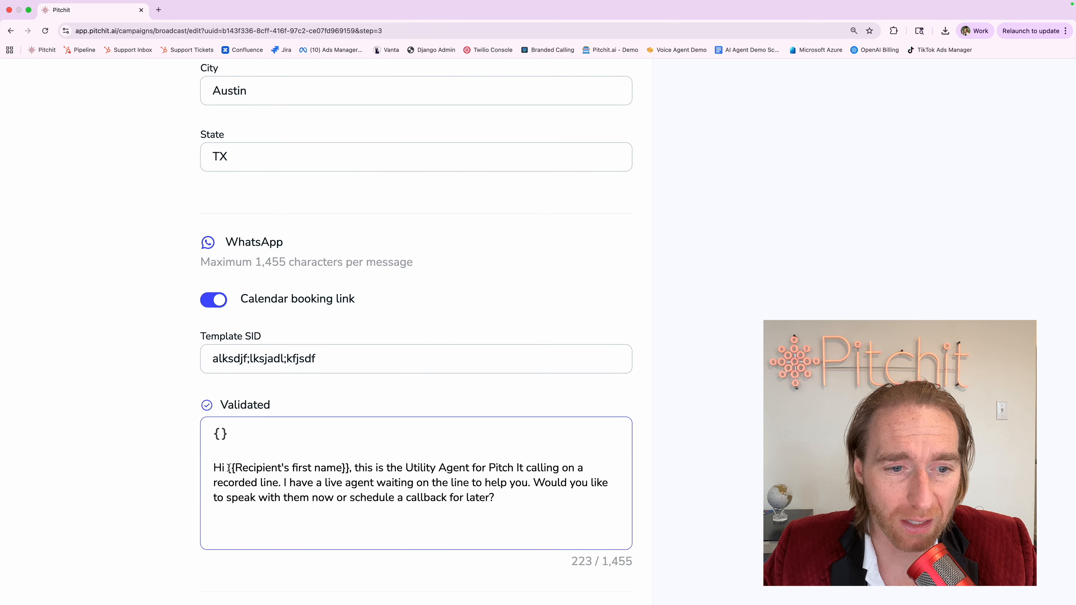
pyautogui.moveTo(229, 468); pyautogui.dragTo(350, 464)
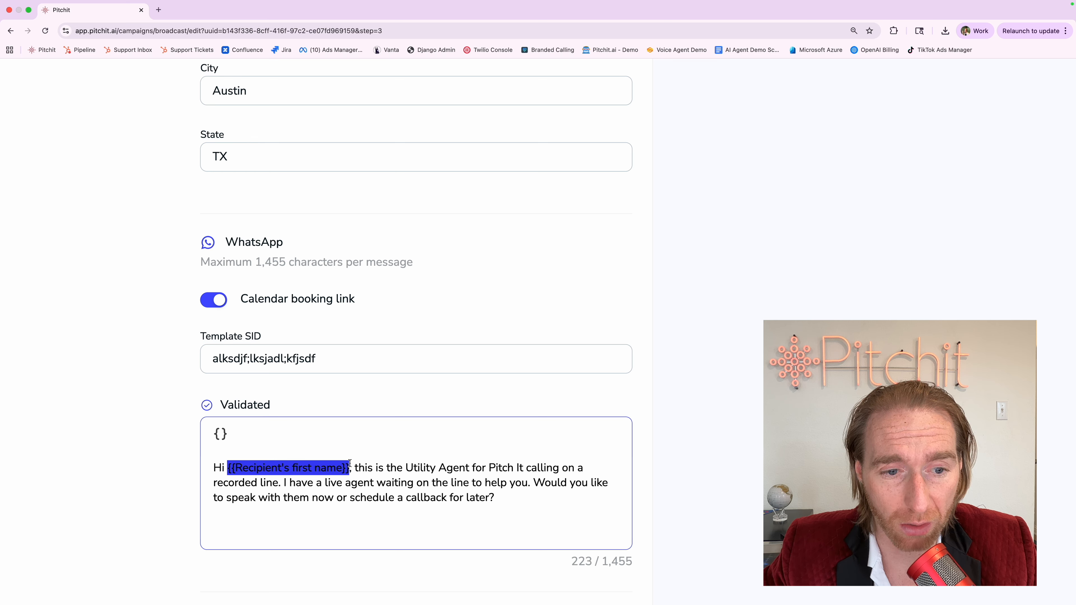
pyautogui.press('BackSpace')
pyautogui.press('BackSpace')
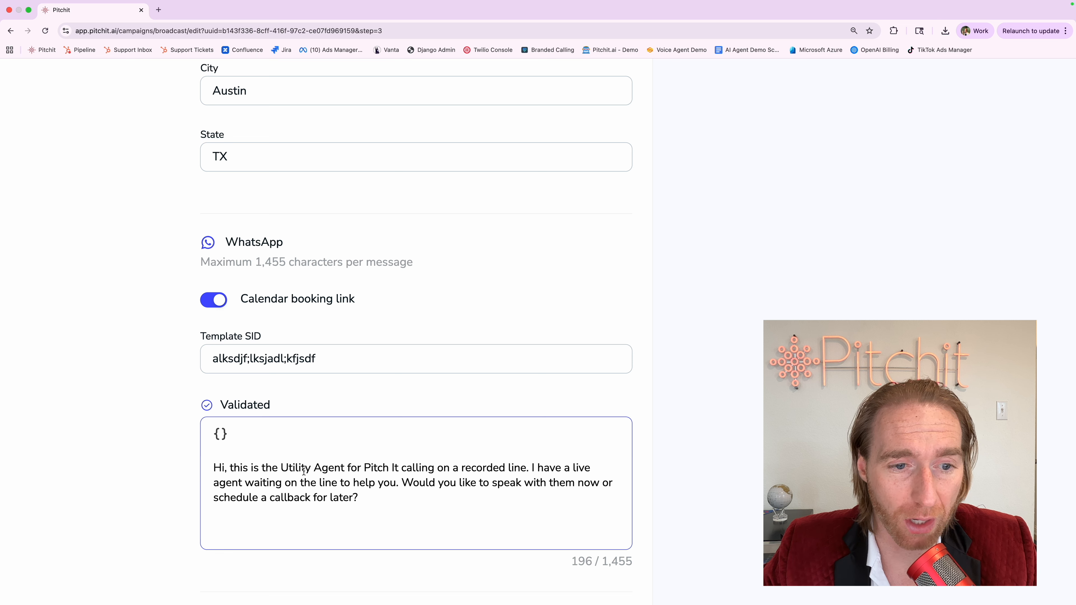
pyautogui.click(168, 444)
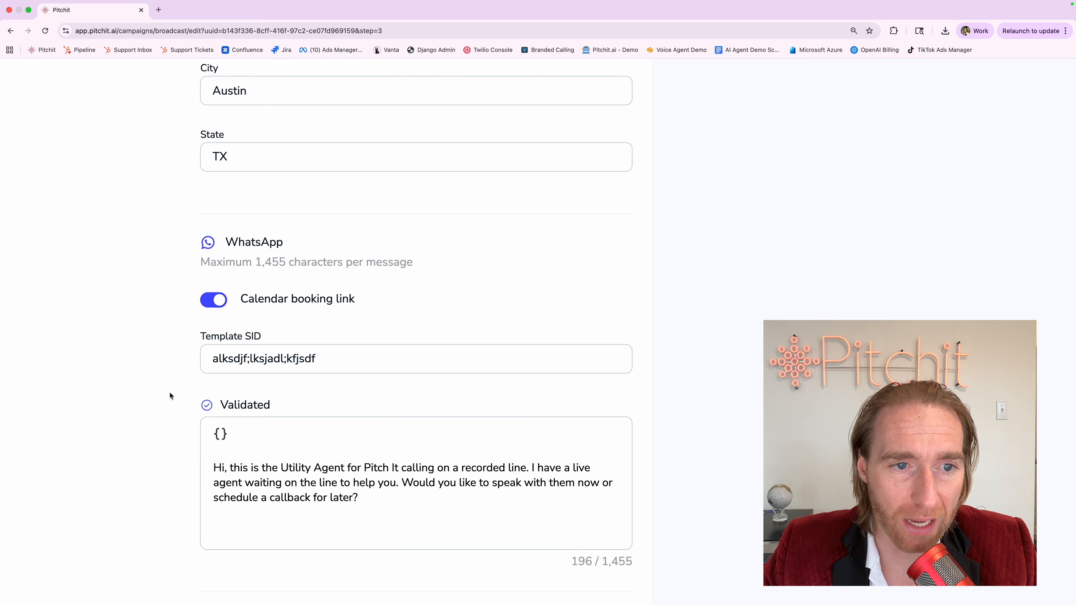
# Turn the WhatsApp channel's calendar booking link off and back on, checking it against the Email channel's setting
pyautogui.click(209, 301)
pyautogui.click(210, 301)
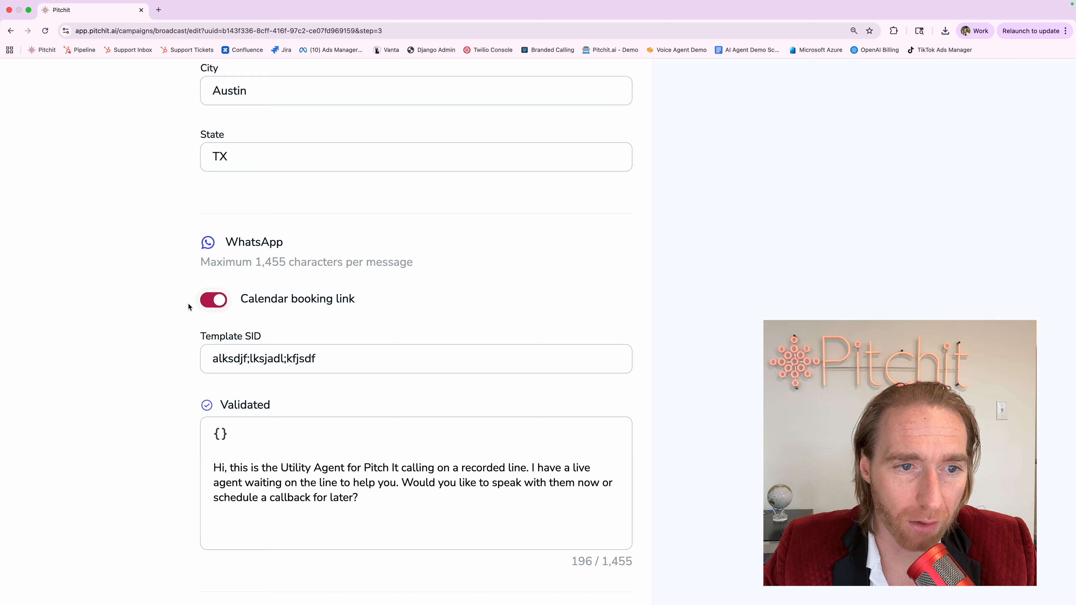
pyautogui.click(207, 300)
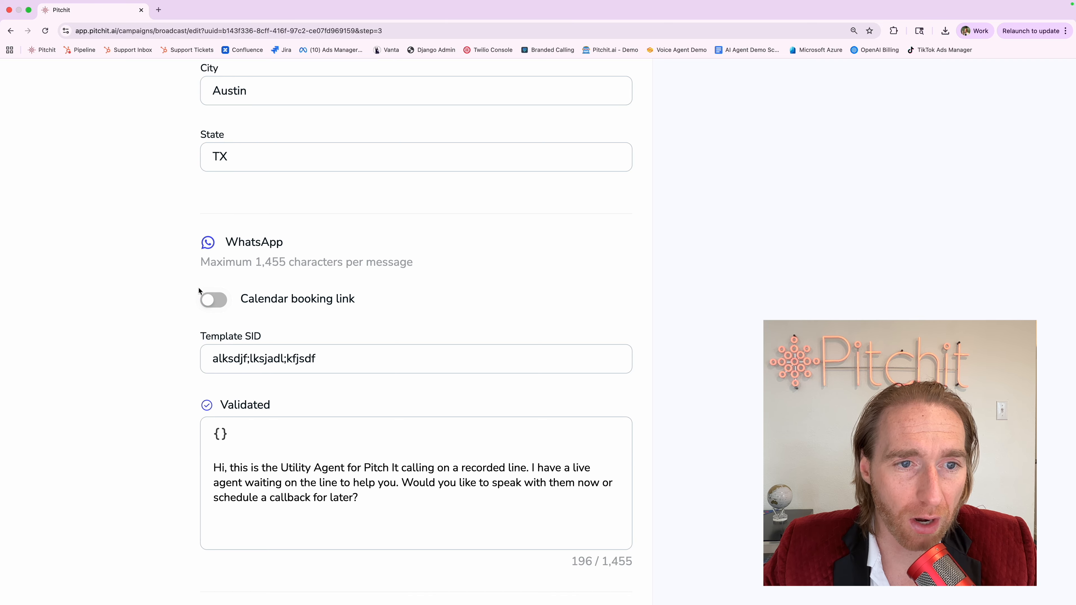
pyautogui.scroll(15, 199, 289)
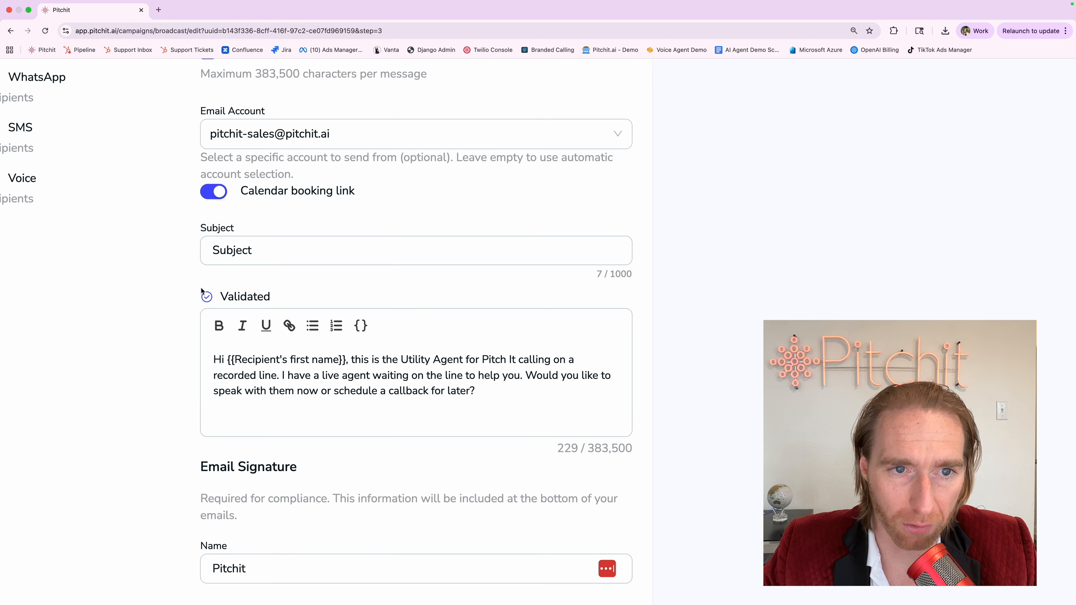
pyautogui.scroll(-10, 201, 288)
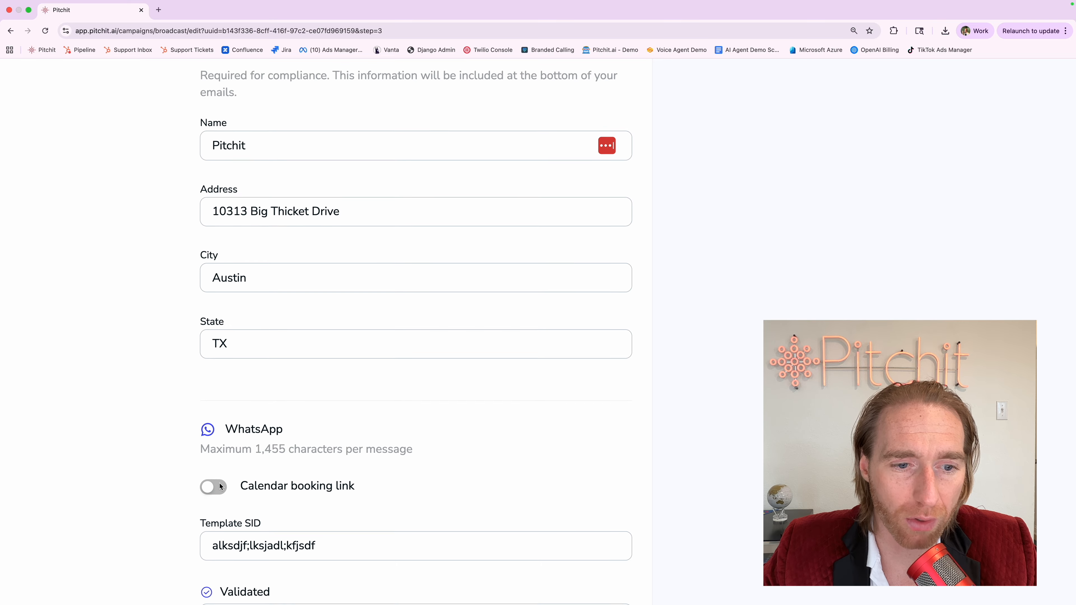
pyautogui.scroll(8, 216, 500)
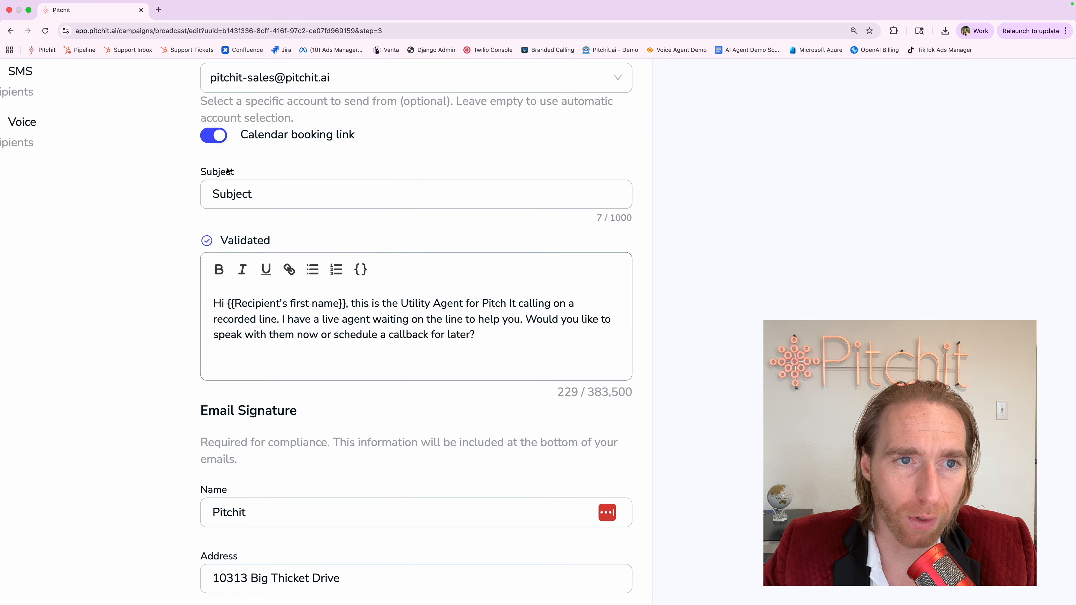
pyautogui.scroll(-12, 171, 283)
pyautogui.click(205, 336)
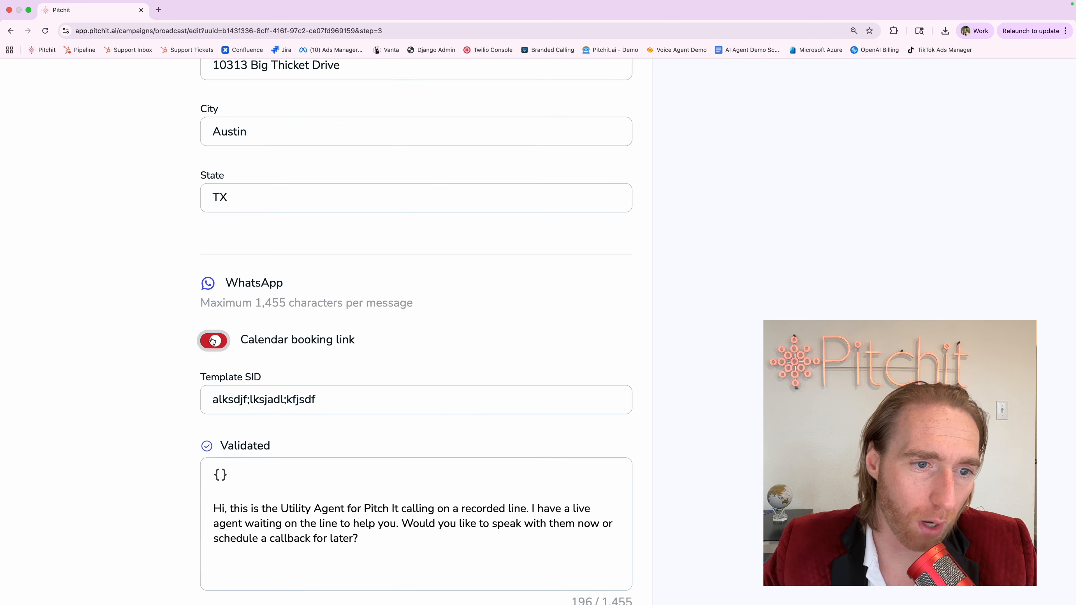
# Examine the SMS channel's message and the list of personalization variables that can be inserted into it
pyautogui.scroll(-5, 168, 359)
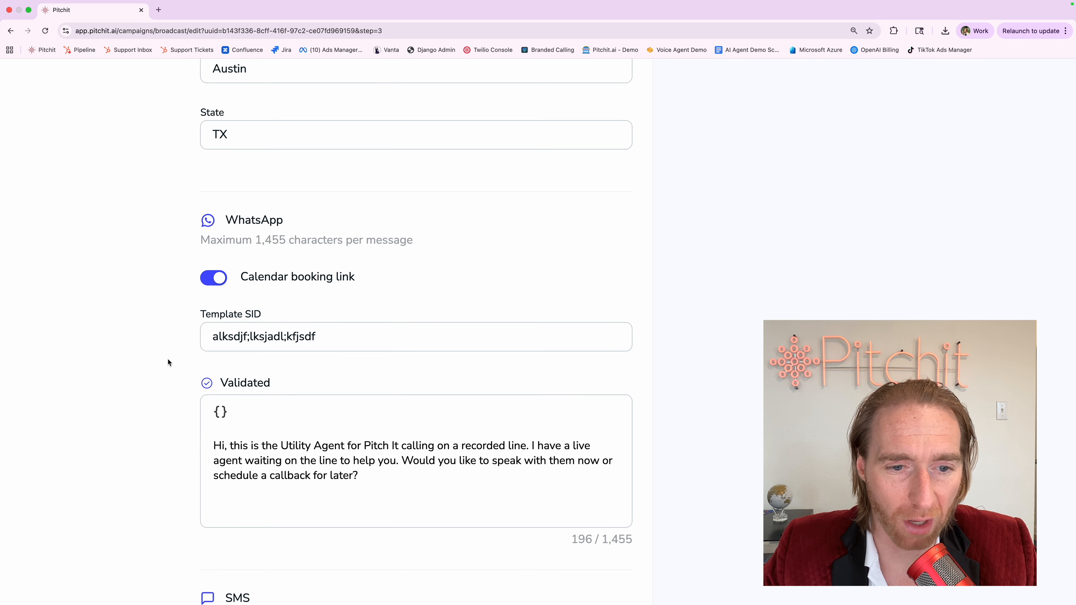
pyautogui.scroll(-8, 168, 359)
pyautogui.tripleClick(208, 254)
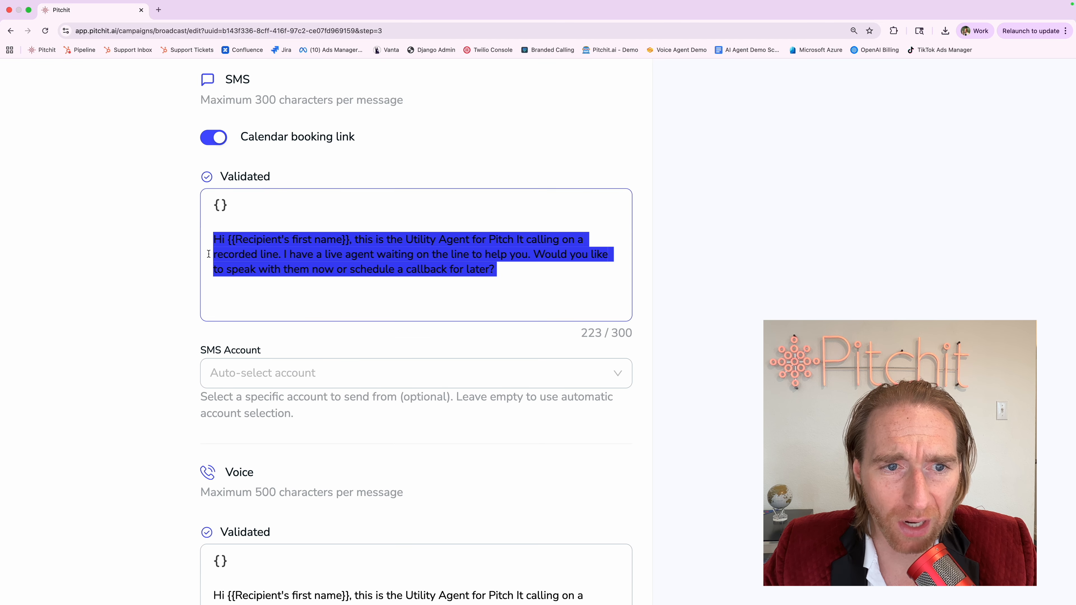
pyautogui.click(168, 262)
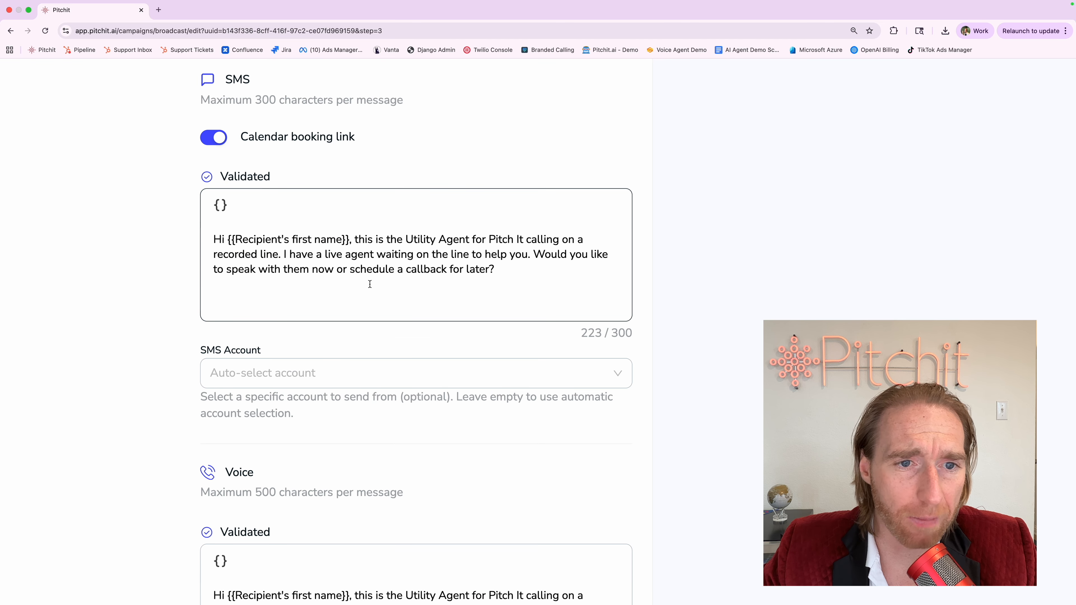
pyautogui.moveTo(228, 239); pyautogui.dragTo(350, 239)
pyautogui.click(350, 239)
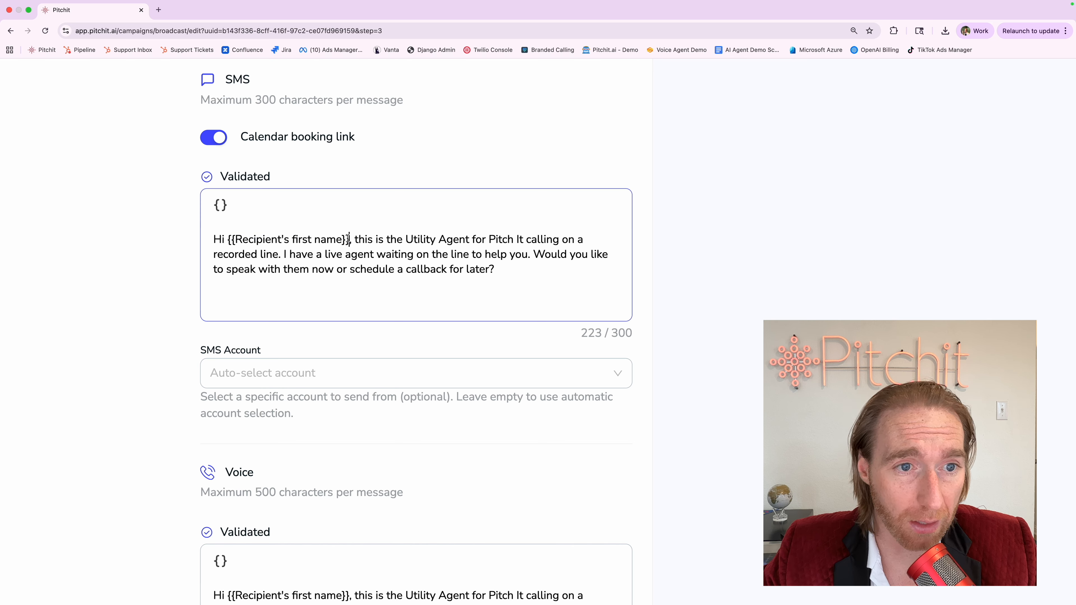
pyautogui.click(222, 207)
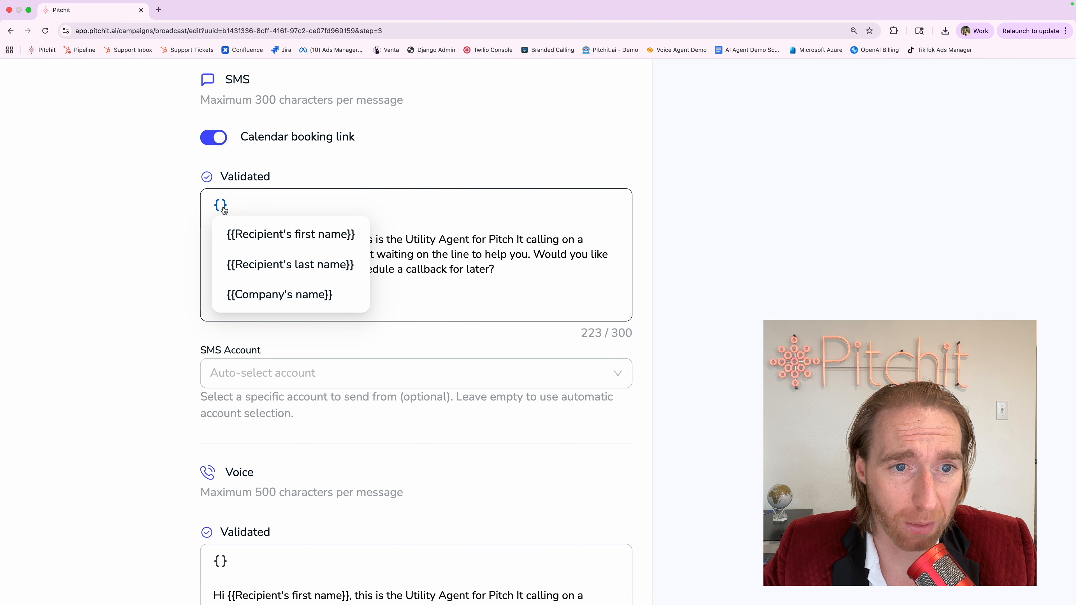
pyautogui.click(182, 293)
# Examine the {{Recipient's first name}} variable in the SMS message's greeting and the text that follows it
pyautogui.moveTo(222, 239); pyautogui.dragTo(358, 240)
pyautogui.click(356, 240)
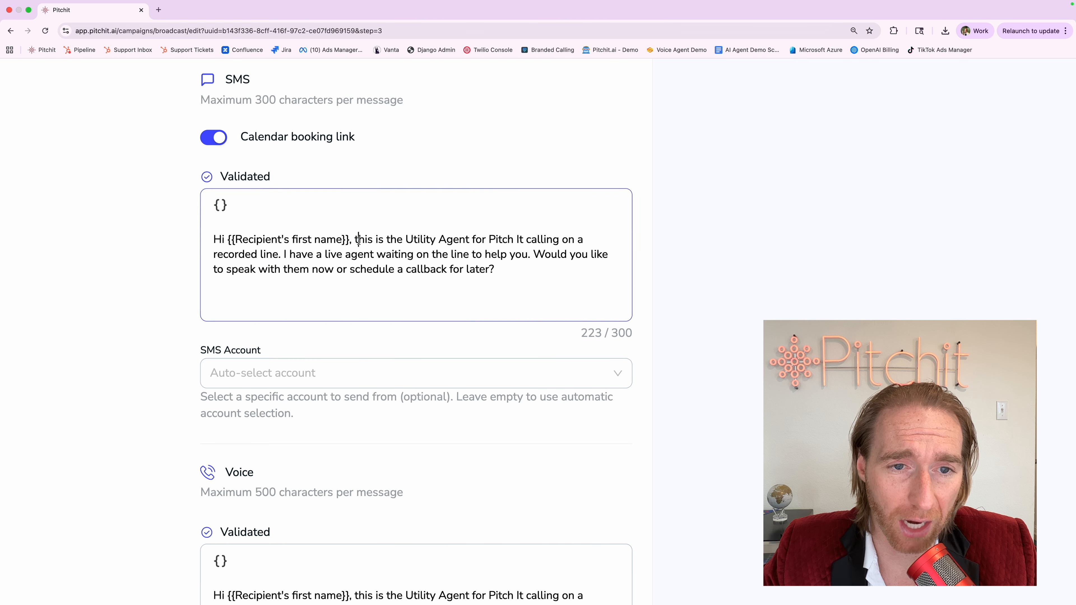
pyautogui.tripleClick(310, 244)
pyautogui.click(231, 240)
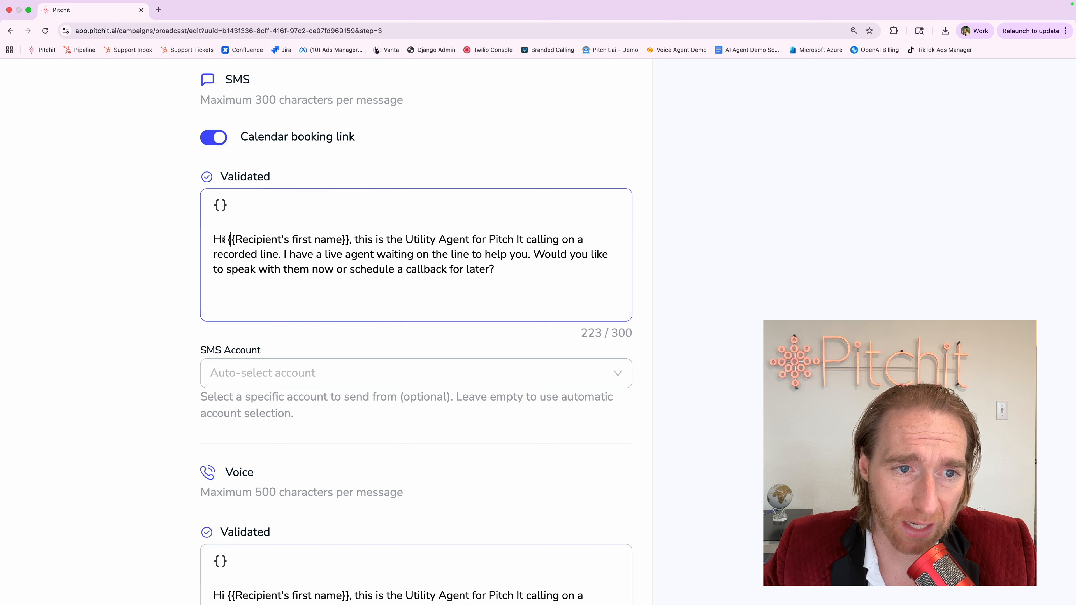
pyautogui.moveTo(225, 239); pyautogui.dragTo(349, 237)
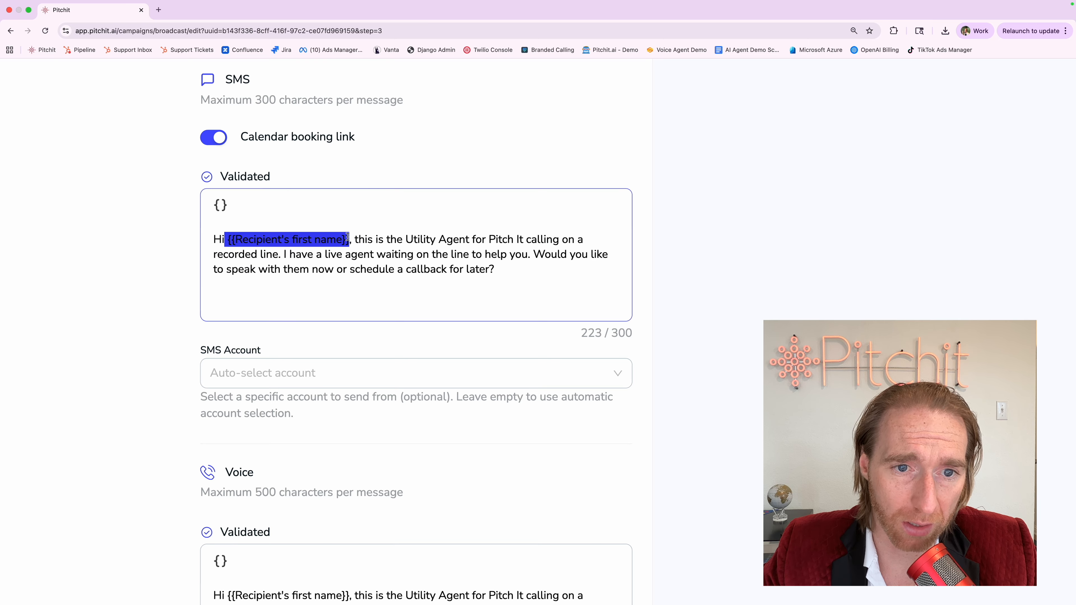
pyautogui.click(372, 240)
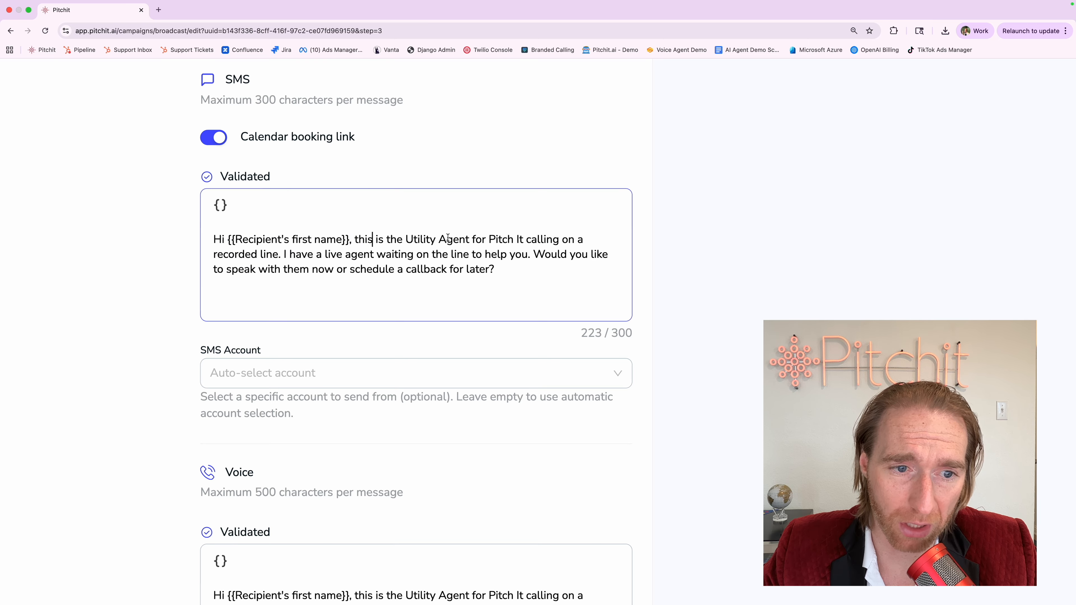
pyautogui.click(118, 299)
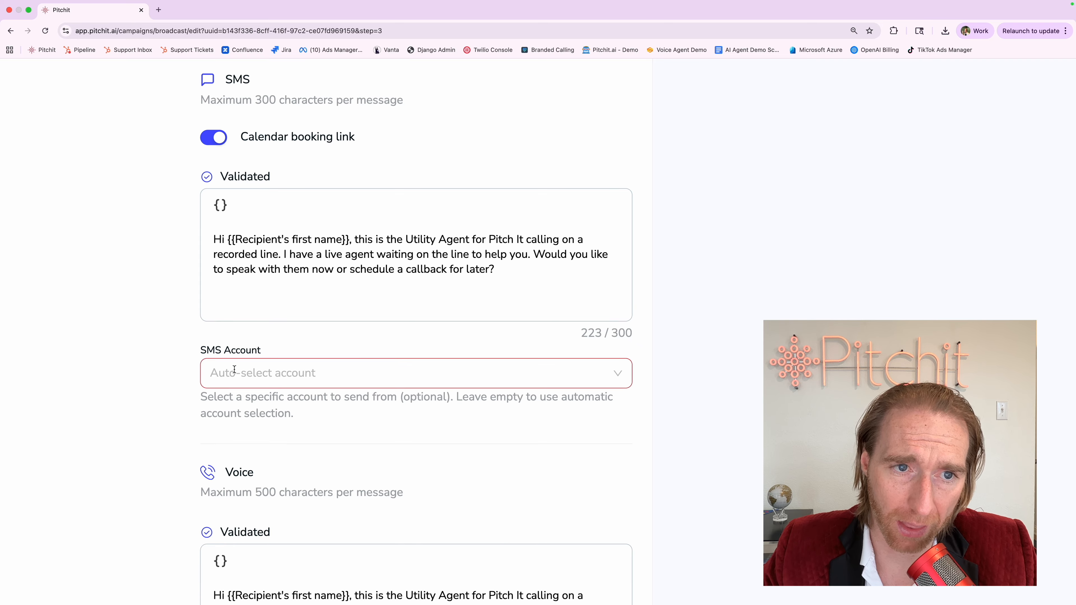
# Set the SMS Account to the phone number listed under My Accounts instead of automatic account selection
pyautogui.scroll(-3, 234, 369)
pyautogui.click(228, 423)
pyautogui.scroll(-1, 230, 425)
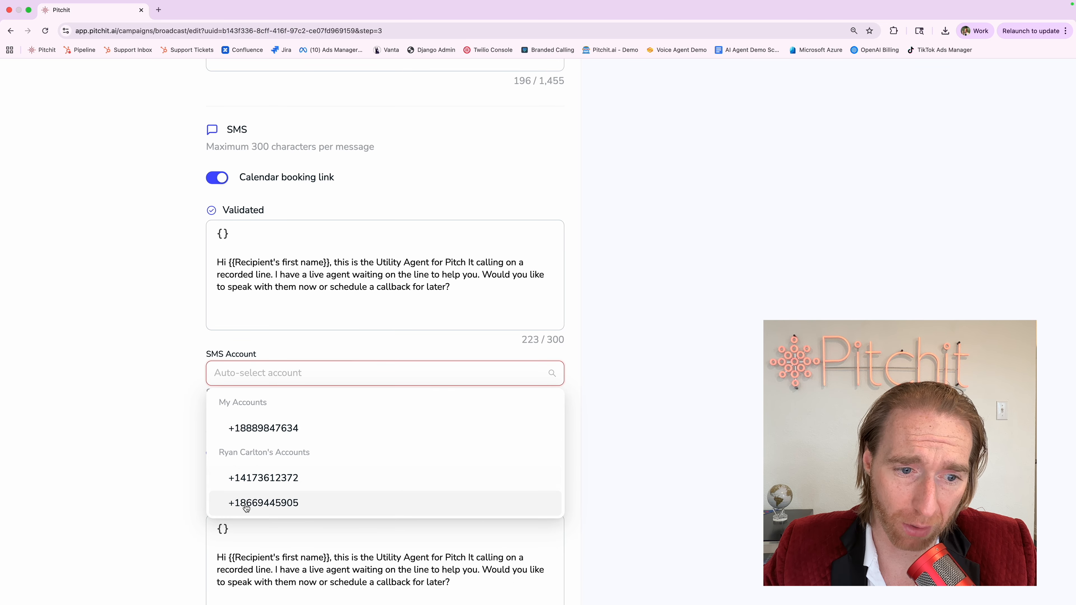
pyautogui.scroll(-1, 245, 506)
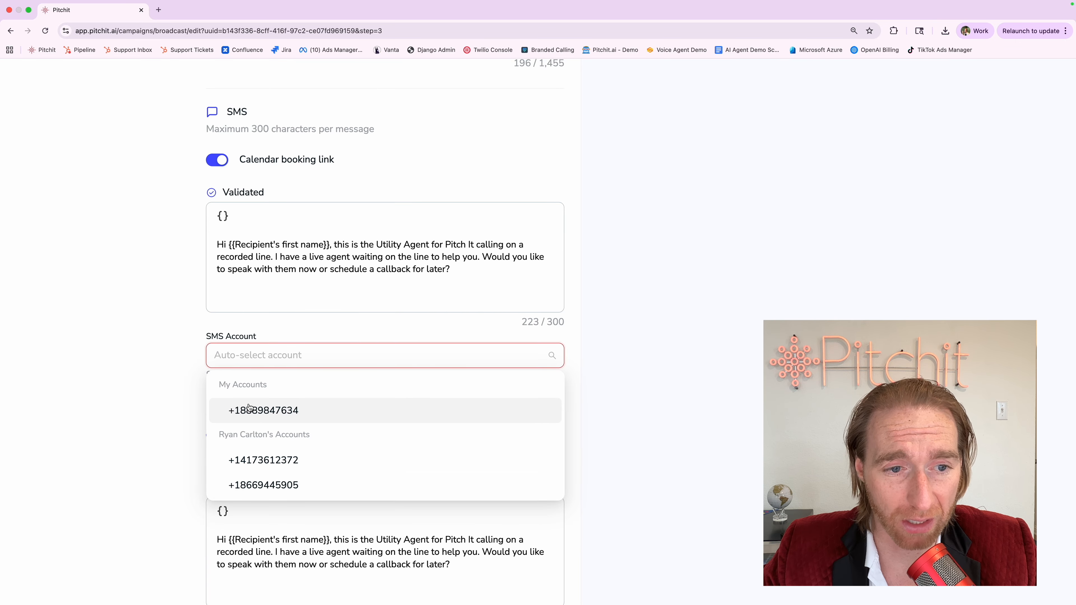
pyautogui.click(168, 322)
pyautogui.click(242, 356)
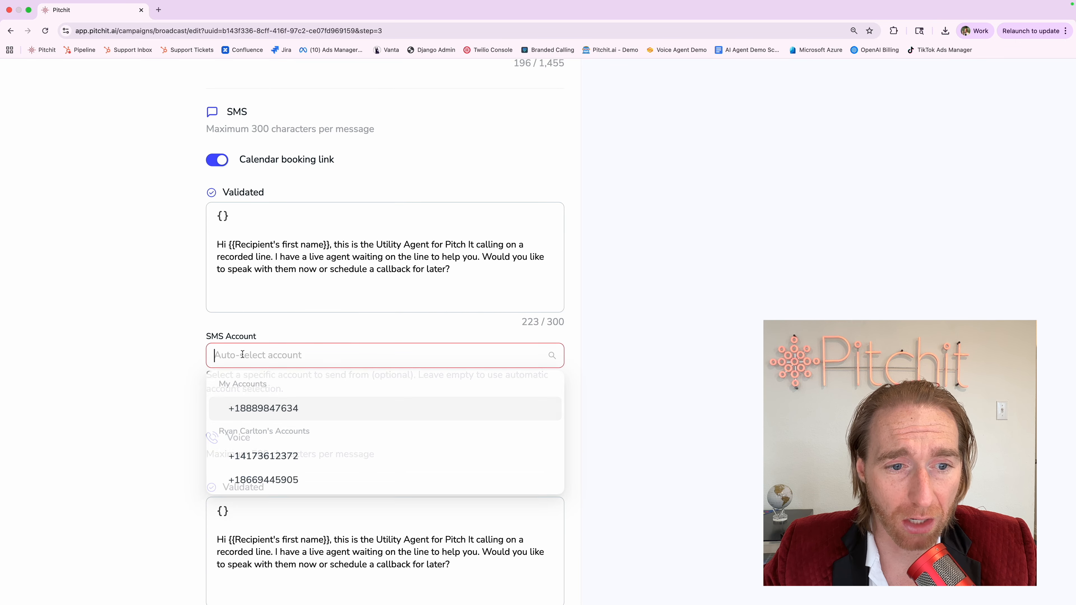
pyautogui.click(250, 410)
pyautogui.click(188, 367)
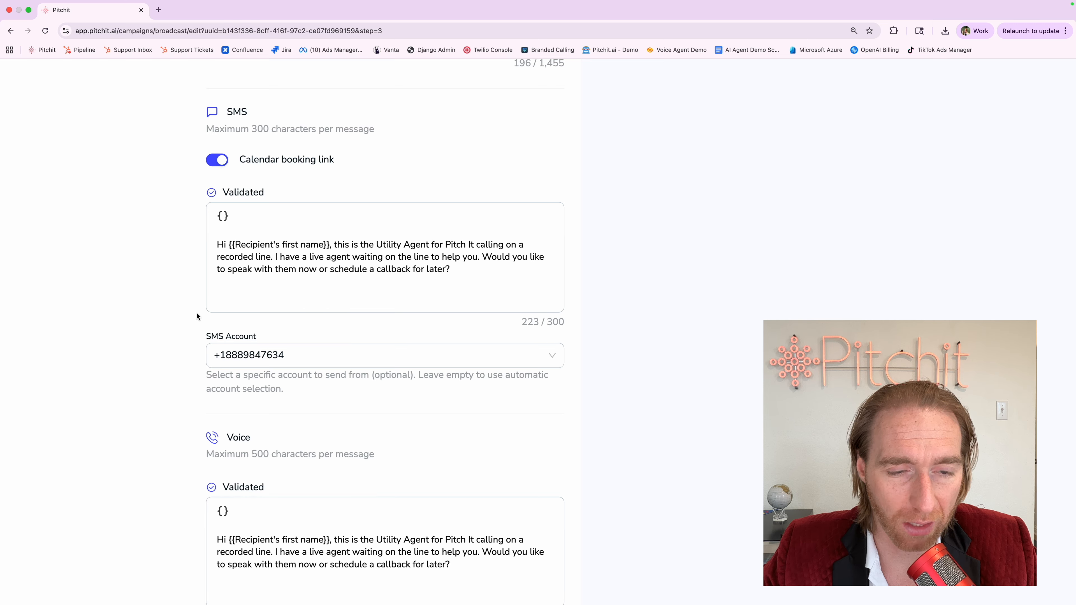
# Review the Voice channel's message, including its introduction and the "calling on a recorded line" wording
pyautogui.scroll(-5, 176, 376)
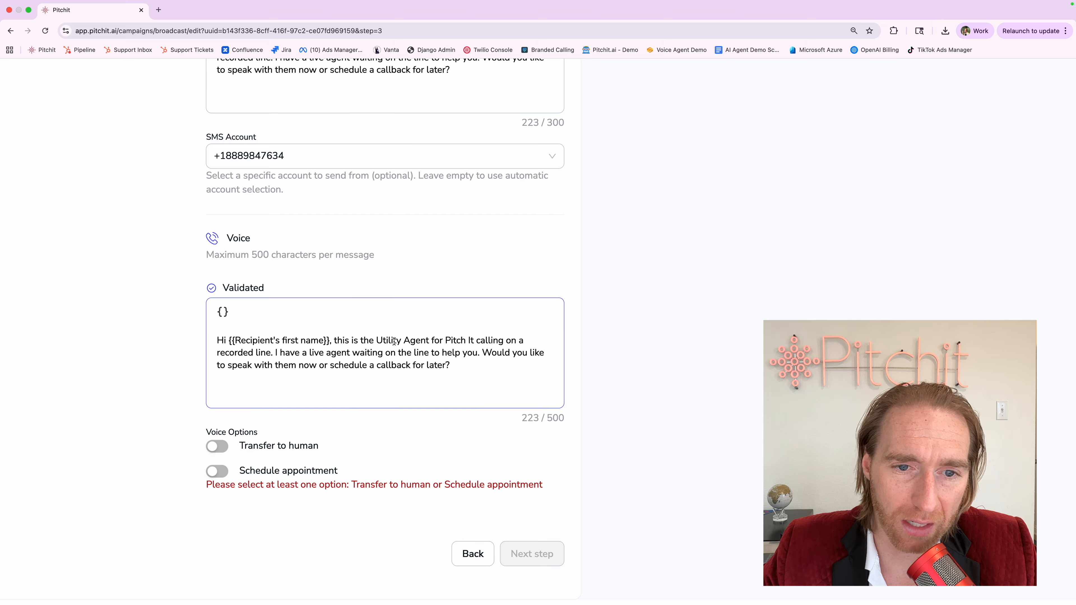
pyautogui.moveTo(335, 340); pyautogui.dragTo(268, 354)
pyautogui.click(491, 342)
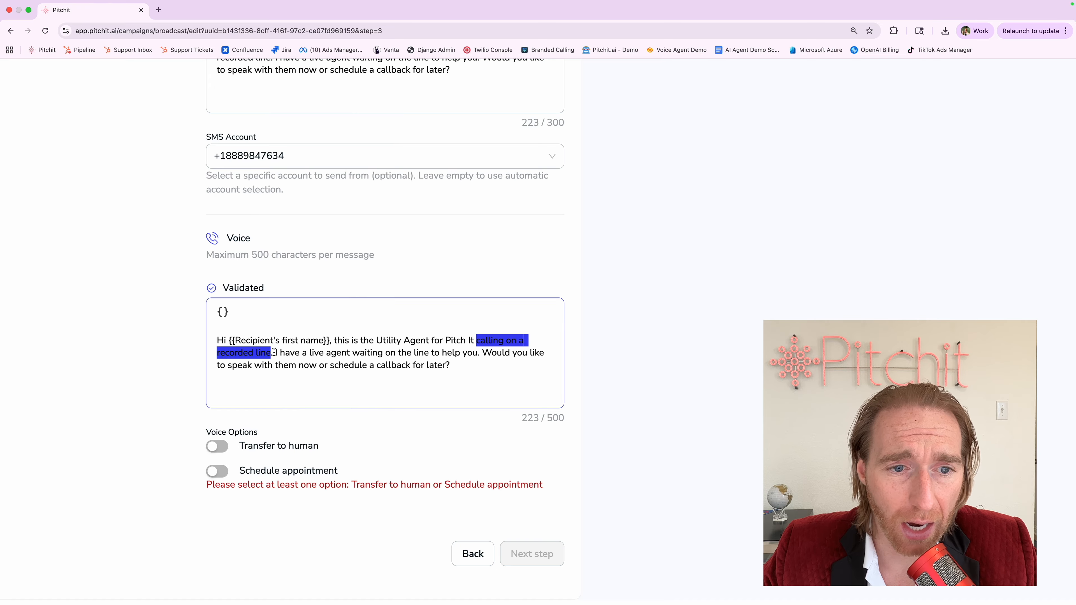
pyautogui.click(274, 353)
pyautogui.moveTo(276, 353); pyautogui.dragTo(183, 339)
pyautogui.click(183, 339)
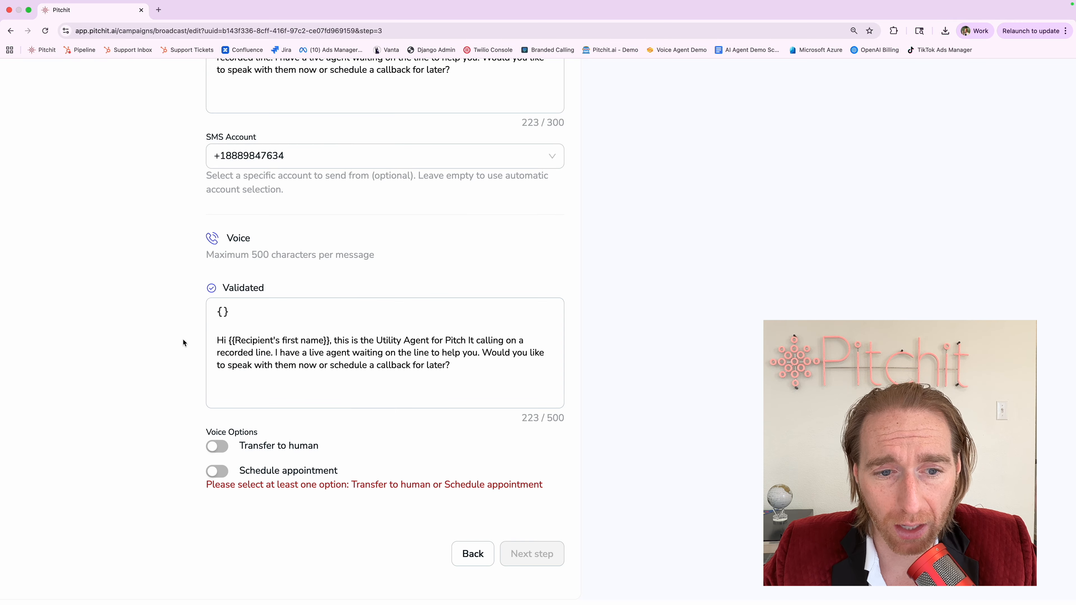
# Try the Voice channel's Transfer to human and Schedule appointment options in different combinations, finishing with both turned off
pyautogui.click(219, 471)
pyautogui.click(235, 448)
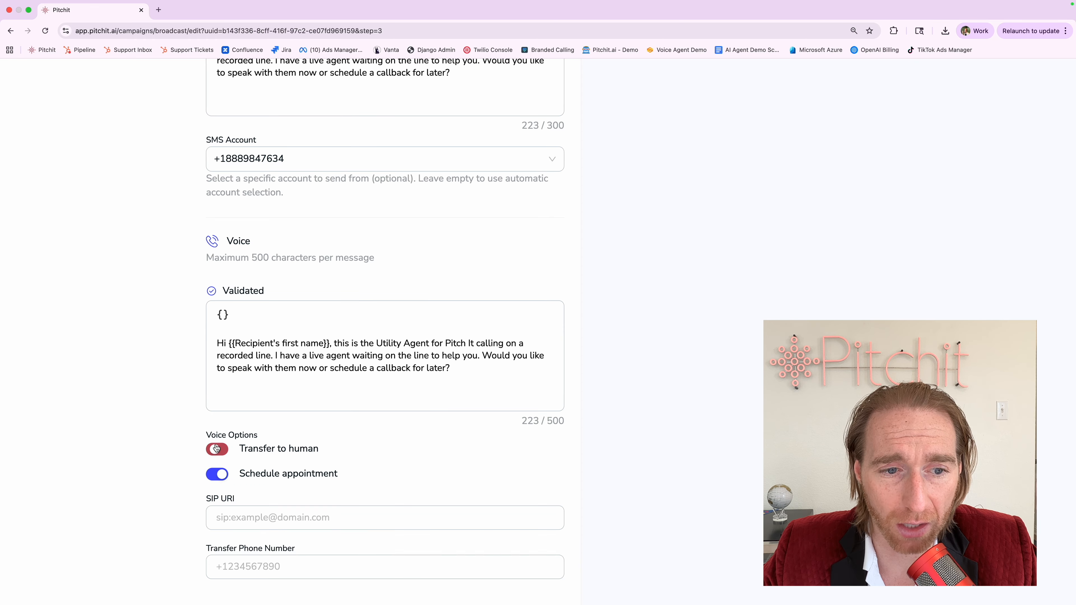
pyautogui.scroll(-3, 162, 469)
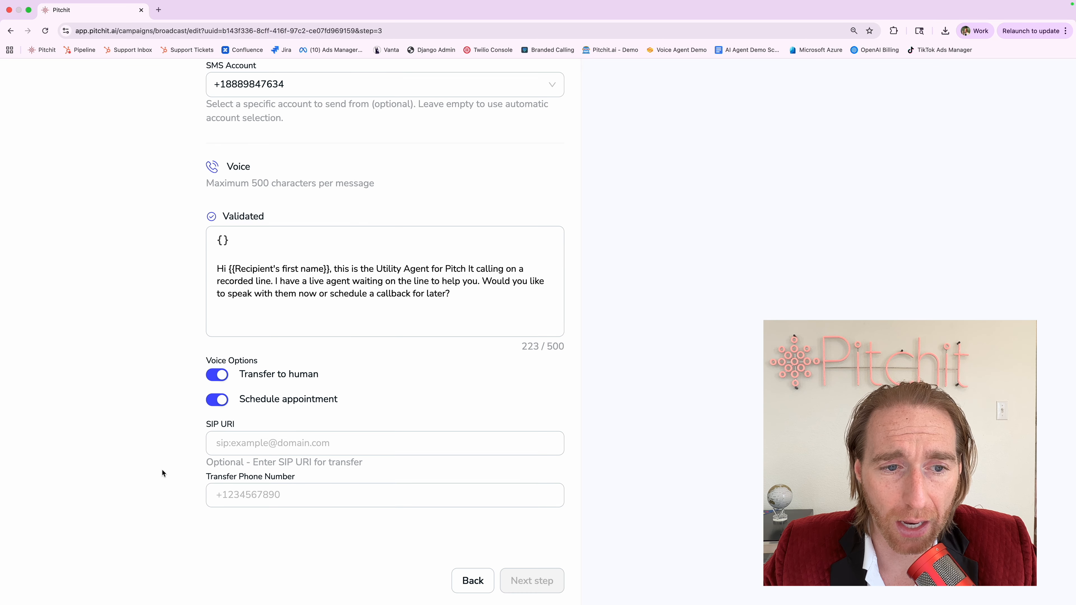
pyautogui.click(209, 377)
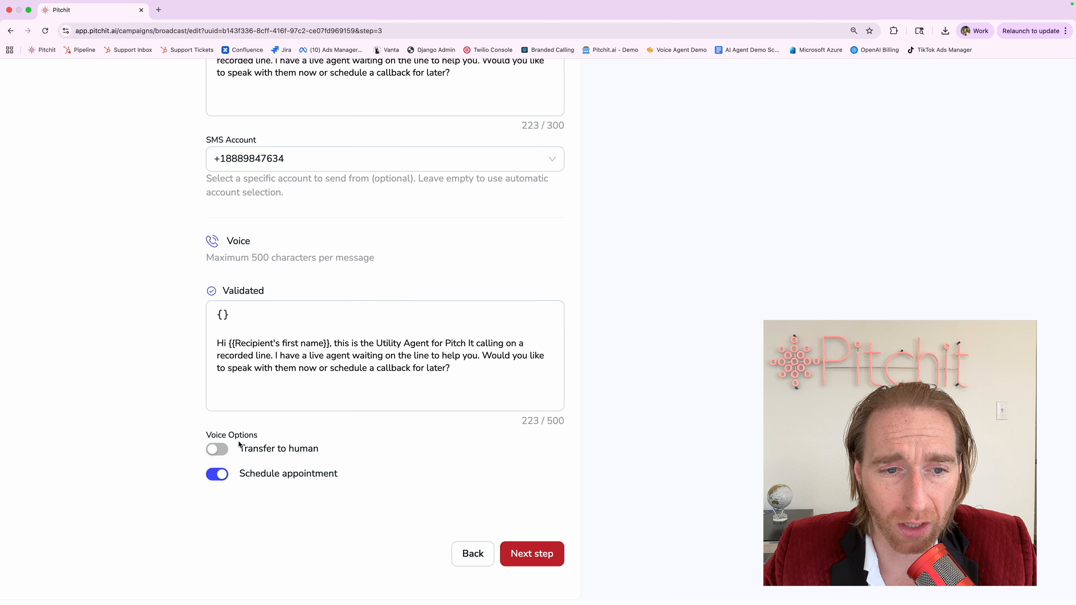
pyautogui.moveTo(242, 472); pyautogui.dragTo(377, 471)
pyautogui.click(214, 478)
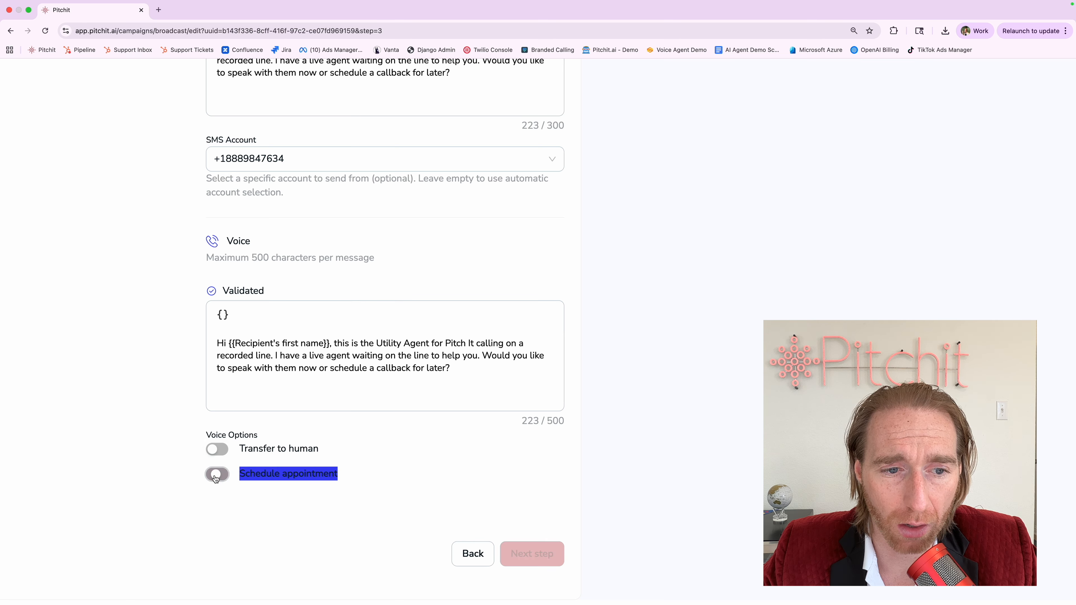
pyautogui.click(217, 453)
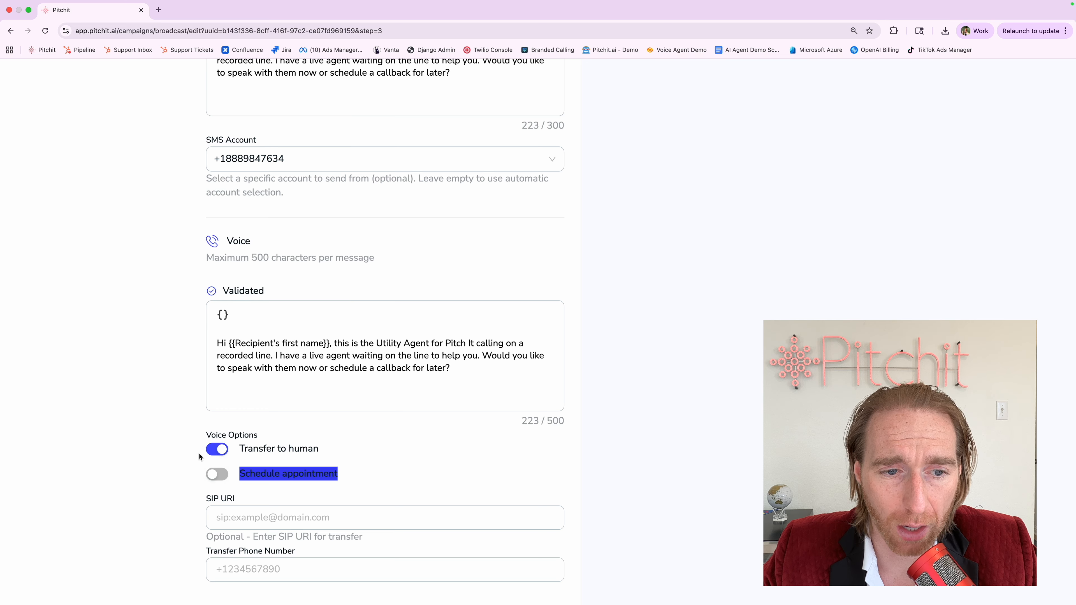
pyautogui.click(218, 474)
pyautogui.click(218, 474)
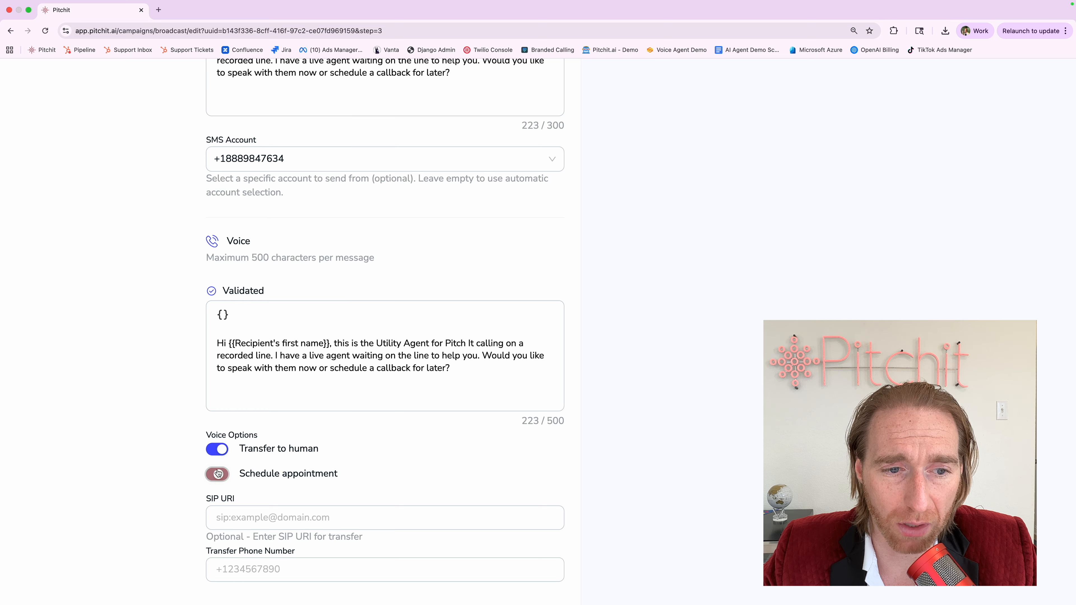
pyautogui.click(217, 449)
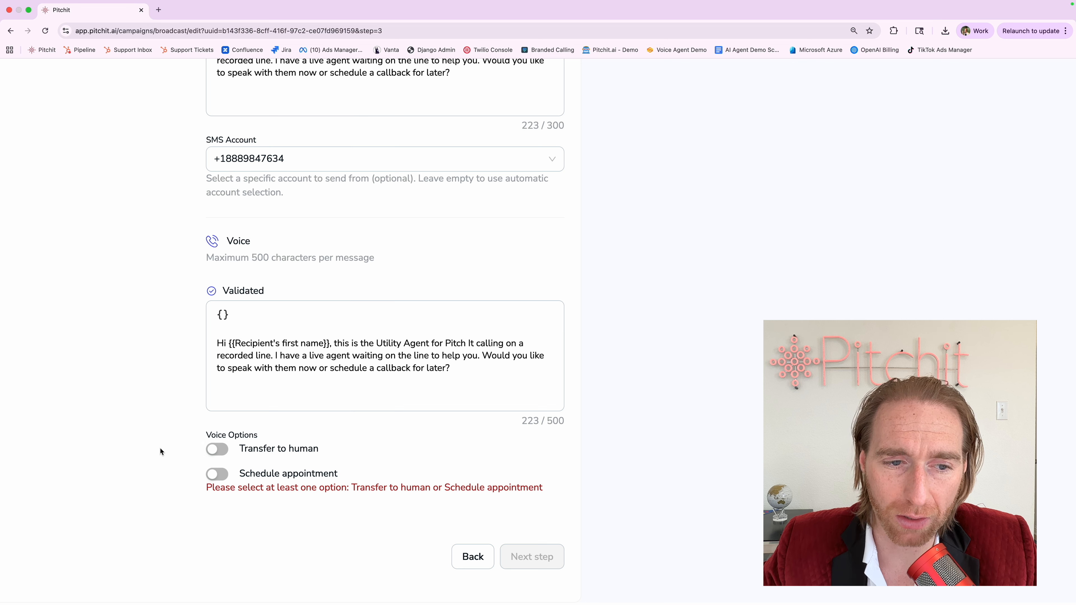
# Check the Voice message's text and enable both Transfer to human and Schedule appointment for it
pyautogui.tripleClick(282, 371)
pyautogui.click(282, 370)
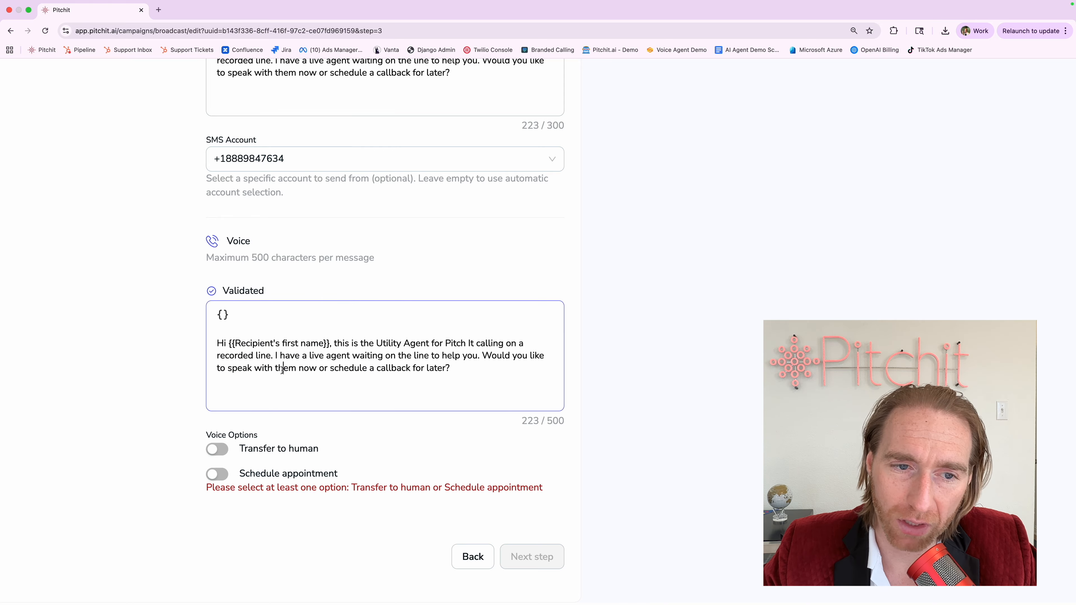
pyautogui.tripleClick(282, 370)
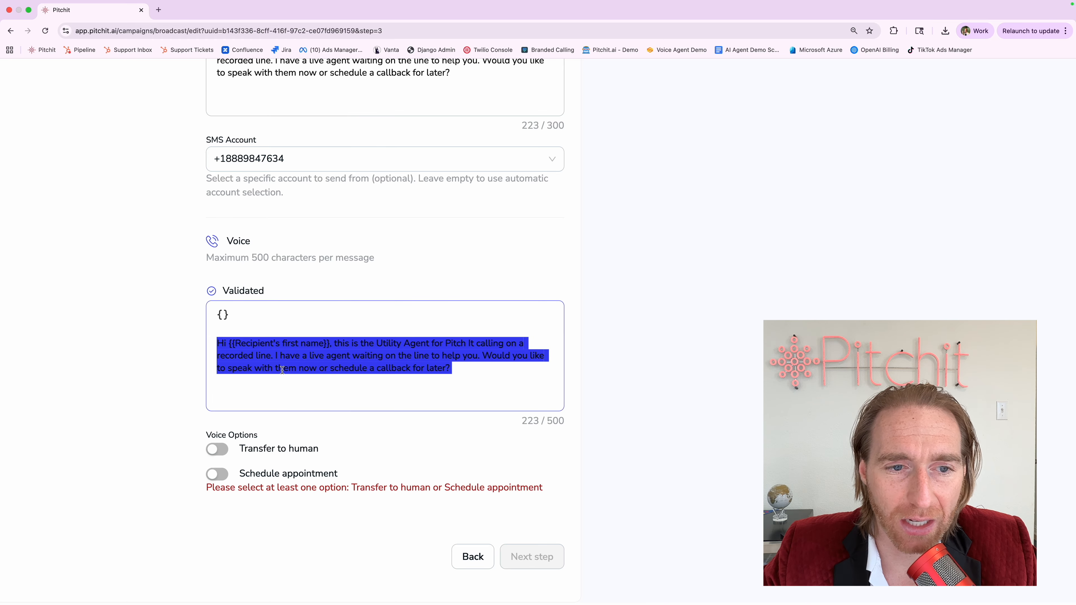
pyautogui.click(282, 370)
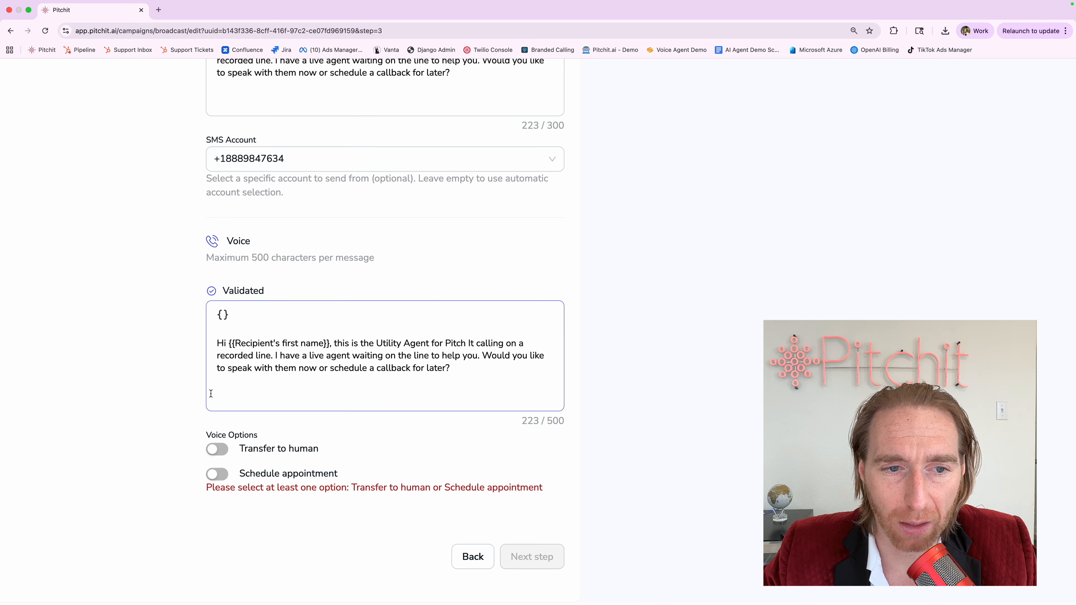
pyautogui.click(214, 448)
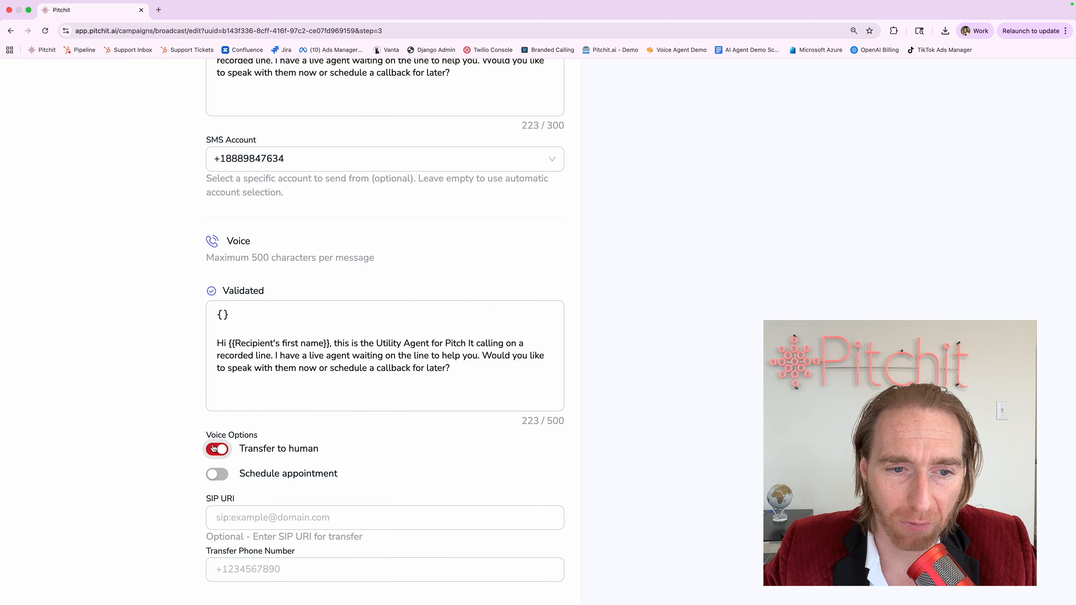
pyautogui.click(217, 474)
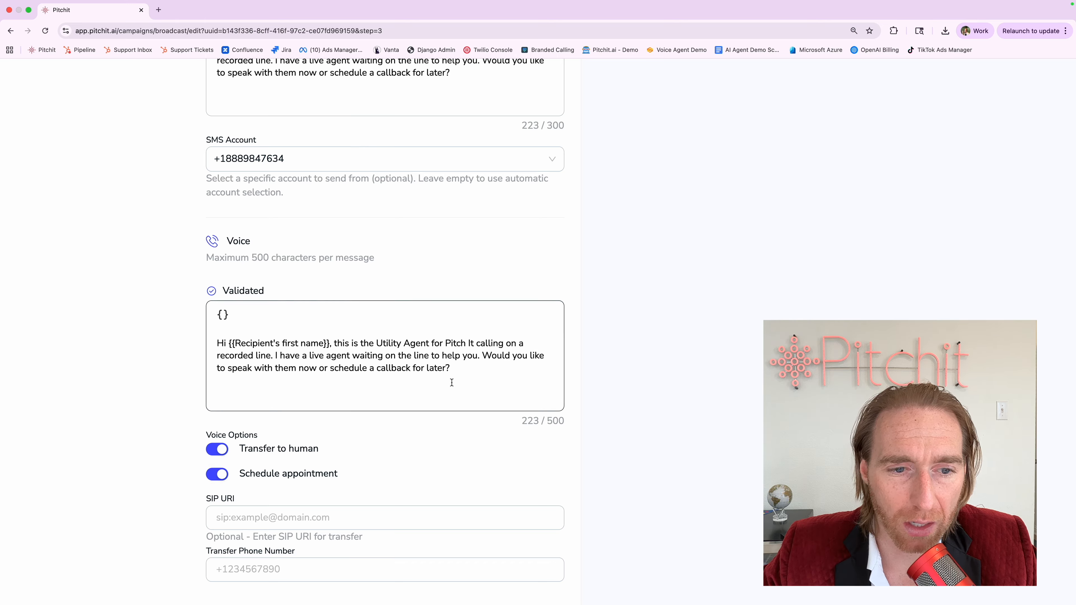
# Review the Voice message's closing question and remove the trailing blank character after it
pyautogui.moveTo(454, 367); pyautogui.dragTo(482, 353)
pyautogui.click(338, 384)
pyautogui.click(176, 376)
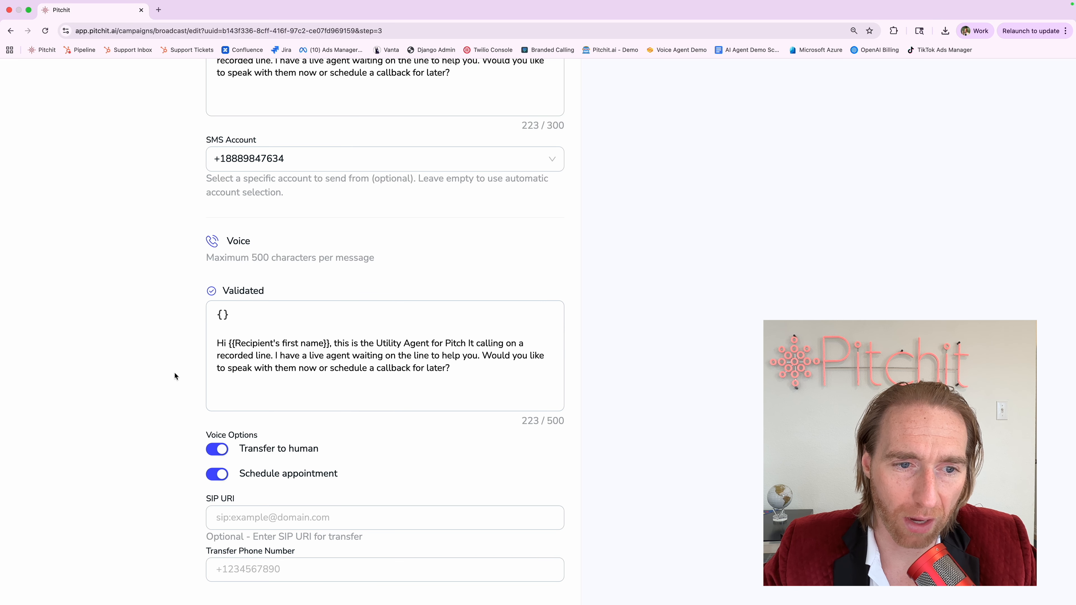
pyautogui.click(244, 399)
pyautogui.press('BackSpace')
pyautogui.click(170, 329)
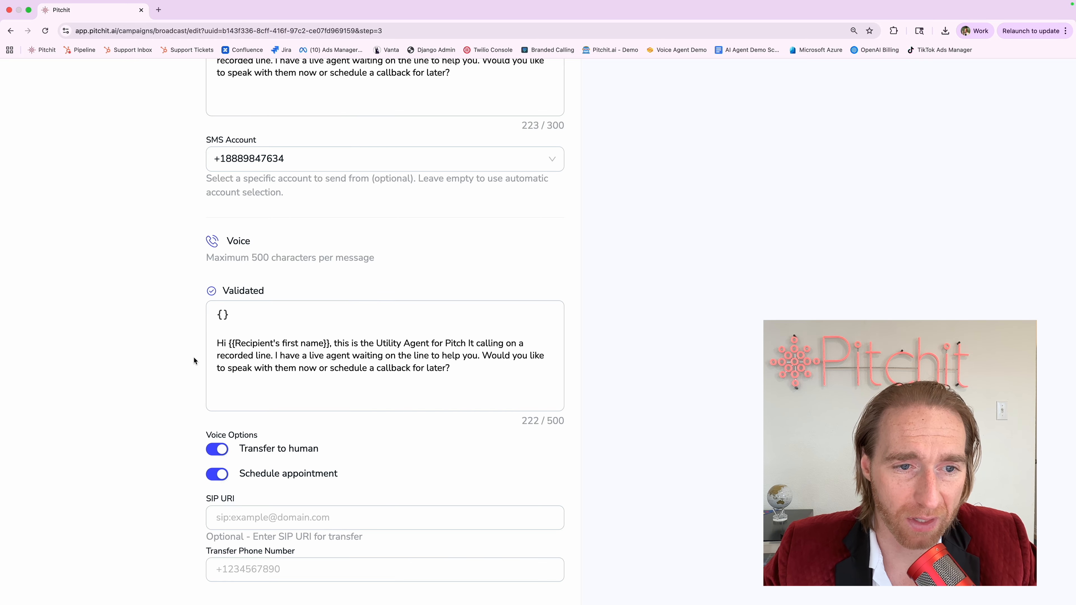
pyautogui.click(270, 347)
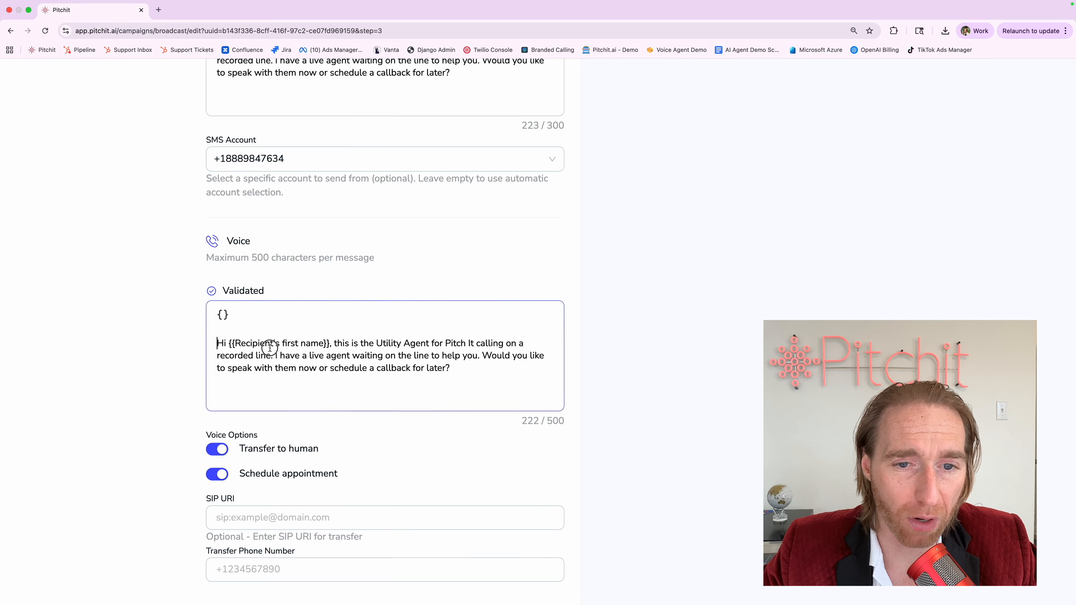
pyautogui.moveTo(269, 347); pyautogui.dragTo(546, 367)
pyautogui.click(513, 363)
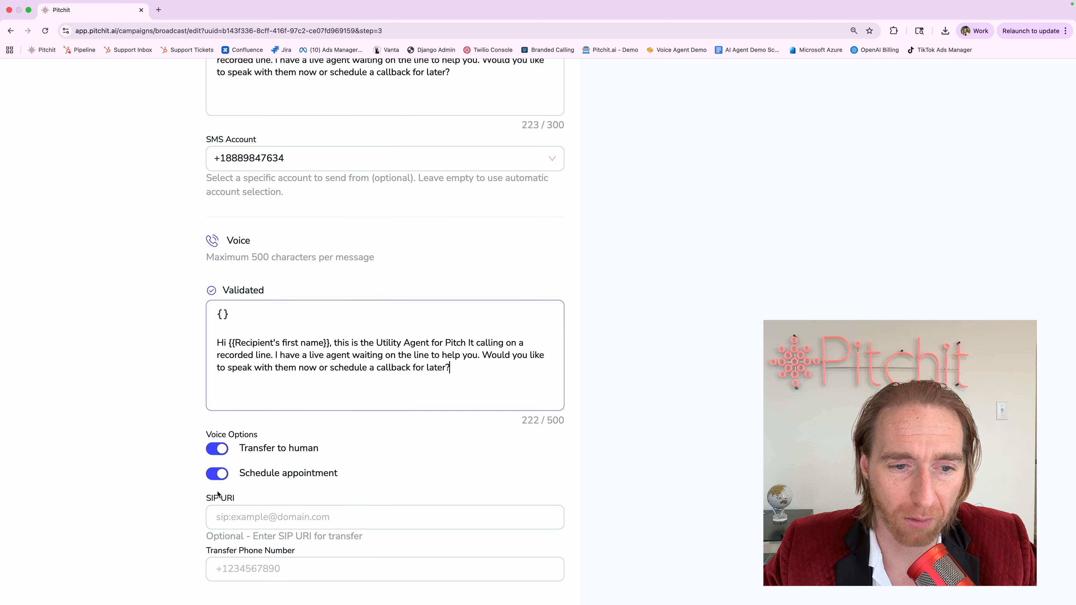
# Enter a placeholder phone number with the +1 country code as the Voice channel's Transfer Phone Number
pyautogui.scroll(-3, 218, 494)
pyautogui.click(220, 477)
pyautogui.write('+1')
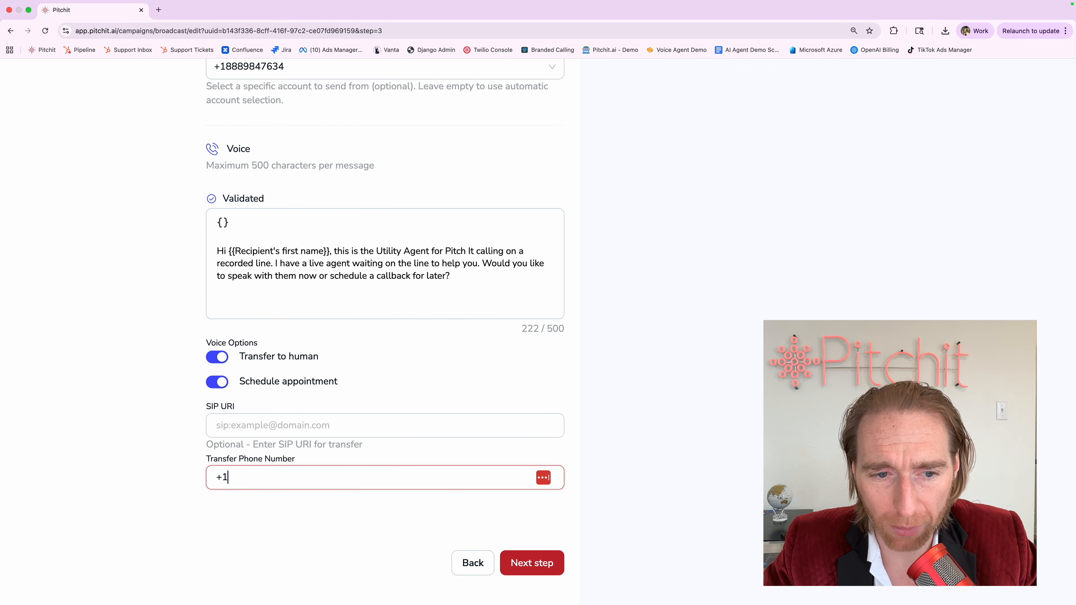
pyautogui.write('2222222222')
pyautogui.click(217, 534)
pyautogui.click(235, 431)
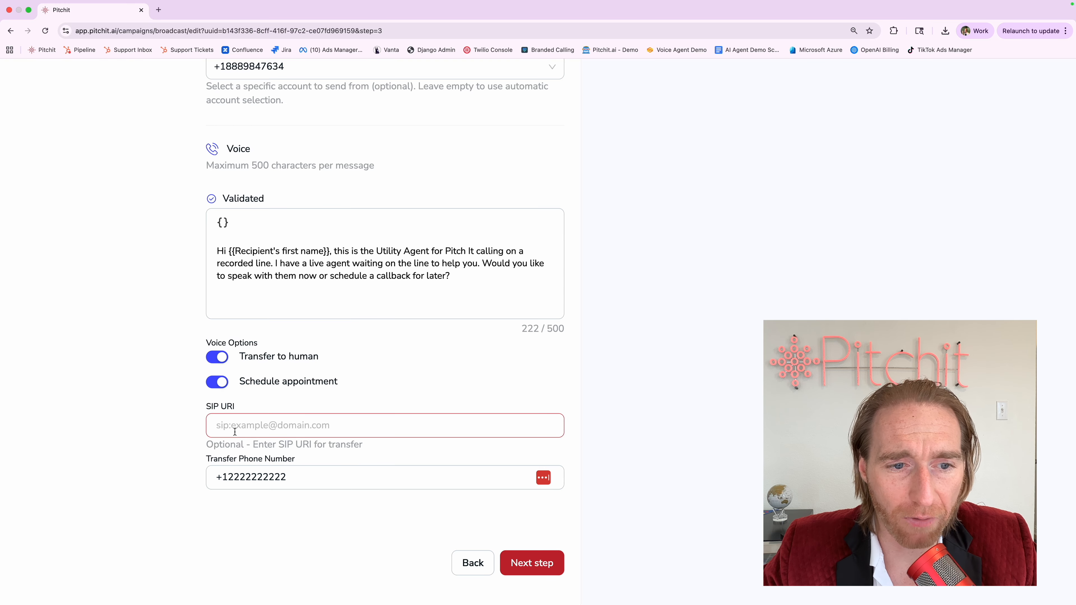
# Replace the area code in the Voice channel's Transfer Phone Number with different placeholder digits, keeping the +1 country code
pyautogui.moveTo(206, 457); pyautogui.dragTo(333, 457)
pyautogui.click(241, 478)
pyautogui.tripleClick(241, 478)
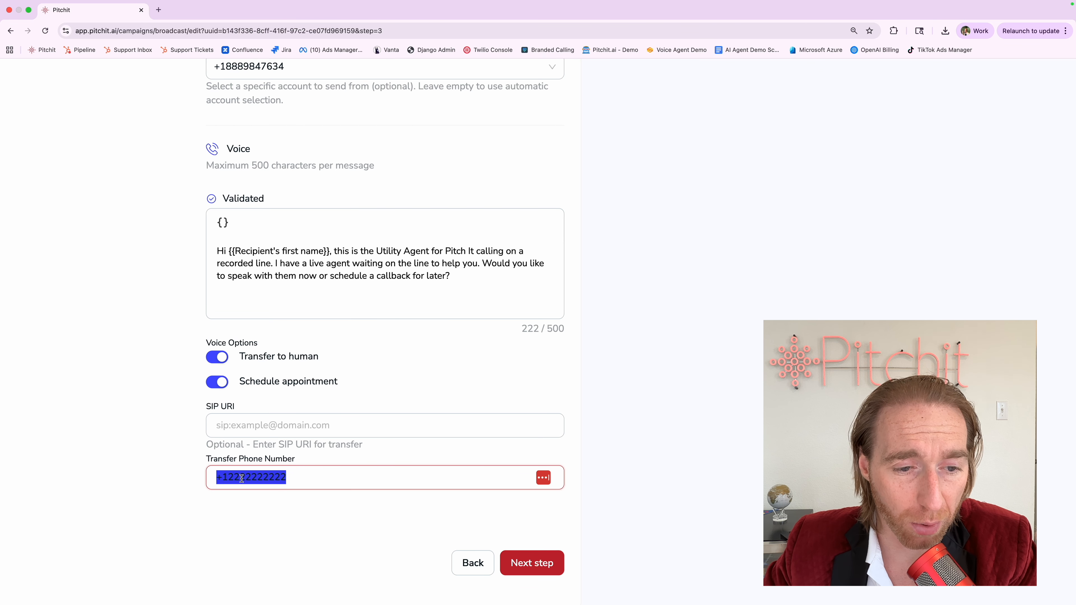
pyautogui.keyDown('shift'); pyautogui.click(234, 478); pyautogui.keyUp('shift')
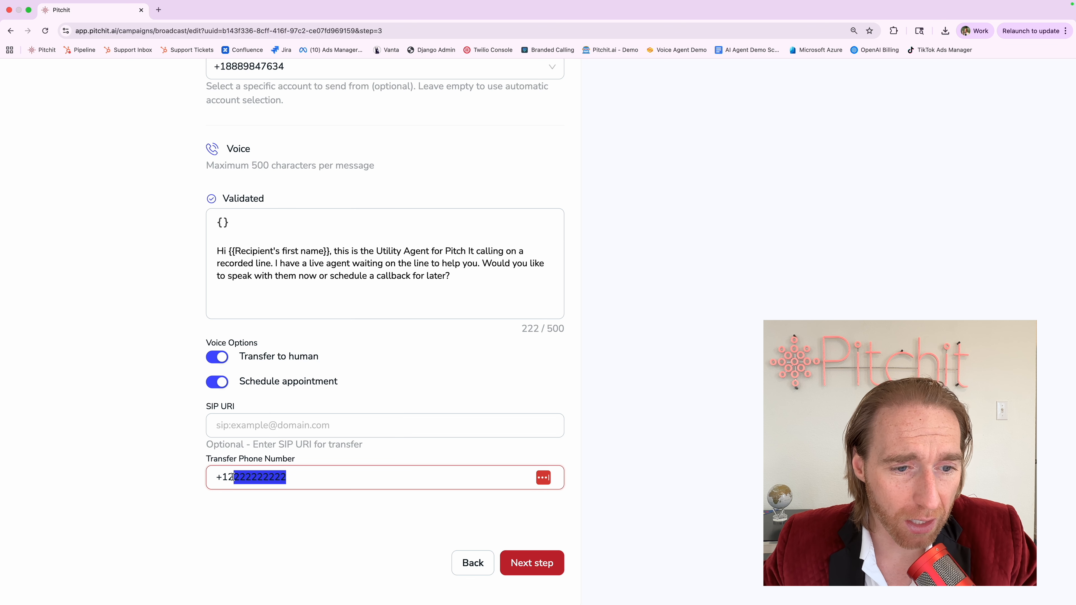
pyautogui.click(228, 477)
pyautogui.moveTo(228, 477); pyautogui.dragTo(208, 478)
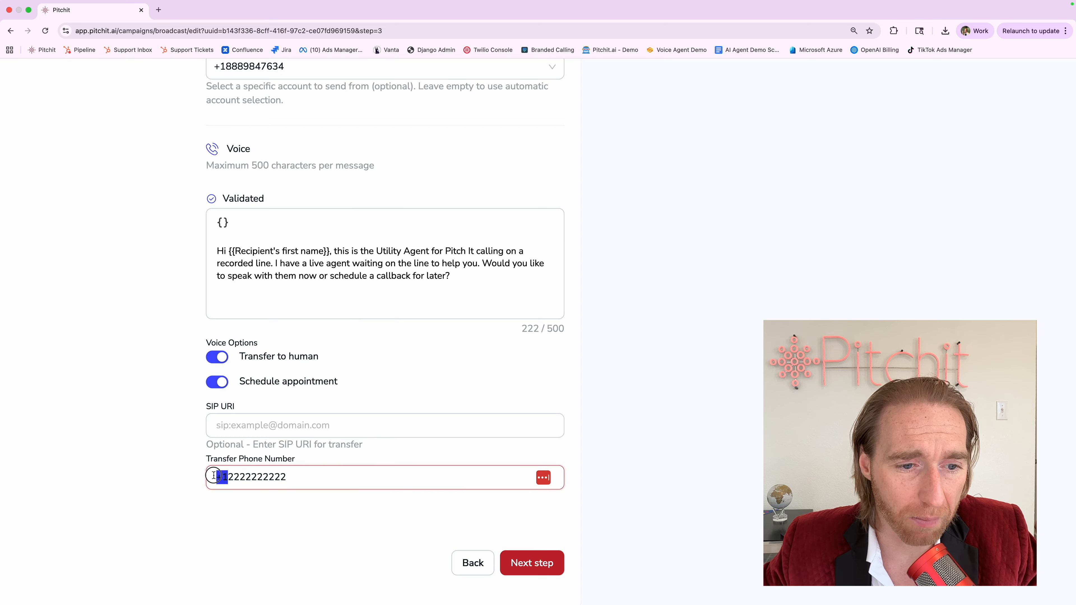
pyautogui.click(229, 477)
pyautogui.moveTo(228, 477); pyautogui.dragTo(245, 477)
pyautogui.write('868')
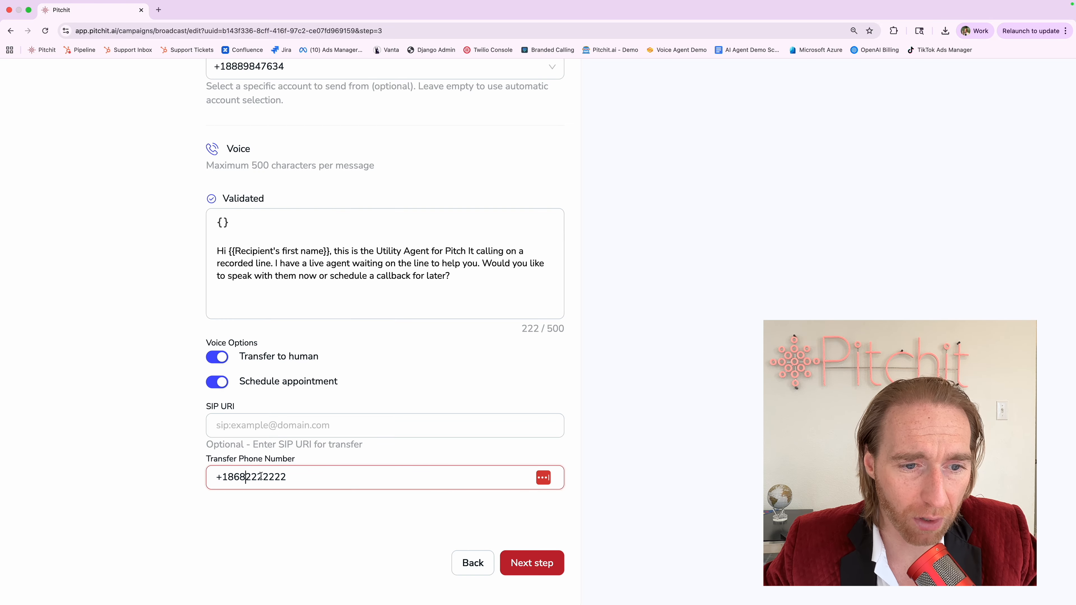
# Clear the Transfer Phone Number and enter a new ten-digit placeholder number without a plus sign
pyautogui.press('shift+super+Right')
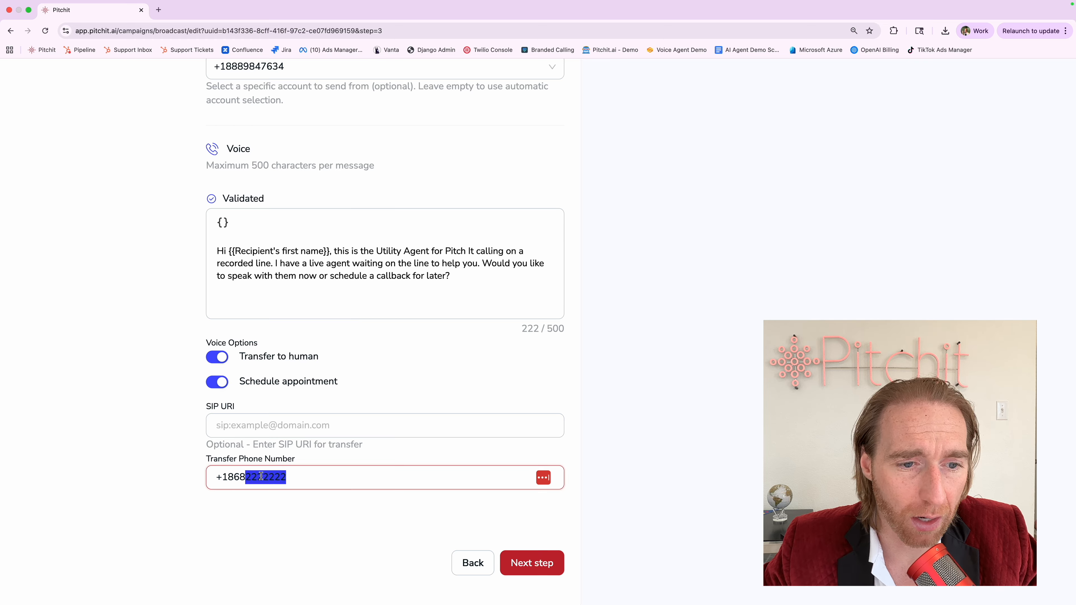
pyautogui.press('Left')
pyautogui.press('super+Left')
pyautogui.hotkey('shift', 'Right')
pyautogui.hotkey('shift', 'Right')
pyautogui.press('shift+super+Right')
pyautogui.press('BackSpace')
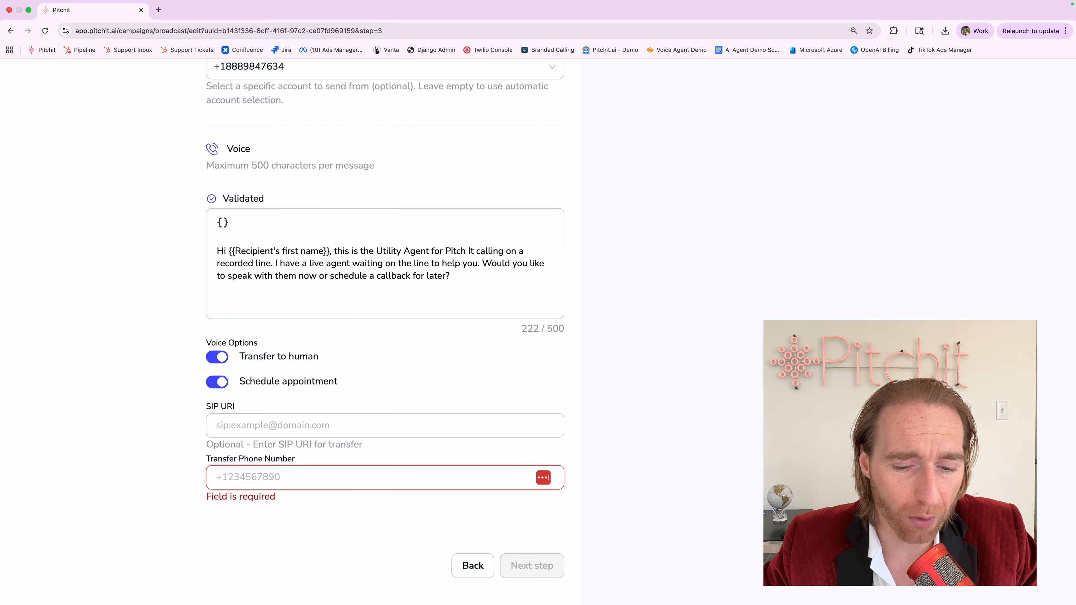
pyautogui.write('1234')
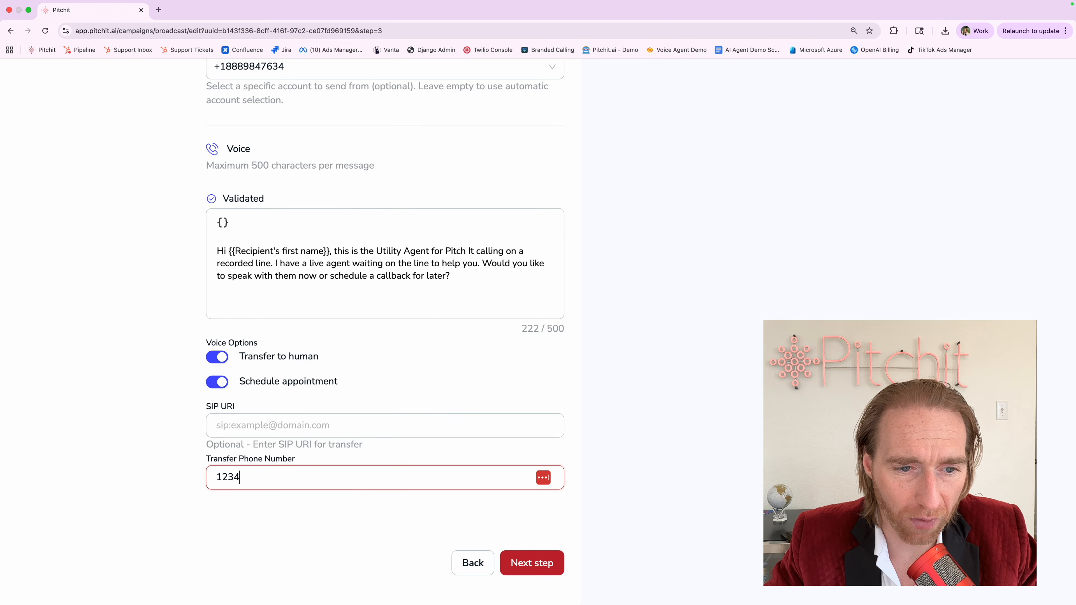
pyautogui.write('667890')
pyautogui.press('BackSpace')
pyautogui.press('BackSpace')
pyautogui.write('91')
# Add the +1 prefix in front of the placeholder Transfer Phone Number and clear the whole field
pyautogui.click(248, 500)
pyautogui.moveTo(212, 472); pyautogui.dragTo(339, 473)
pyautogui.click(339, 472)
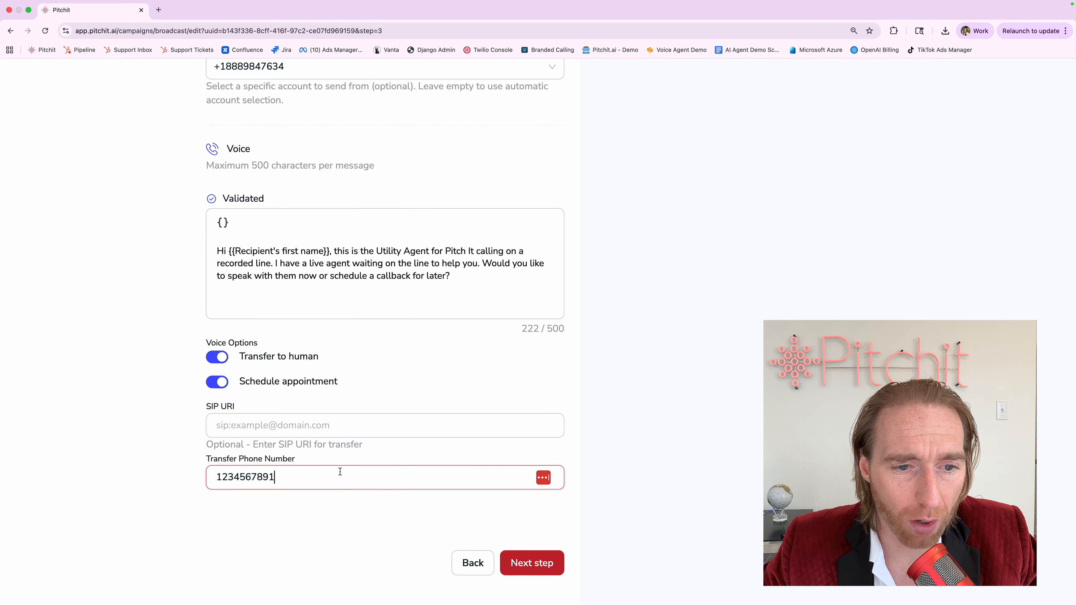
pyautogui.click(214, 479)
pyautogui.write('+')
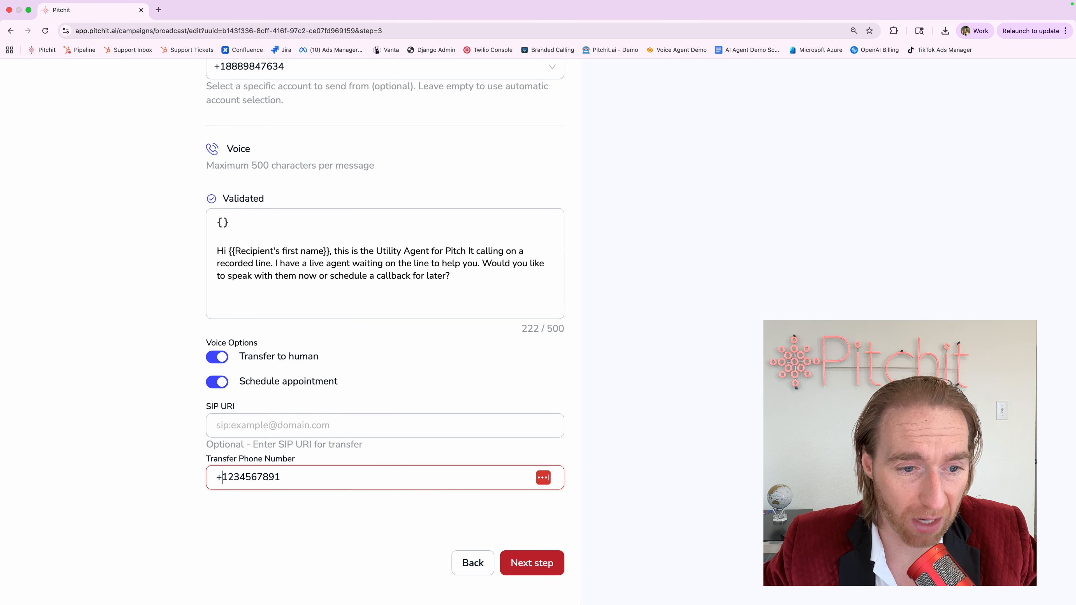
pyautogui.click(222, 514)
pyautogui.click(223, 478)
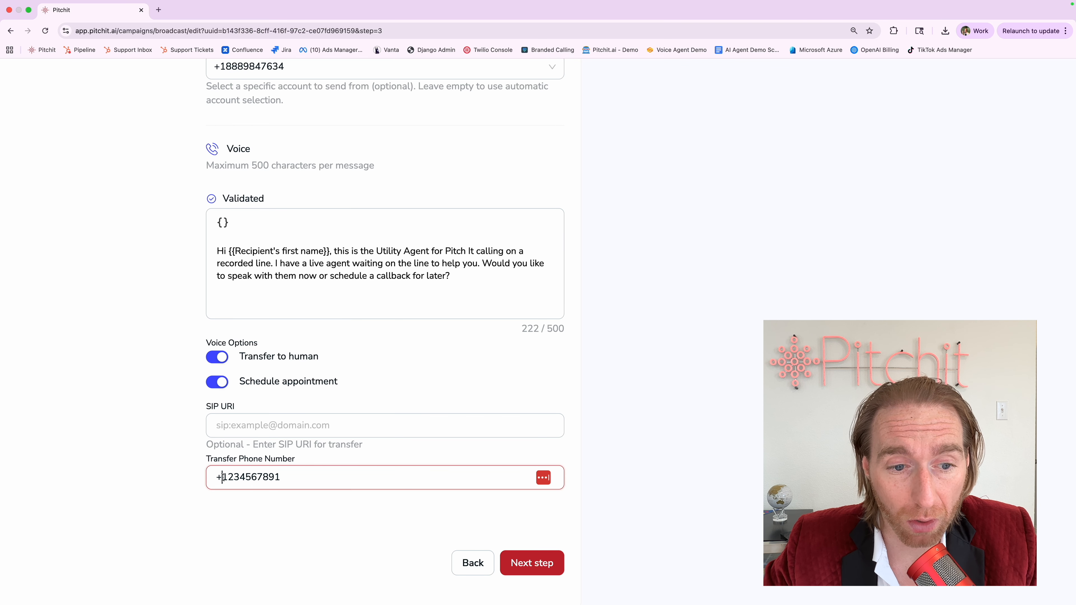
pyautogui.write('1')
pyautogui.click(222, 508)
pyautogui.click(223, 478)
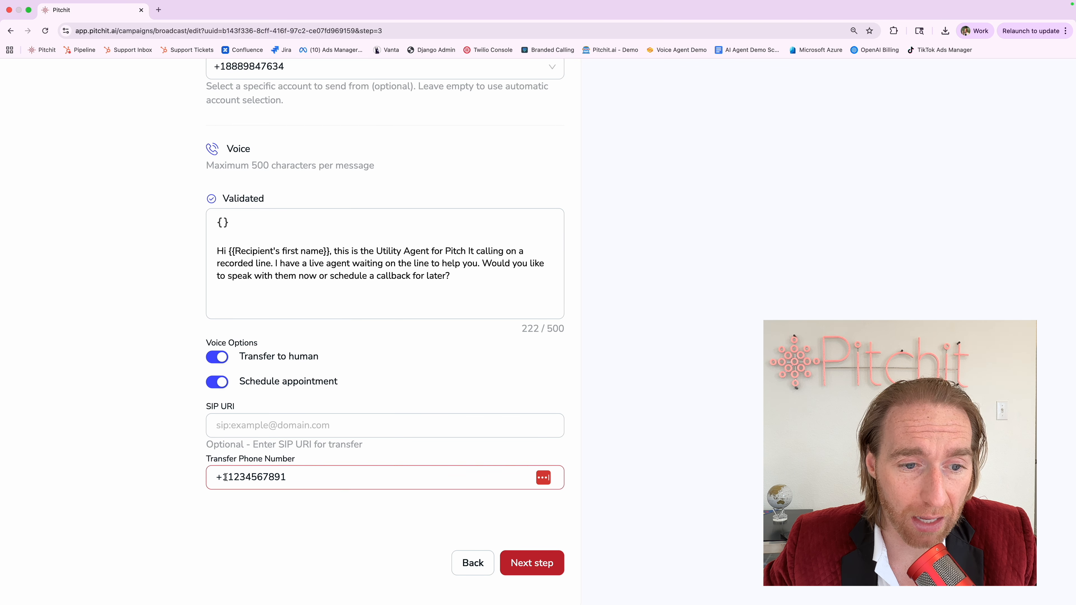
pyautogui.click(212, 434)
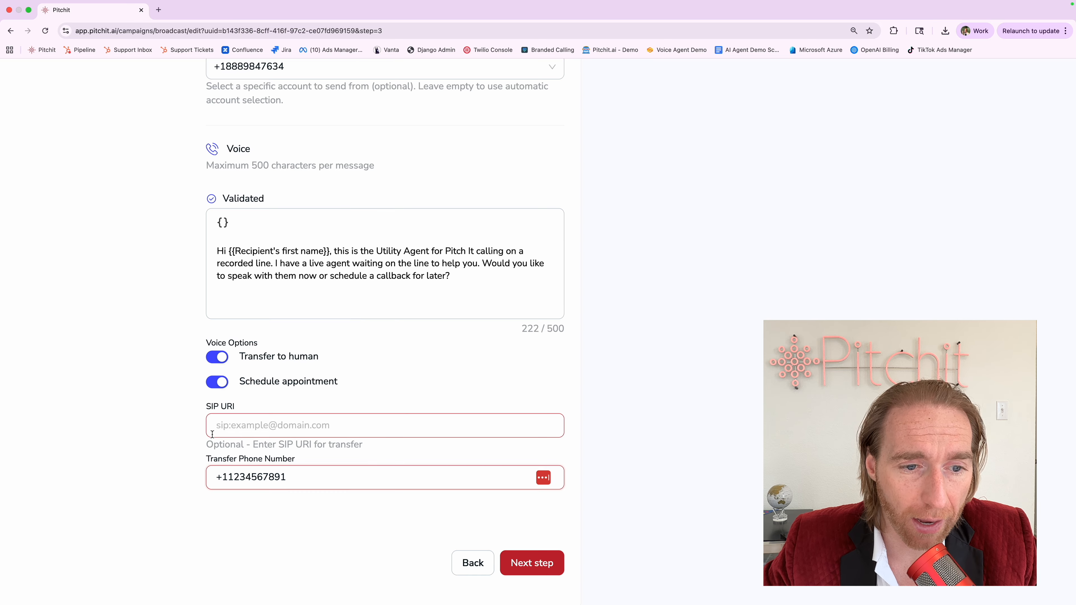
pyautogui.tripleClick(224, 475)
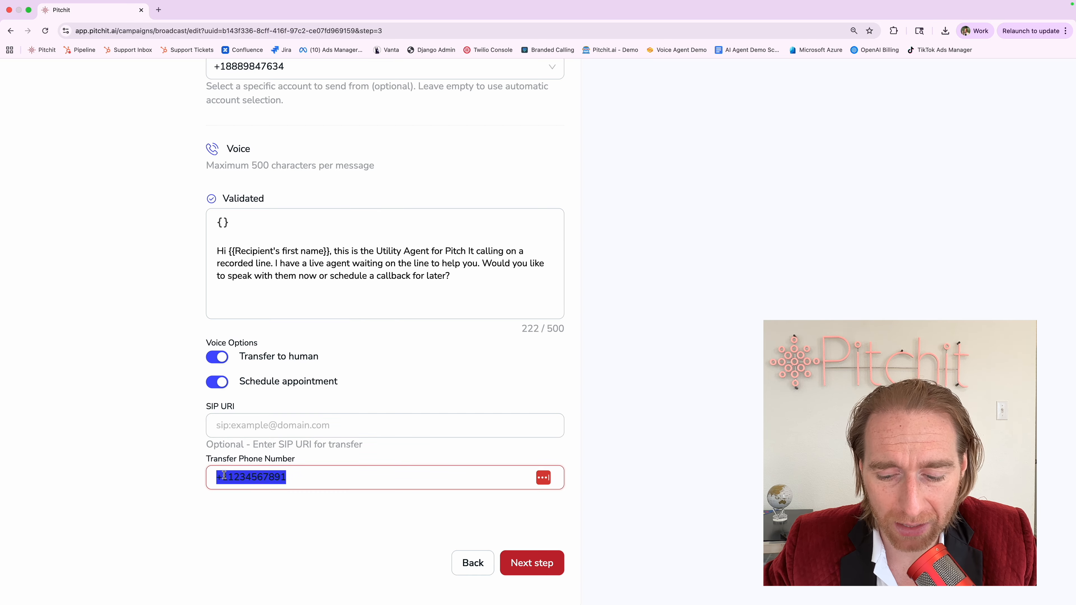
pyautogui.press('BackSpace')
# Start the optional SIP URI with "sip:" and erase it, leaving that field empty
pyautogui.click(237, 425)
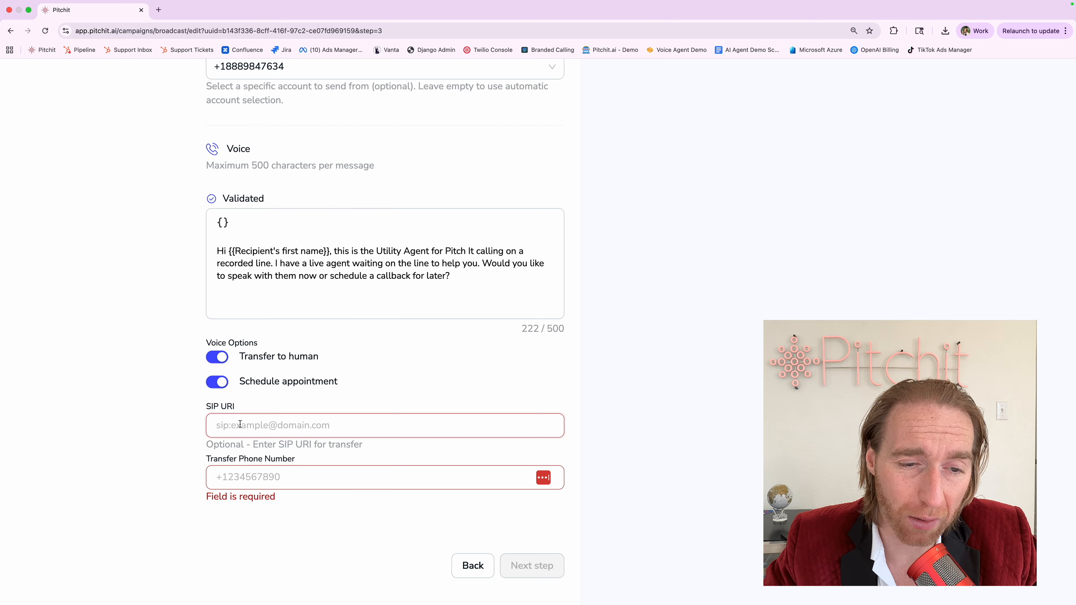
pyautogui.write('sip:')
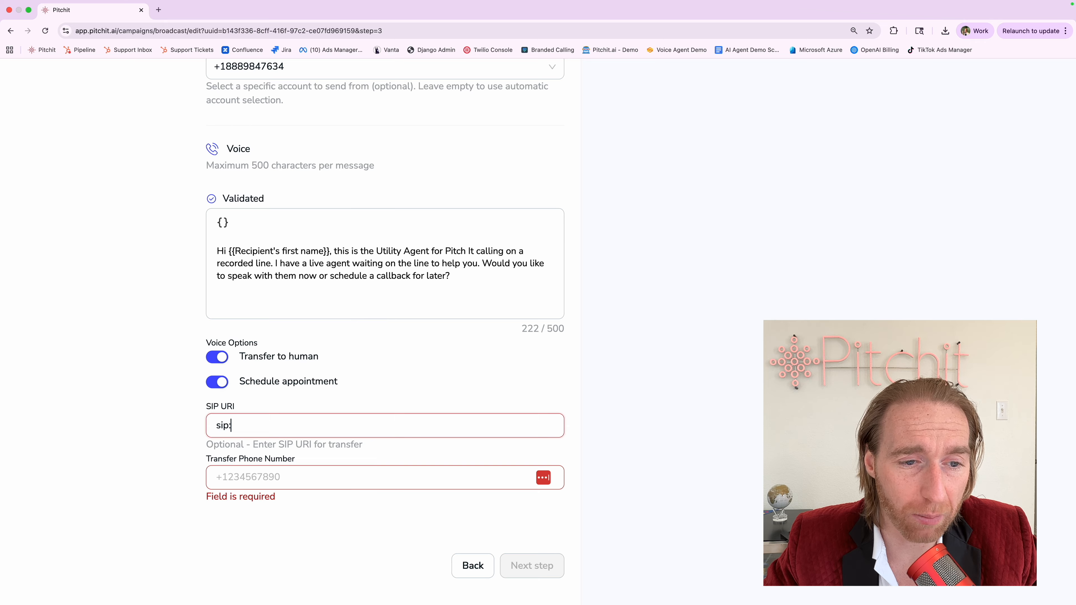
pyautogui.press('BackSpace')
pyautogui.press('BackSpace')
pyautogui.press('BackSpace')
pyautogui.press('BackSpace')
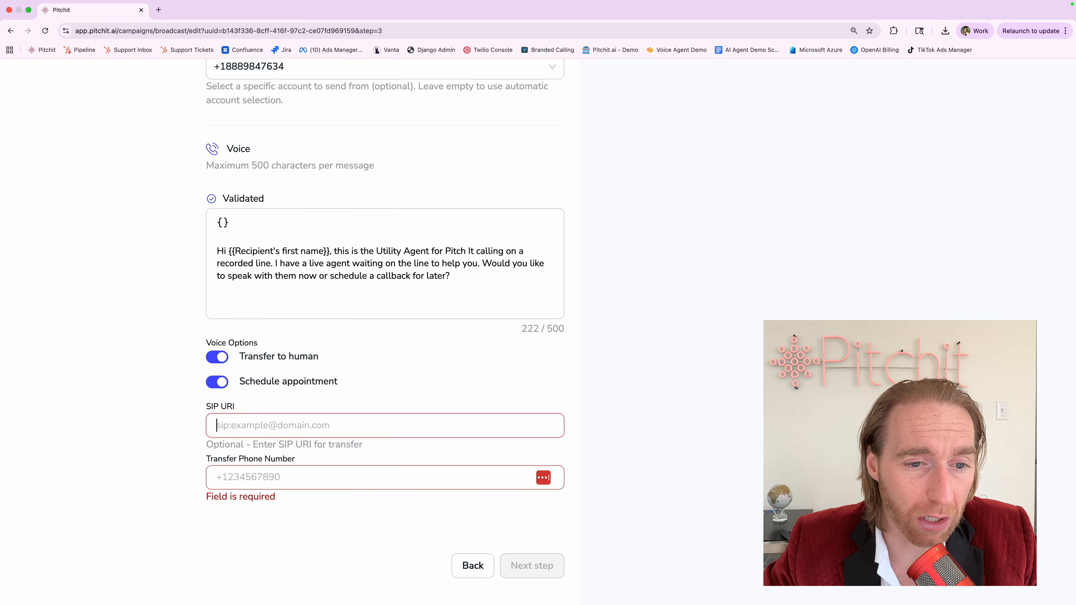
pyautogui.click(203, 437)
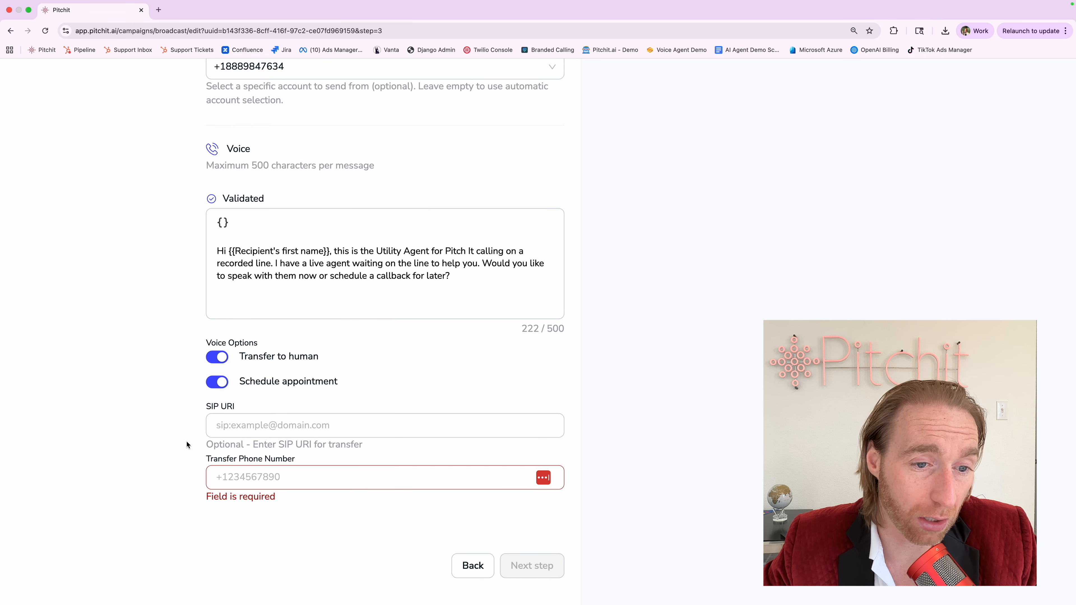
pyautogui.click(212, 436)
# Enter a placeholder Transfer Phone Number with the +1 country code and continue to the operating schedule
pyautogui.click(225, 470)
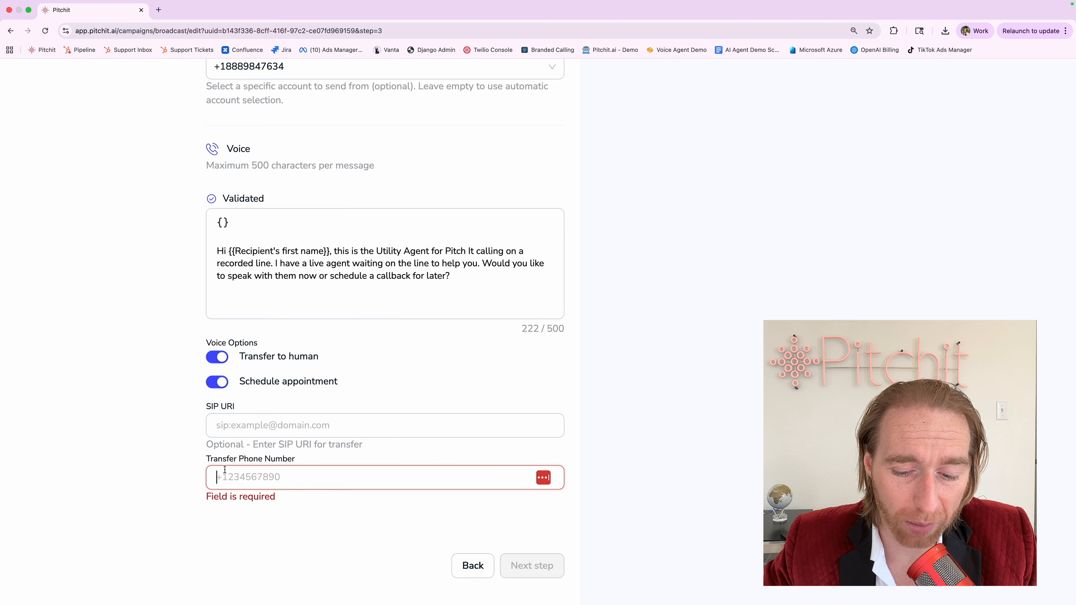
pyautogui.write('+1234')
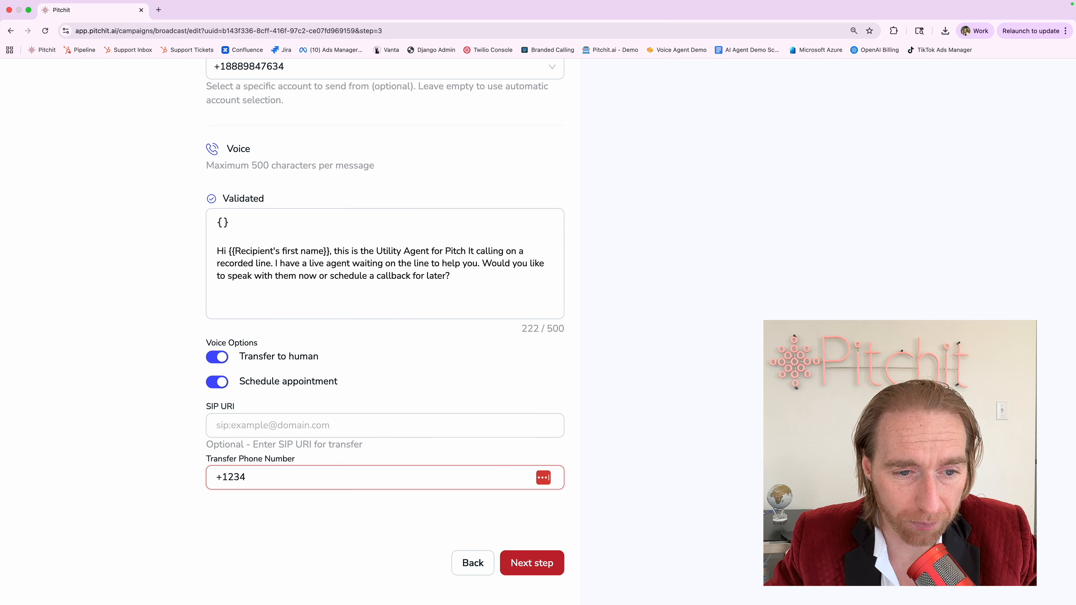
pyautogui.write('4444444')
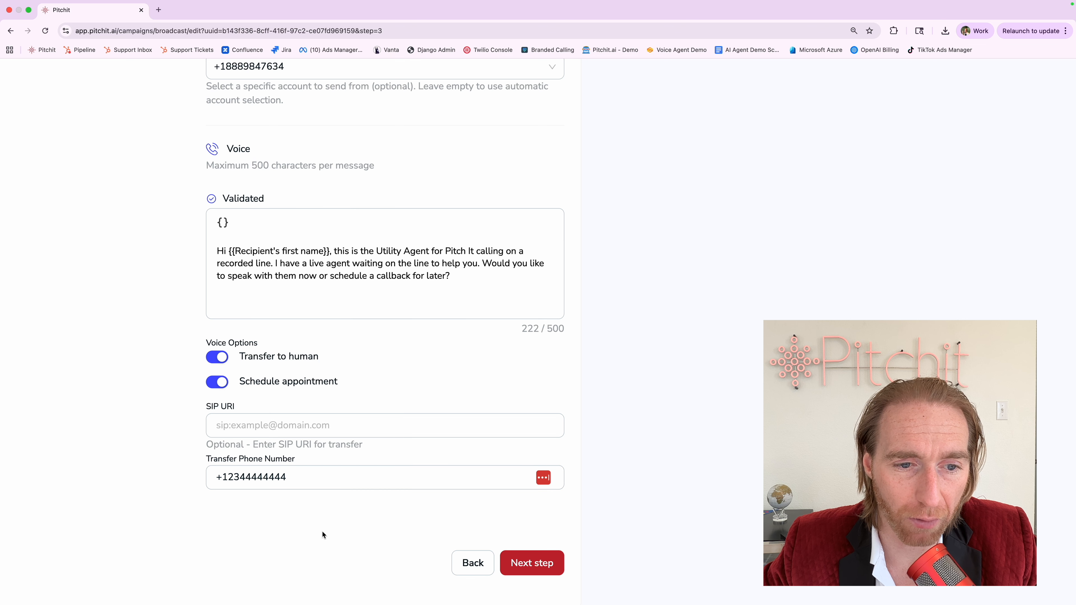
pyautogui.press('super+minus')
pyautogui.press('super+minus')
pyautogui.press('super+minus')
pyautogui.click(449, 577)
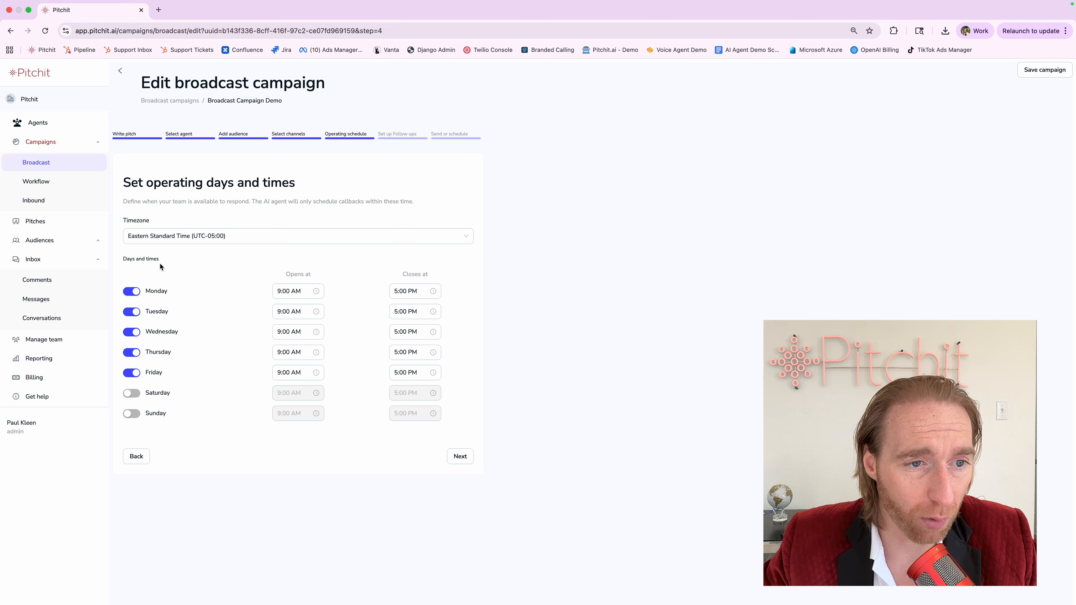
# Set the operating timezone to Central Standard Time (UTC-06:00) and enable Saturday and Sunday as operating days
pyautogui.click(160, 240)
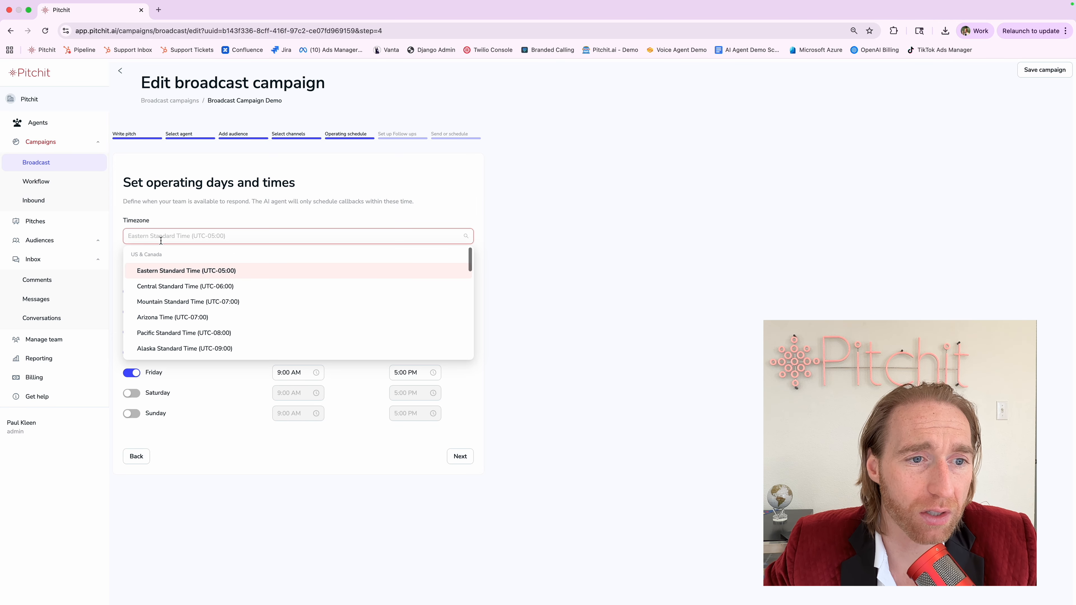
pyautogui.click(166, 284)
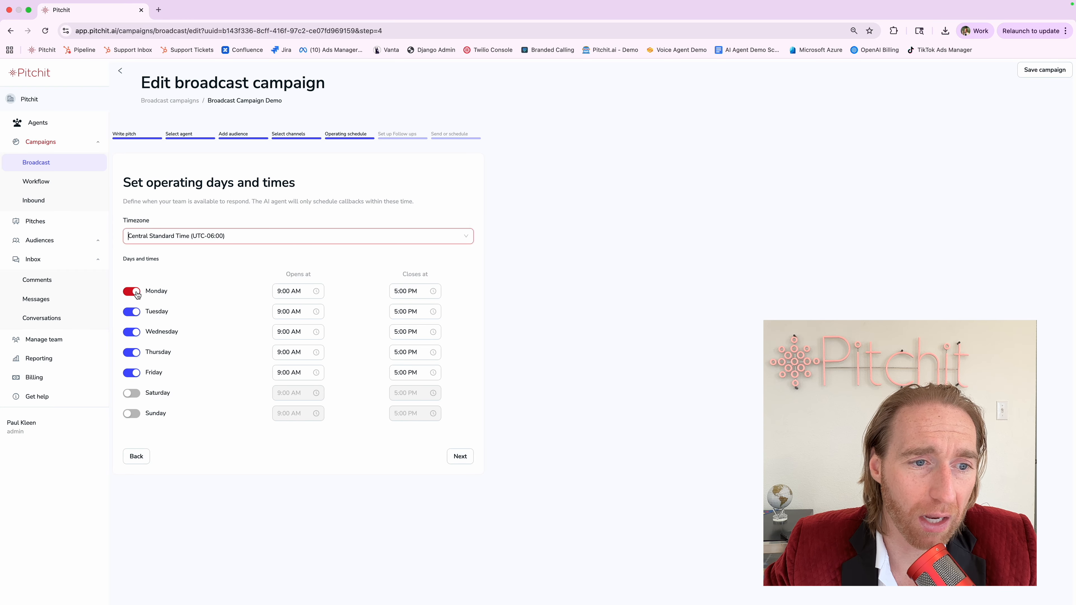
pyautogui.click(132, 394)
pyautogui.click(134, 415)
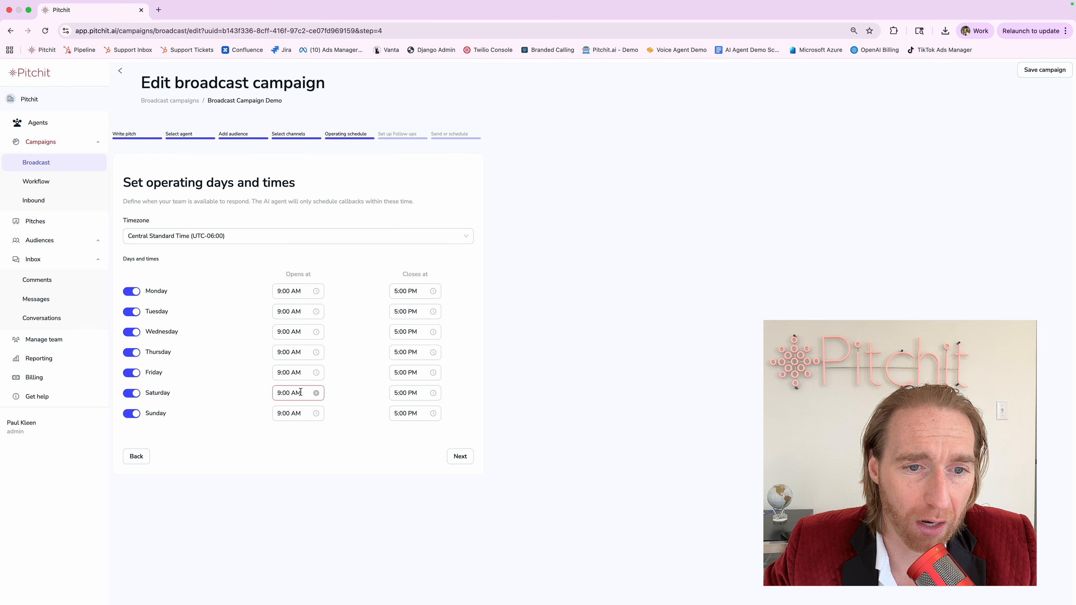
# Set Saturday's operating hours to open at 11:01 PM and close at 3:00 PM
pyautogui.click(286, 393)
pyautogui.click(286, 435)
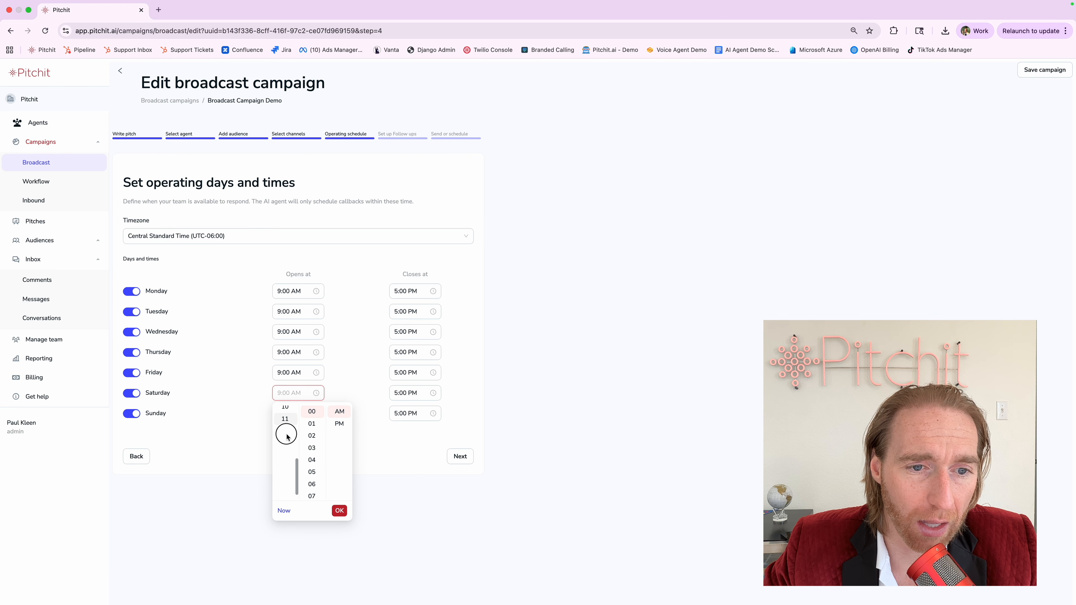
pyautogui.click(312, 425)
pyautogui.click(340, 424)
pyautogui.click(380, 425)
pyautogui.click(398, 390)
pyautogui.scroll(2, 401, 426)
pyautogui.click(401, 424)
pyautogui.click(329, 427)
# Set Sunday's operating hours to open at 11:01 AM and close at 2:00 PM
pyautogui.click(281, 414)
pyautogui.click(285, 457)
pyautogui.click(392, 420)
pyautogui.scroll(1, 402, 456)
pyautogui.scroll(1, 402, 456)
pyautogui.click(401, 432)
pyautogui.click(309, 464)
pyautogui.click(403, 413)
pyautogui.scroll(1, 400, 447)
pyautogui.click(401, 432)
pyautogui.click(360, 446)
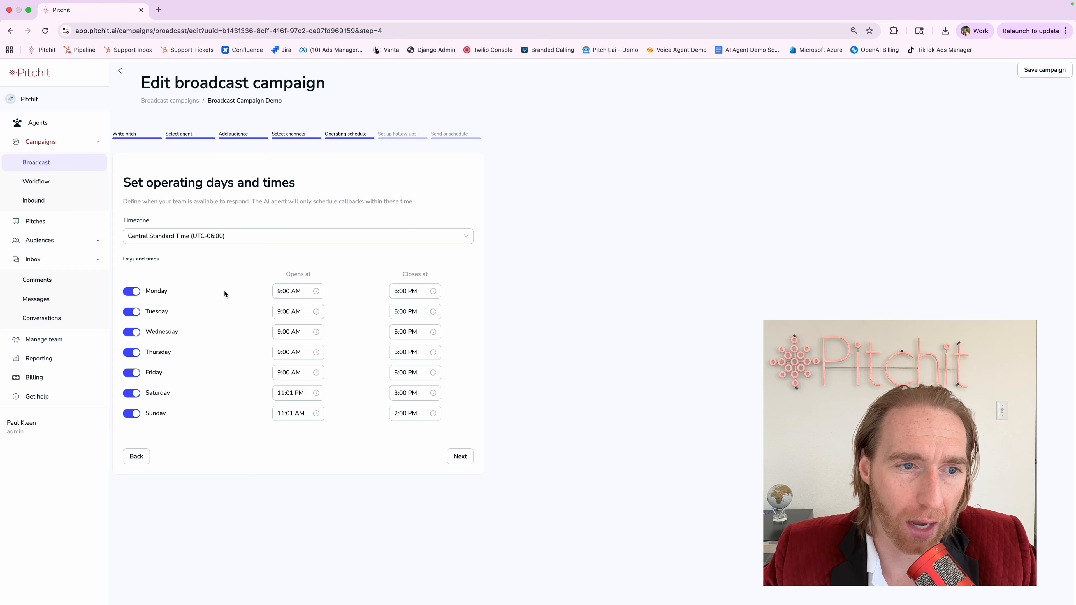
# Review the operating schedule, including Saturday's opening time, and continue to the follow-up setup
pyautogui.scroll(5, 225, 290)
pyautogui.click(327, 327)
pyautogui.click(267, 313)
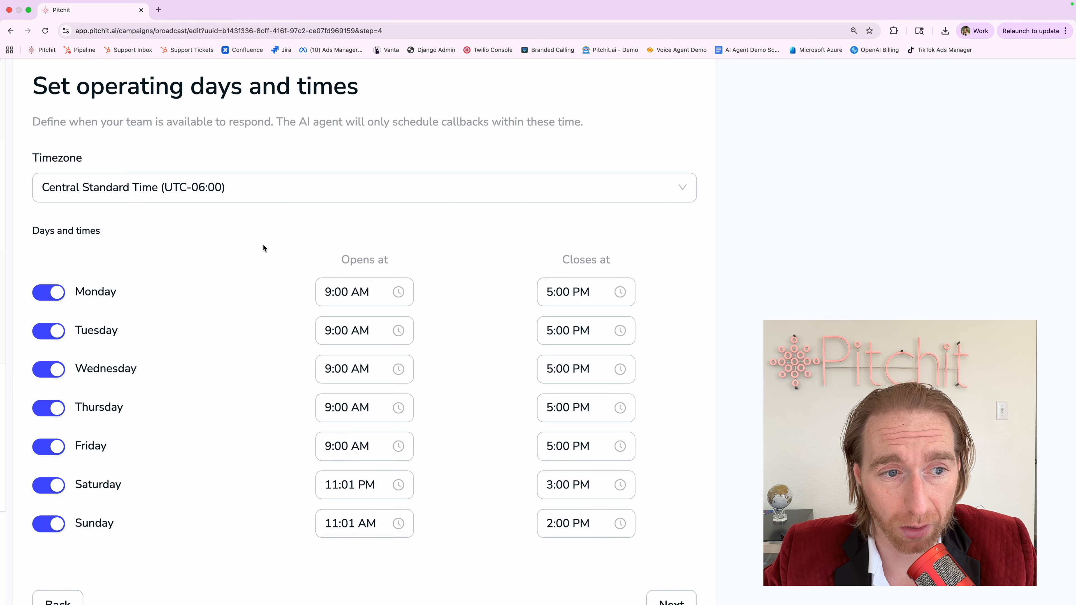
pyautogui.press('super+minus')
pyautogui.press('super+minus')
pyautogui.press('super+minus')
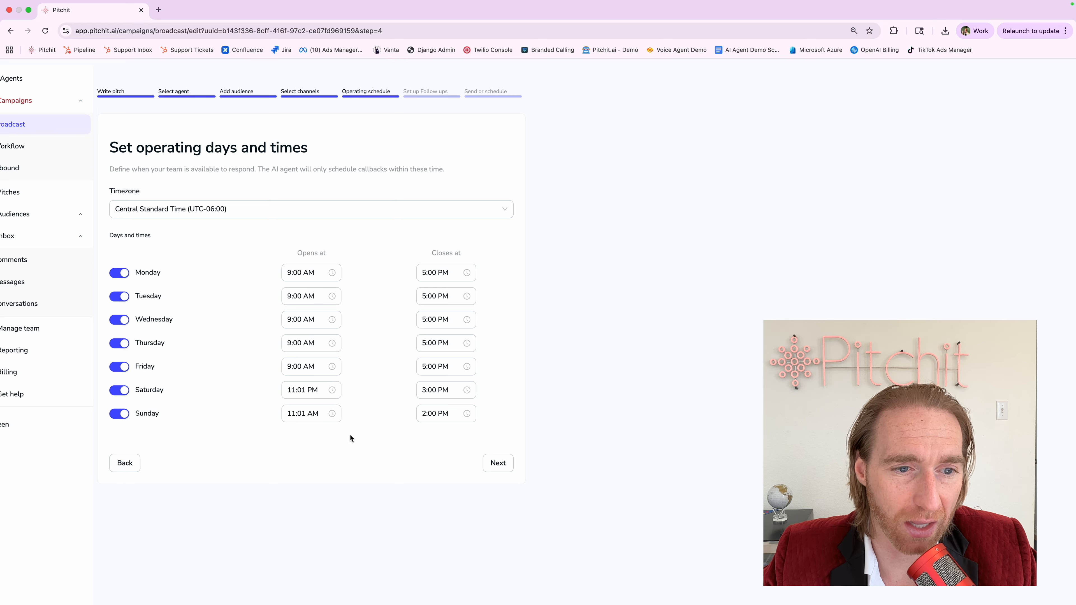
pyautogui.click(314, 390)
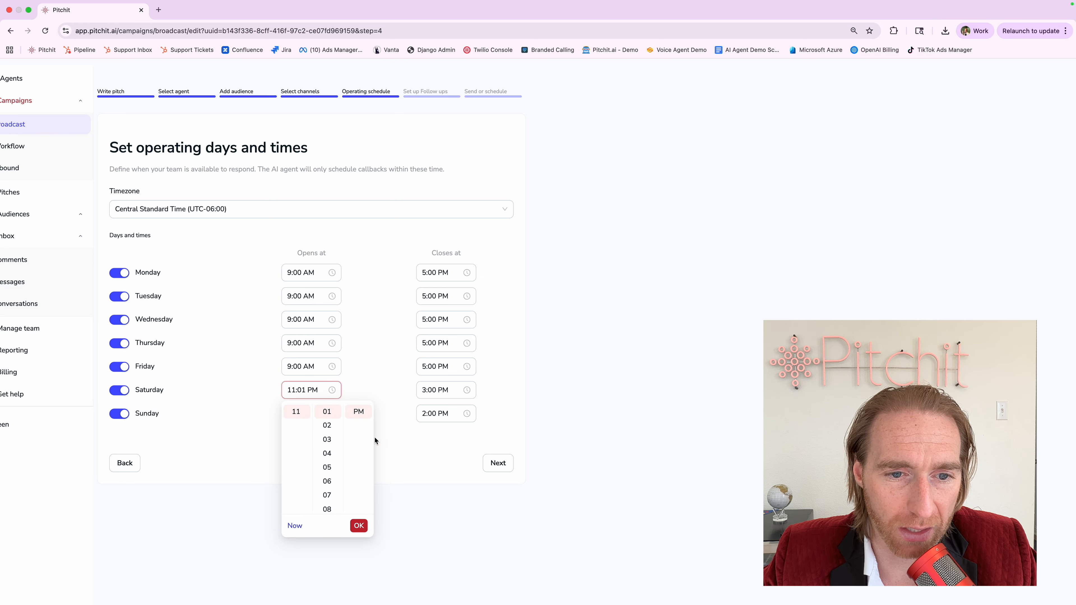
pyautogui.scroll(1, 355, 417)
pyautogui.click(357, 407)
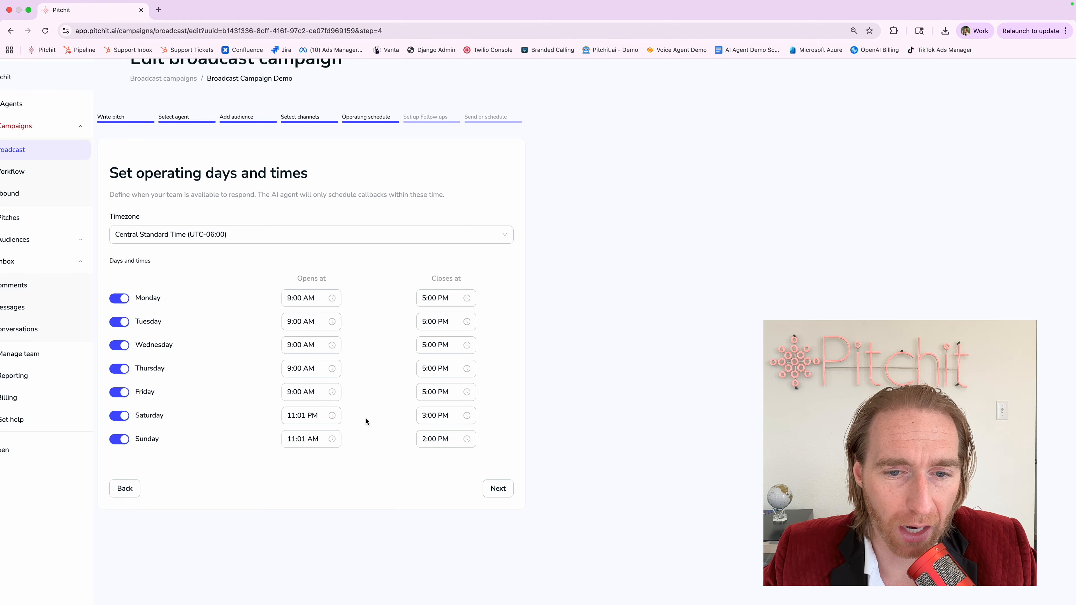
pyautogui.click(497, 490)
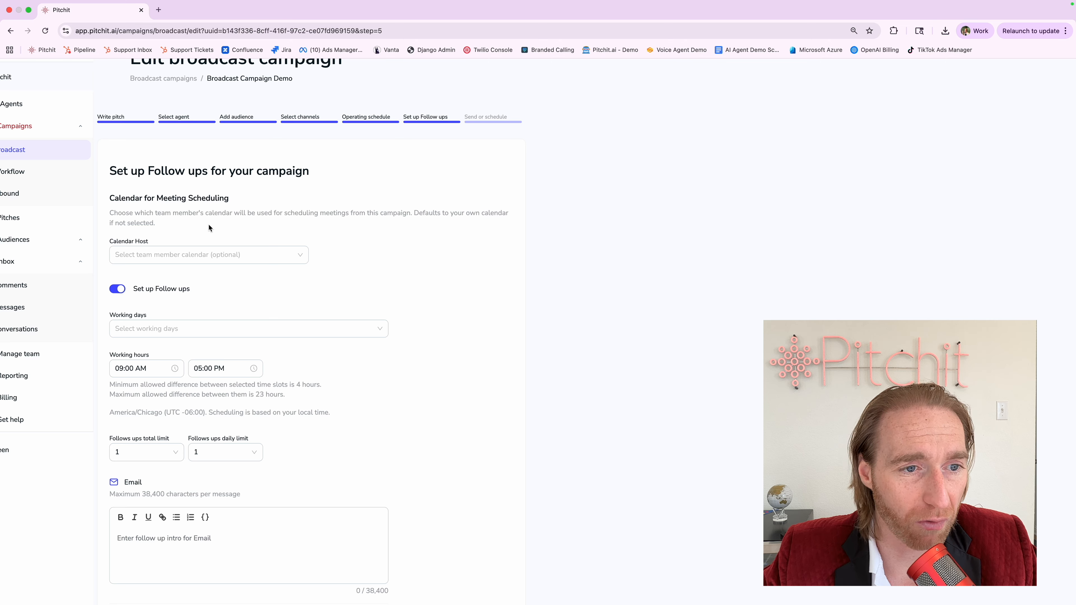
# Switch the campaign's follow-ups off and back on, and open the working days selection
pyautogui.click(116, 290)
pyautogui.click(117, 291)
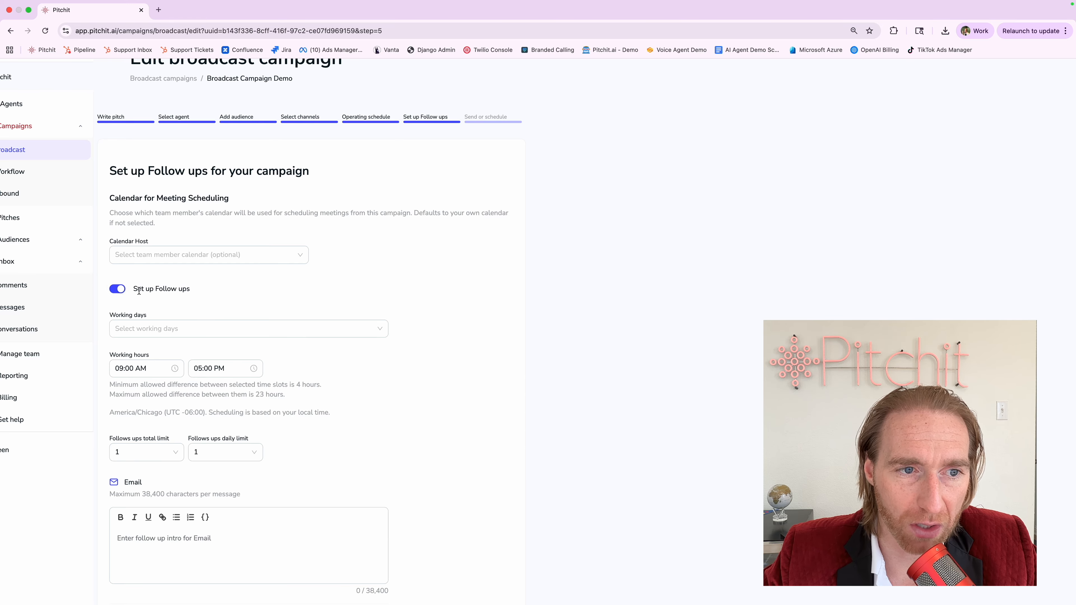
pyautogui.click(151, 329)
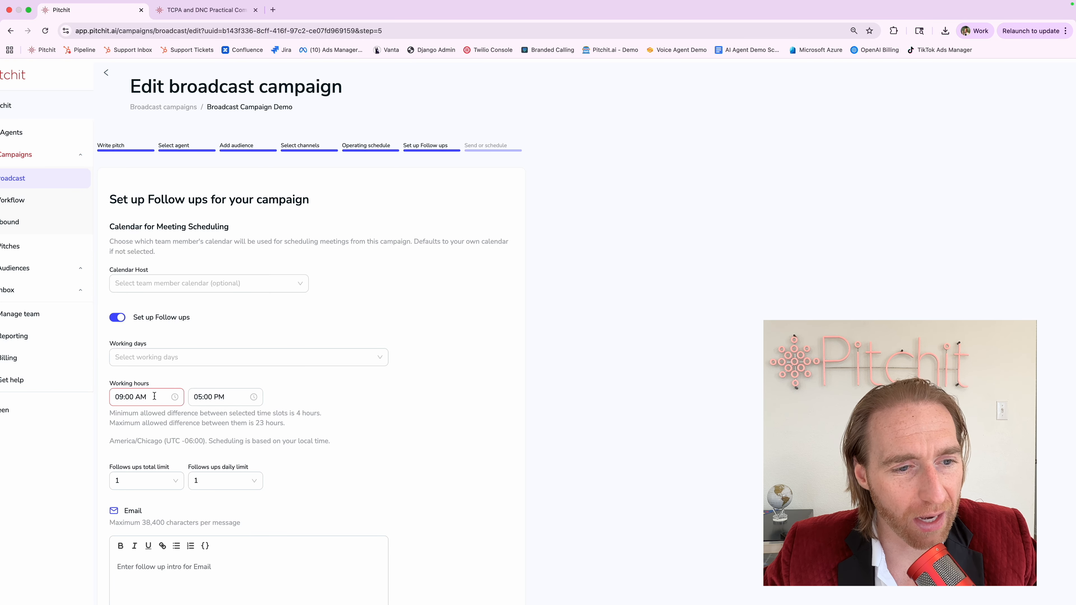
# Review the permitted solicitation hours and the time zone compliance note on the TCPA compliance page, and return to the campaign
pyautogui.click(208, 10)
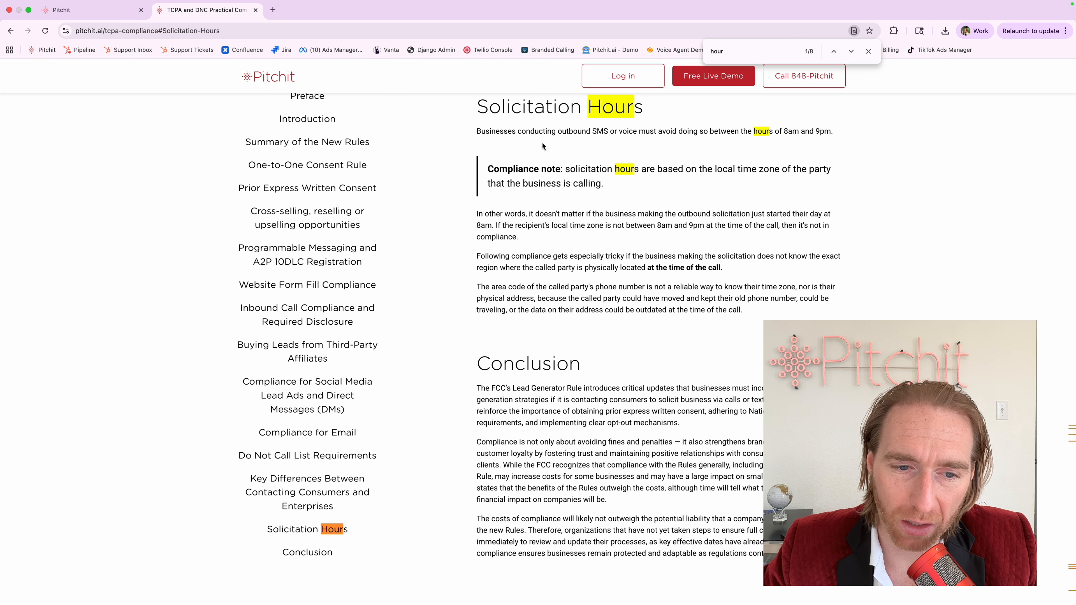
pyautogui.scroll(1, 542, 146)
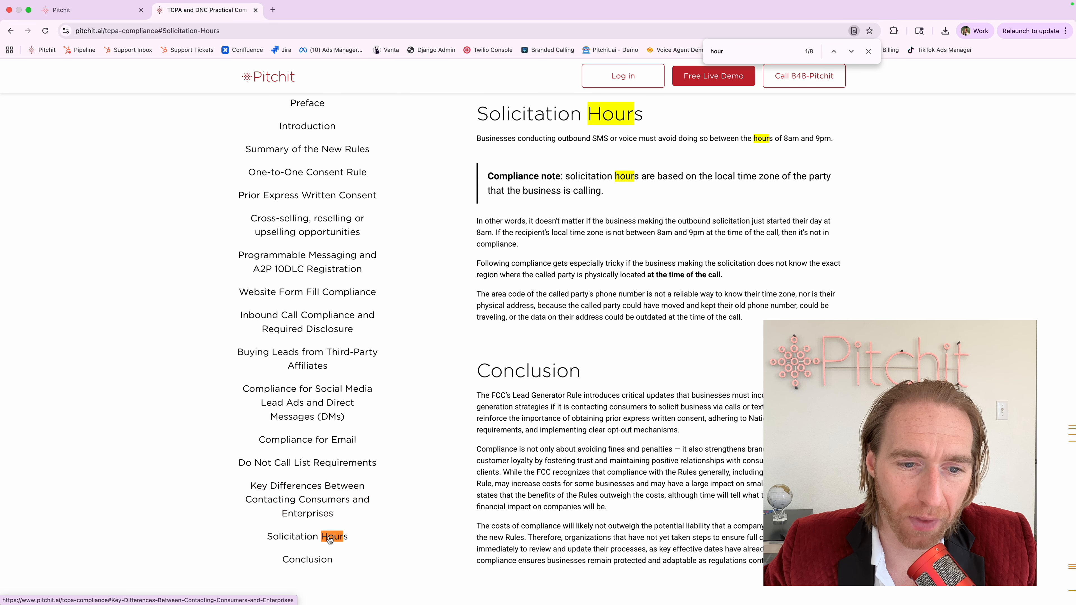
pyautogui.moveTo(783, 138); pyautogui.dragTo(831, 137)
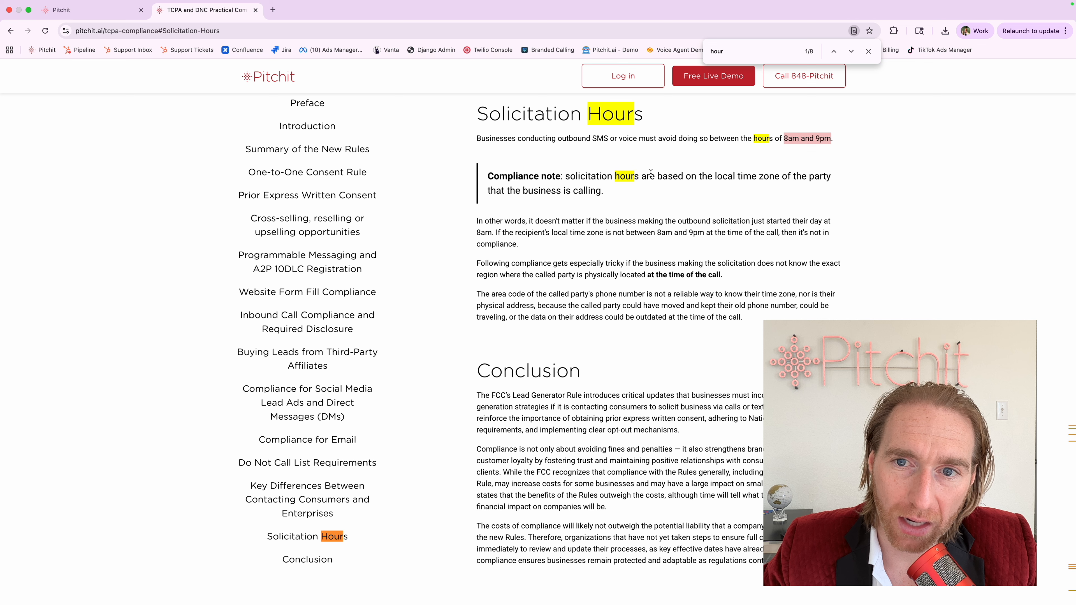
pyautogui.moveTo(641, 176); pyautogui.dragTo(600, 189)
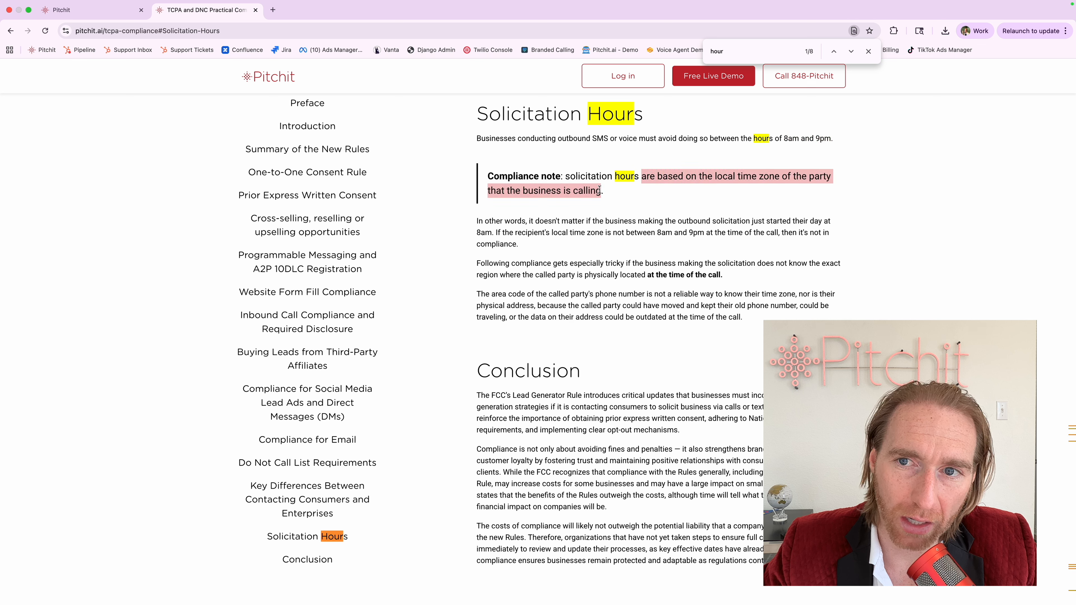
pyautogui.click(599, 190)
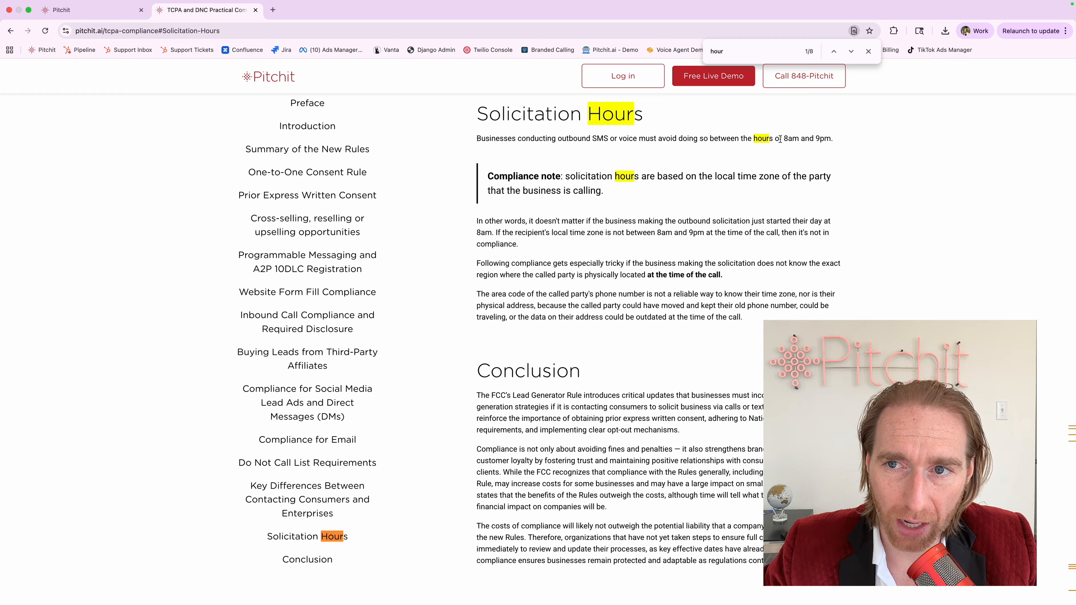
pyautogui.click(868, 51)
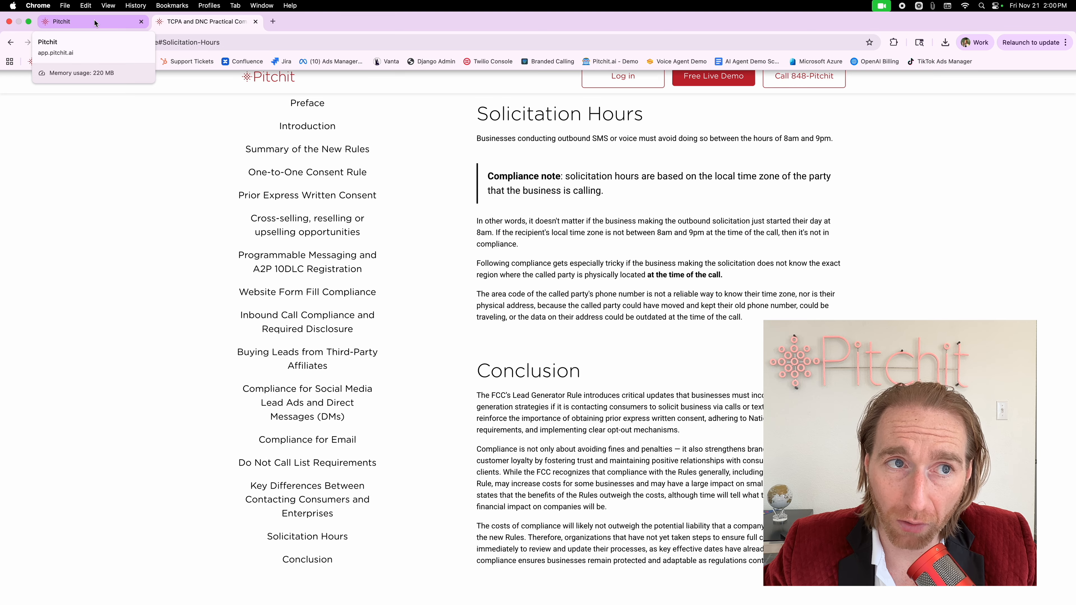
pyautogui.click(95, 22)
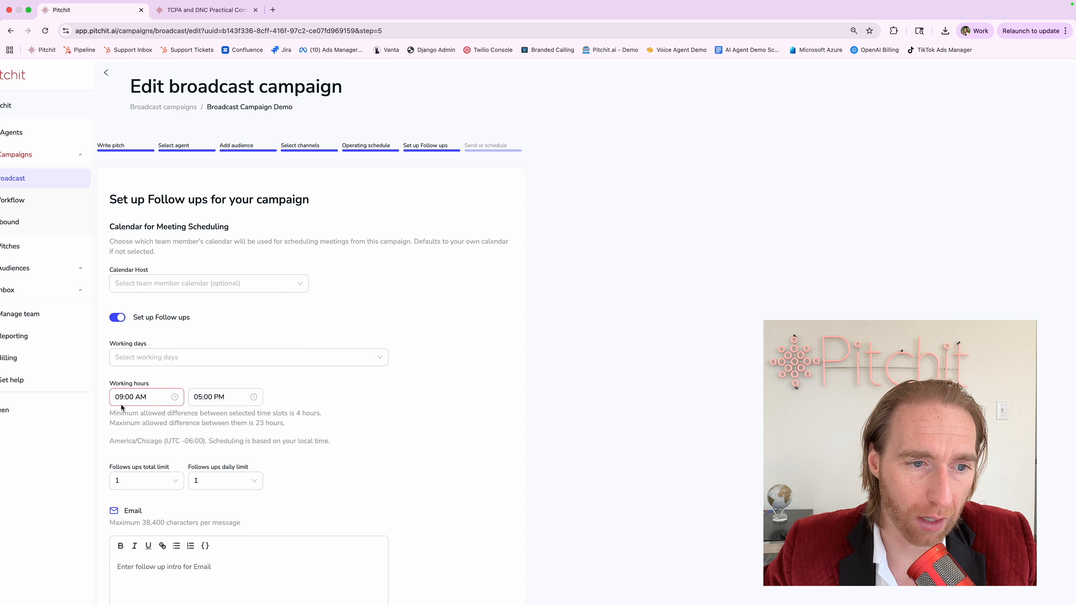
pyautogui.click(206, 10)
pyautogui.moveTo(780, 138); pyautogui.dragTo(831, 138)
pyautogui.click(435, 154)
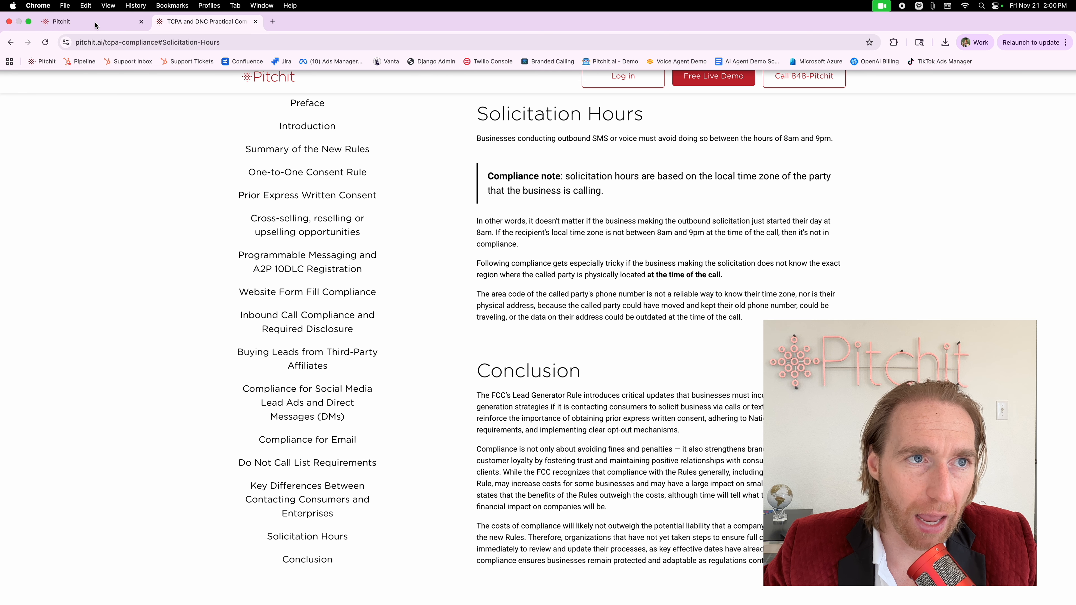
pyautogui.click(91, 10)
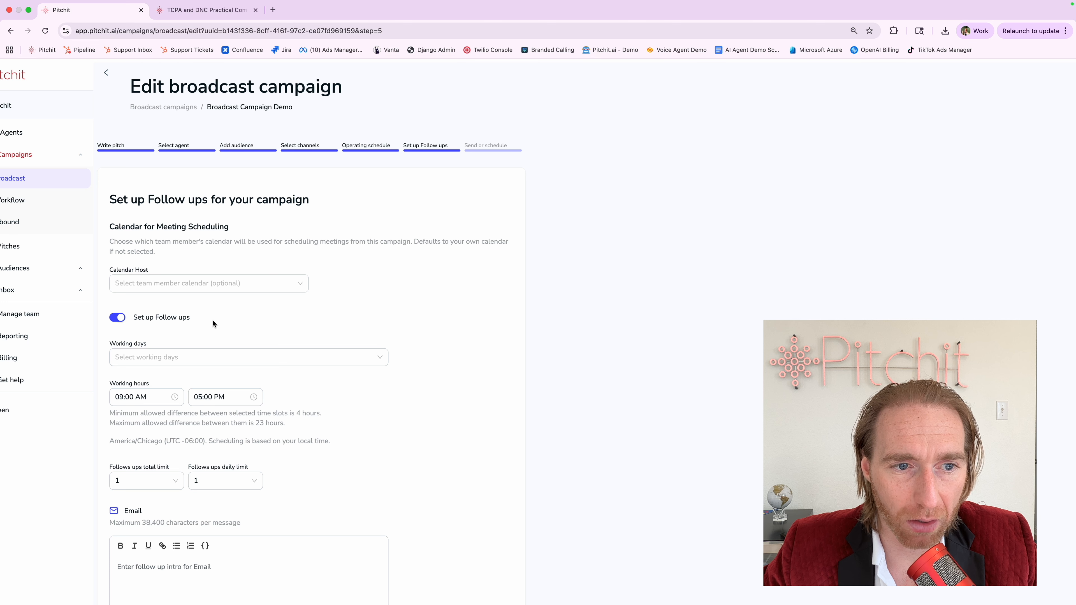
# Select all seven days, Monday through Sunday, as the working days for the campaign's follow-ups
pyautogui.click(153, 367)
pyautogui.click(124, 396)
pyautogui.click(124, 414)
pyautogui.click(123, 434)
pyautogui.click(123, 451)
pyautogui.click(122, 468)
pyautogui.click(123, 487)
pyautogui.click(122, 378)
pyautogui.click(471, 423)
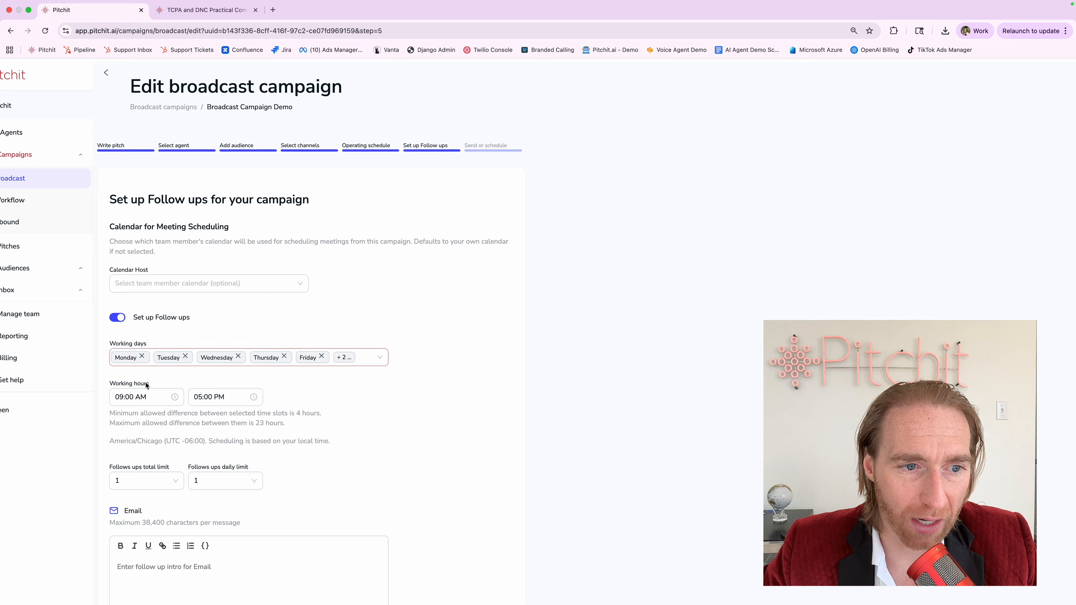
# Set the start of the follow-up working hours to 12:00 PM
pyautogui.click(116, 397)
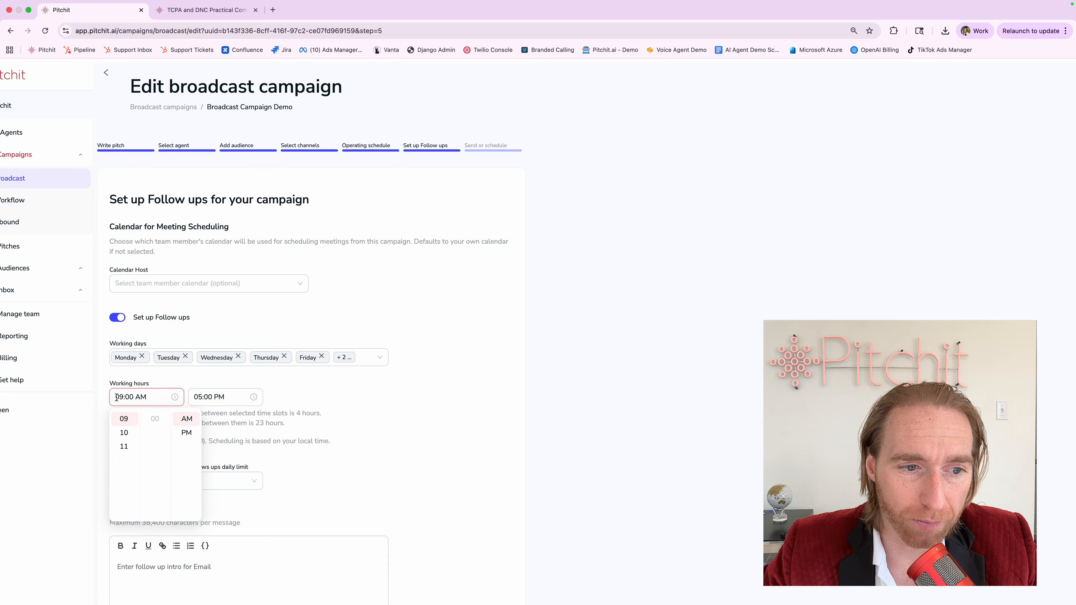
pyautogui.click(124, 446)
pyautogui.click(185, 433)
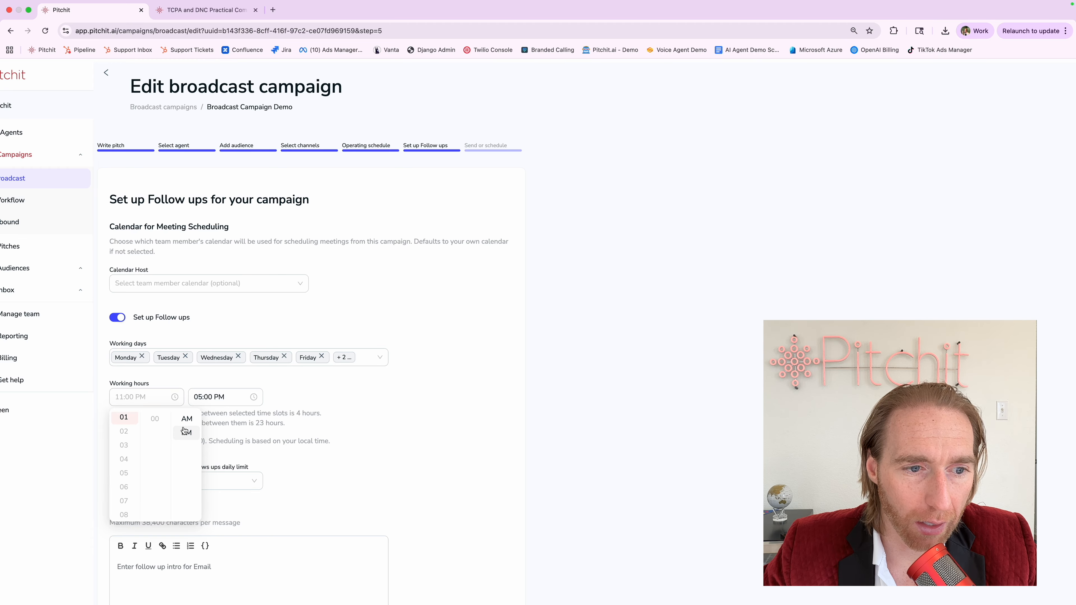
pyautogui.scroll(1, 125, 425)
pyautogui.scroll(2, 125, 425)
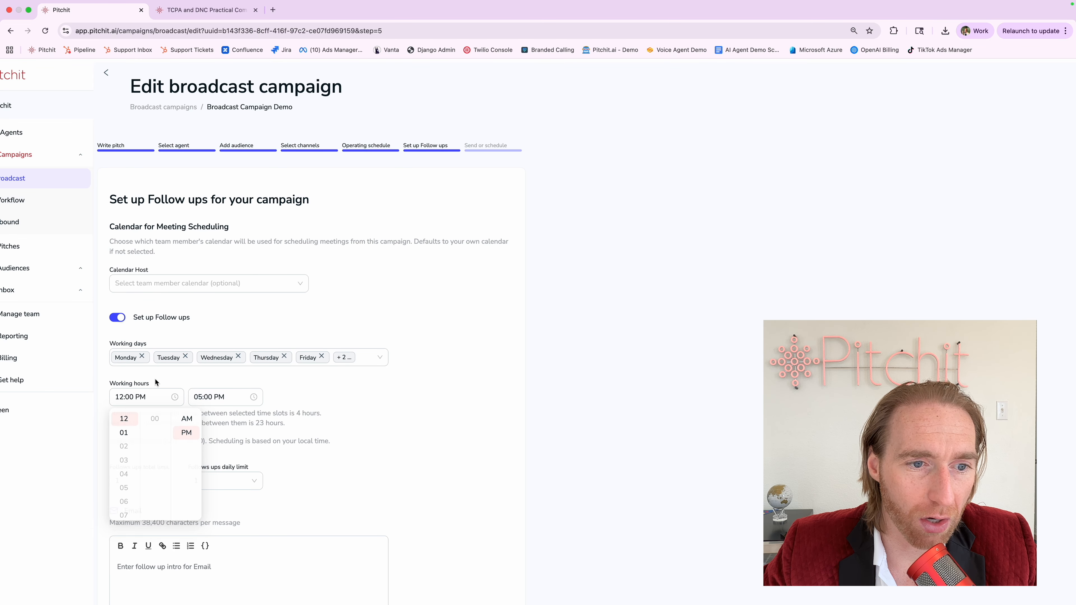
pyautogui.click(125, 421)
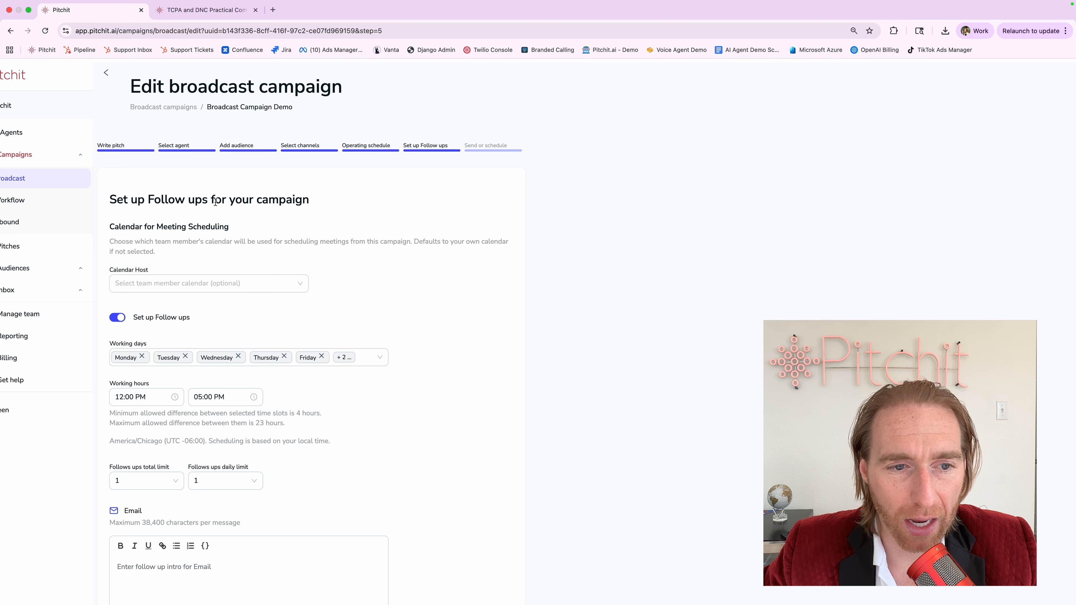
# Compare the Operating schedule and Set up Follow ups stages in the campaign's setup sequence
pyautogui.click(354, 143)
pyautogui.moveTo(353, 143); pyautogui.dragTo(460, 144)
pyautogui.click(461, 145)
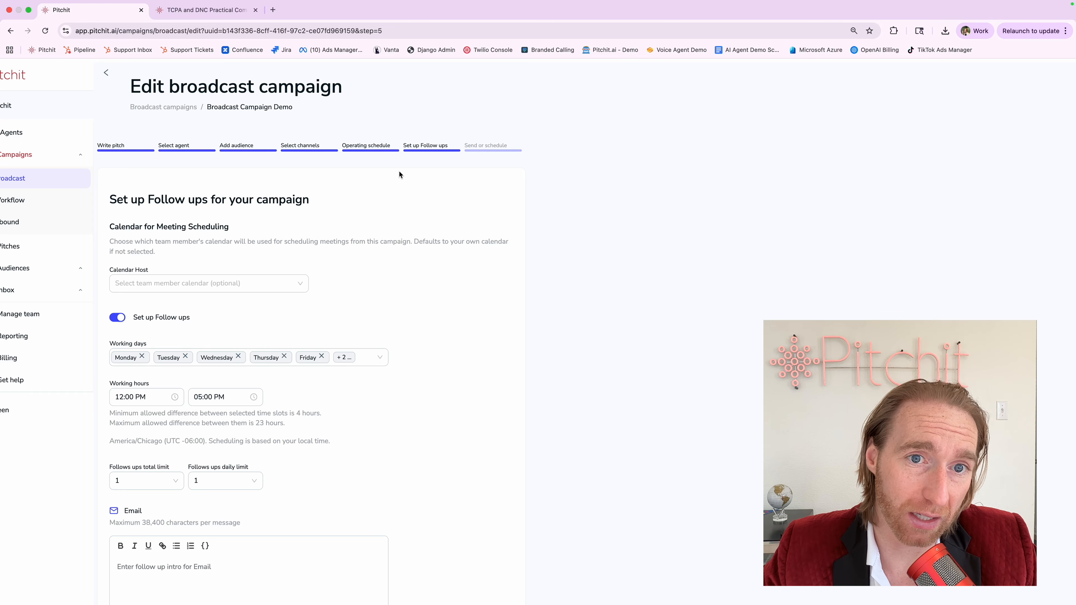
pyautogui.moveTo(403, 146); pyautogui.dragTo(441, 146)
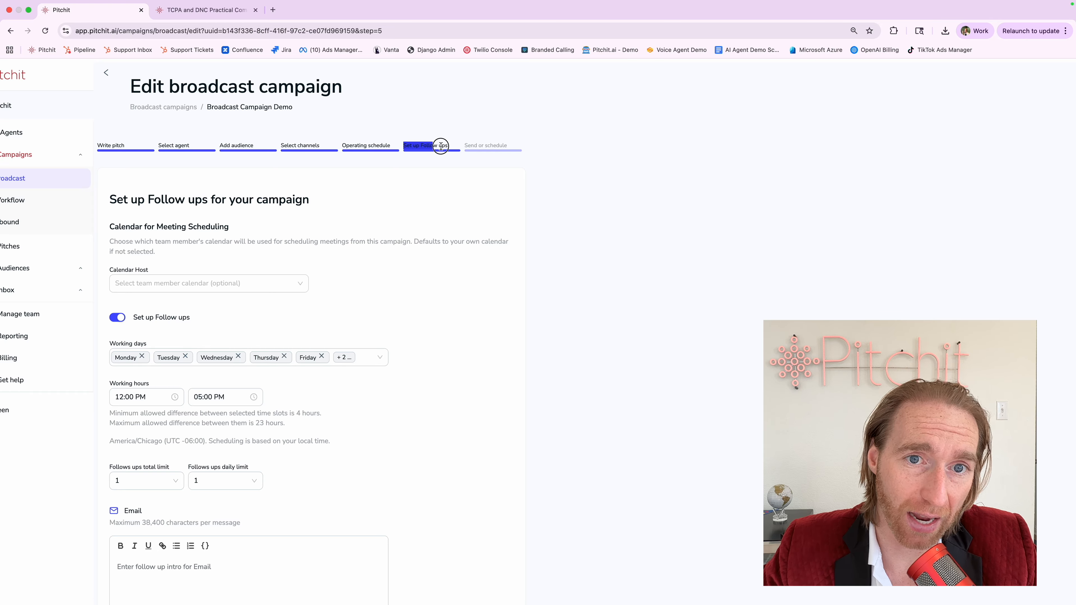
pyautogui.click(379, 201)
# Set the total limit of follow-ups for the campaign to 5
pyautogui.scroll(-5, 174, 345)
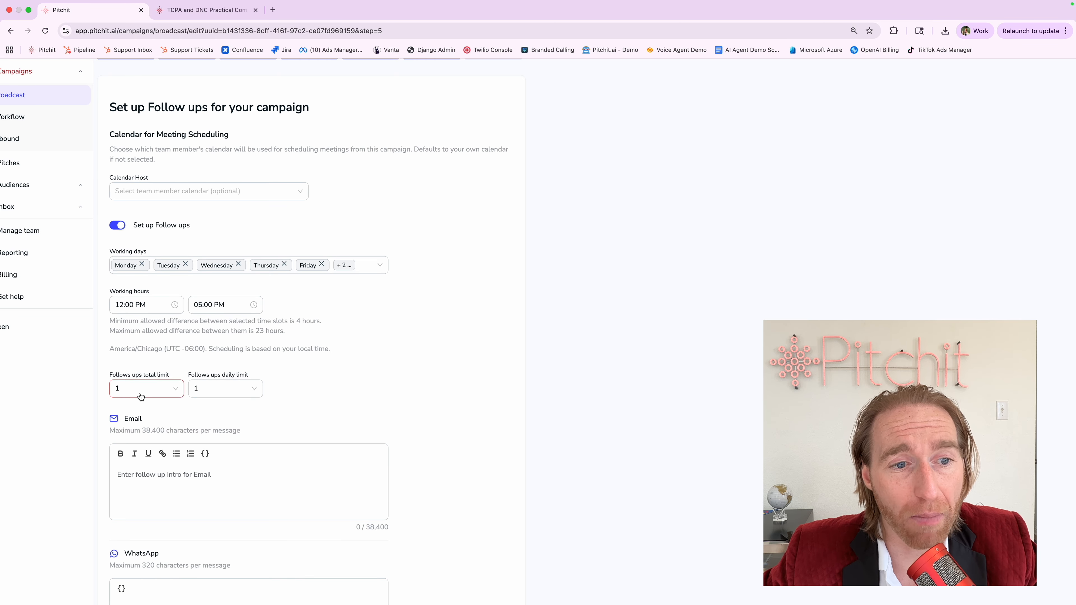
pyautogui.scroll(3, 140, 396)
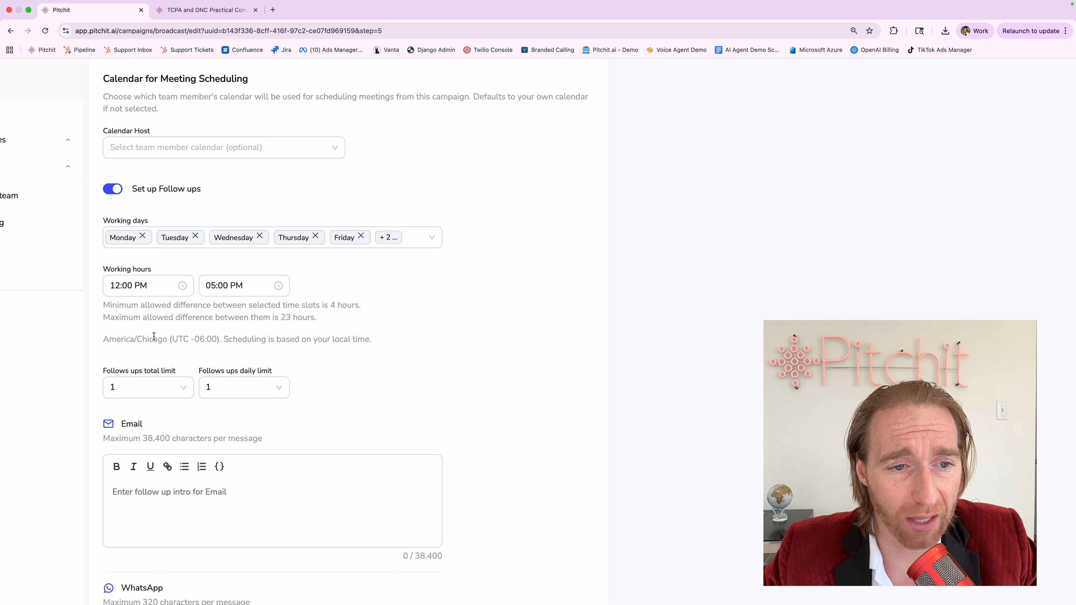
pyautogui.click(167, 388)
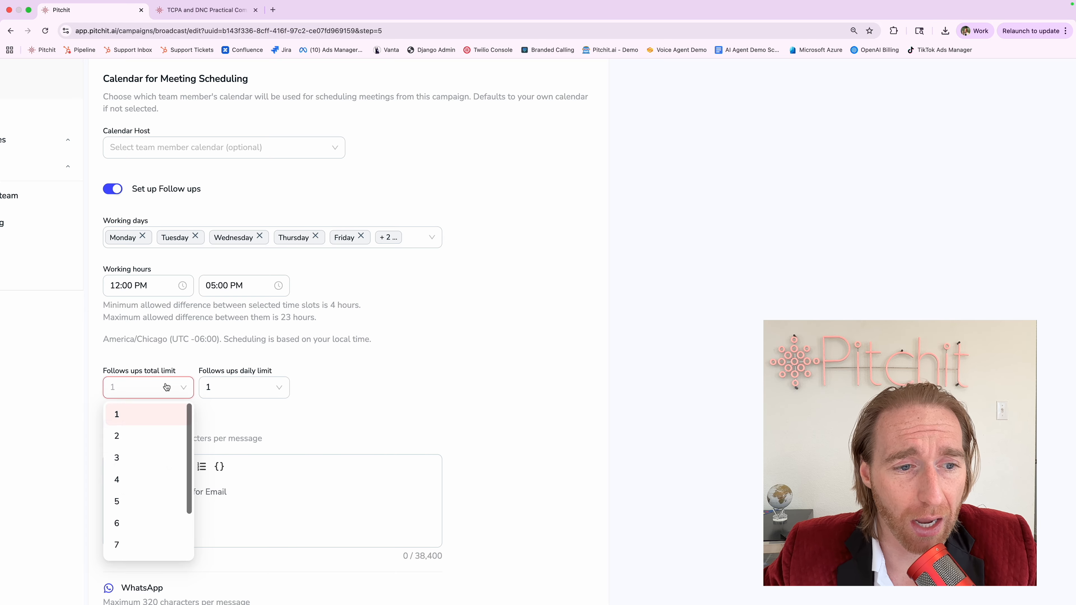
pyautogui.click(138, 504)
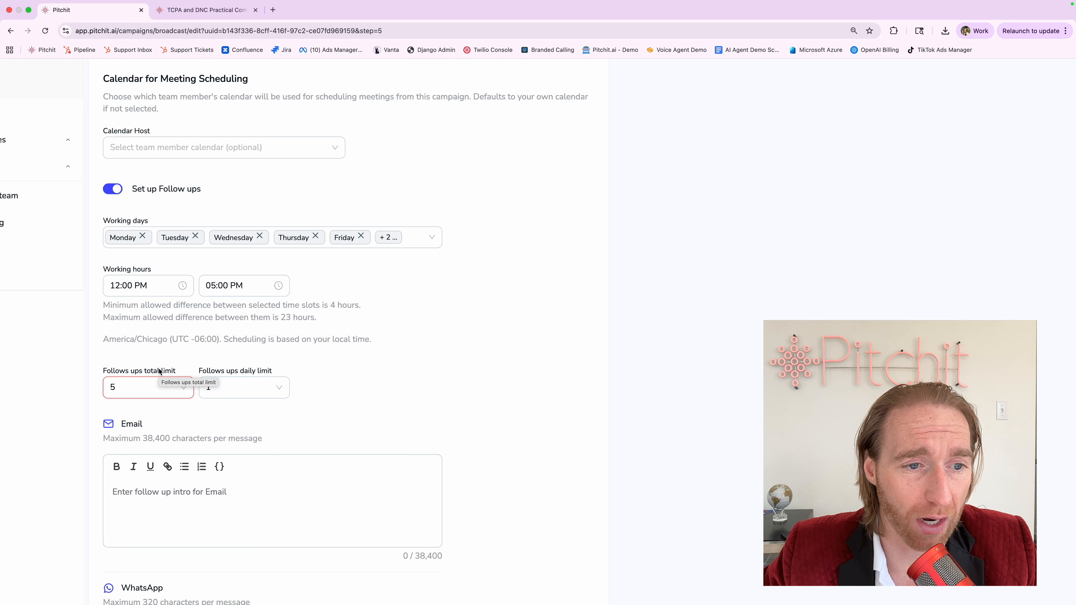
pyautogui.moveTo(101, 372); pyautogui.dragTo(182, 369)
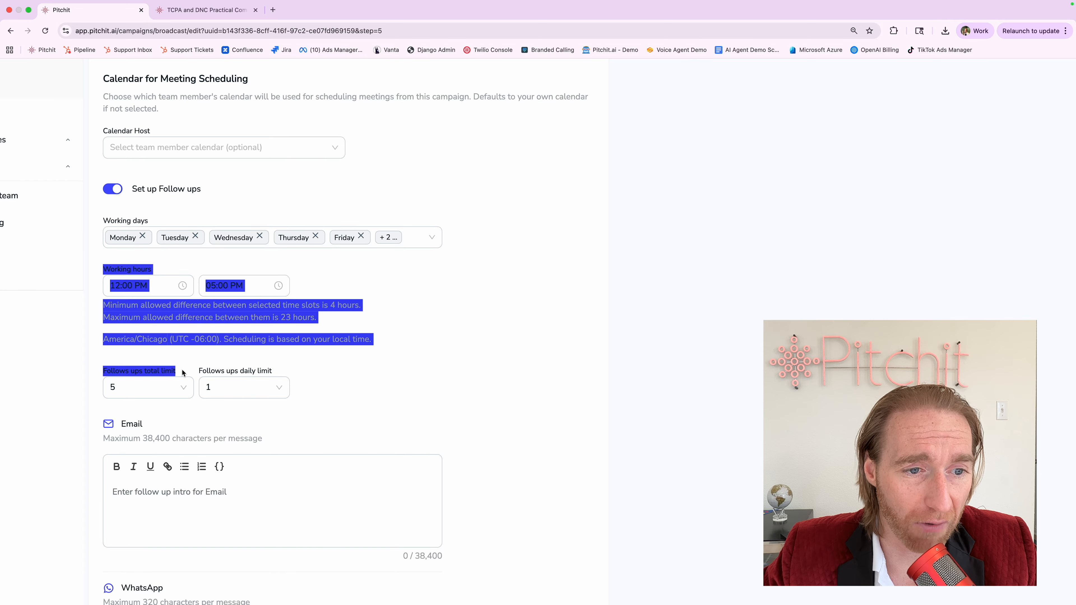
pyautogui.click(182, 369)
pyautogui.click(159, 361)
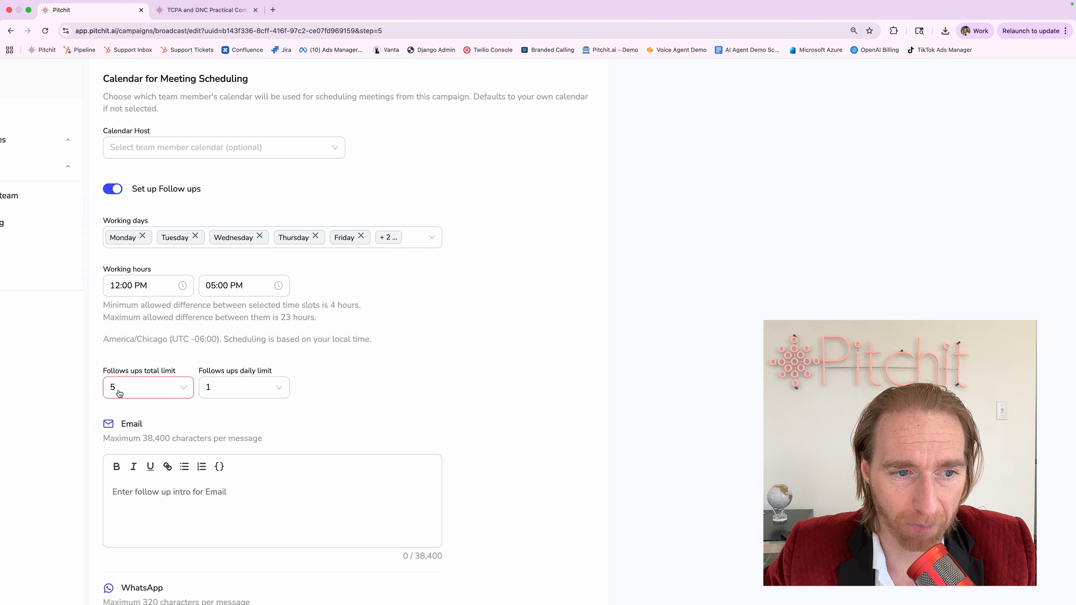
pyautogui.tripleClick(115, 371)
pyautogui.click(115, 371)
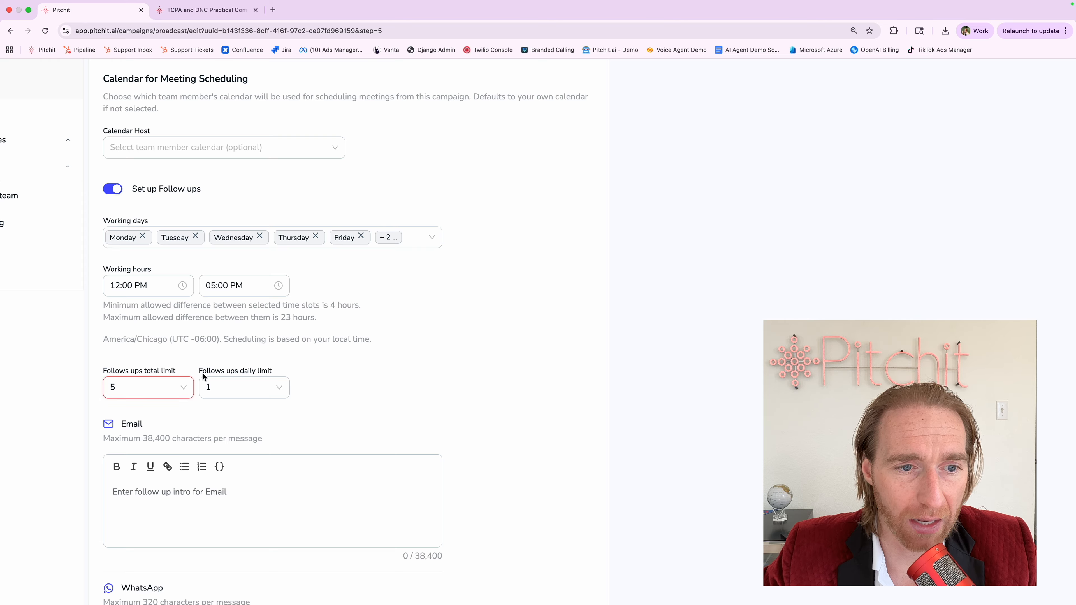
# Set the daily limit of follow-ups for the campaign to 2
pyautogui.moveTo(197, 371); pyautogui.dragTo(300, 369)
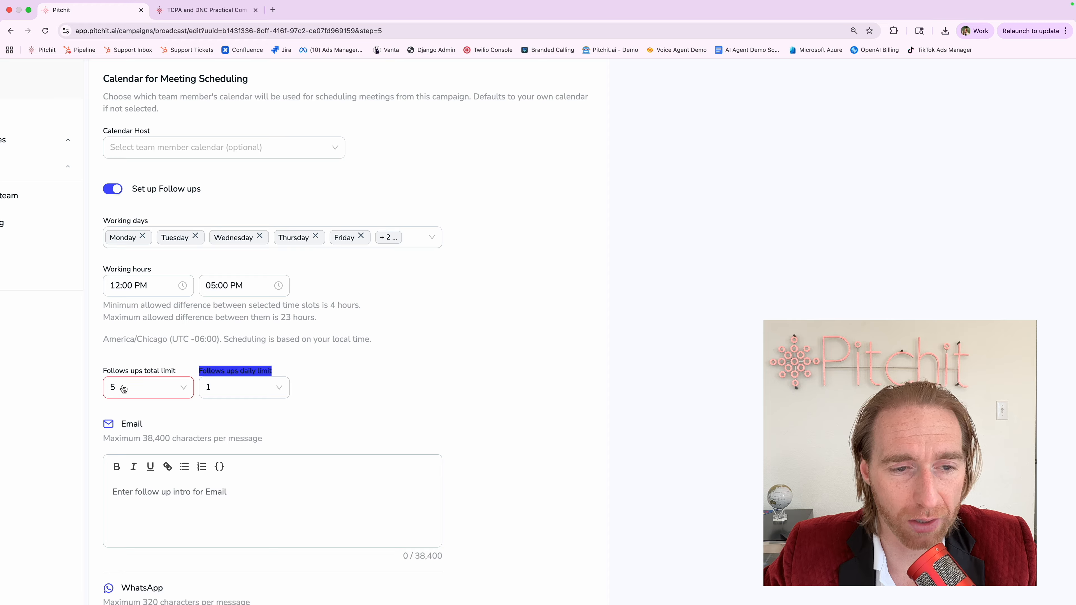
pyautogui.click(198, 406)
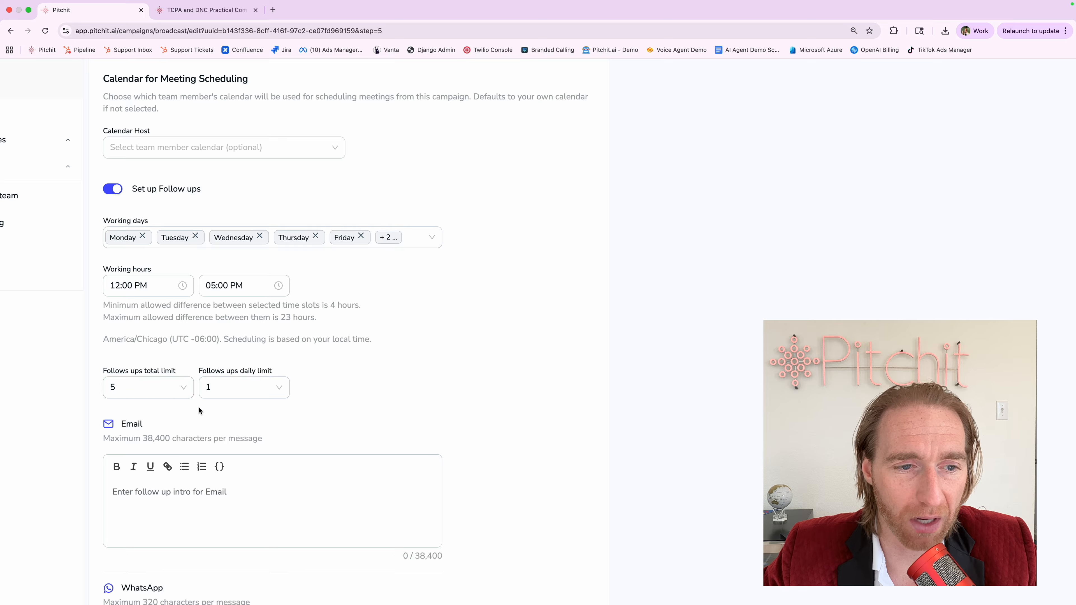
pyautogui.click(208, 387)
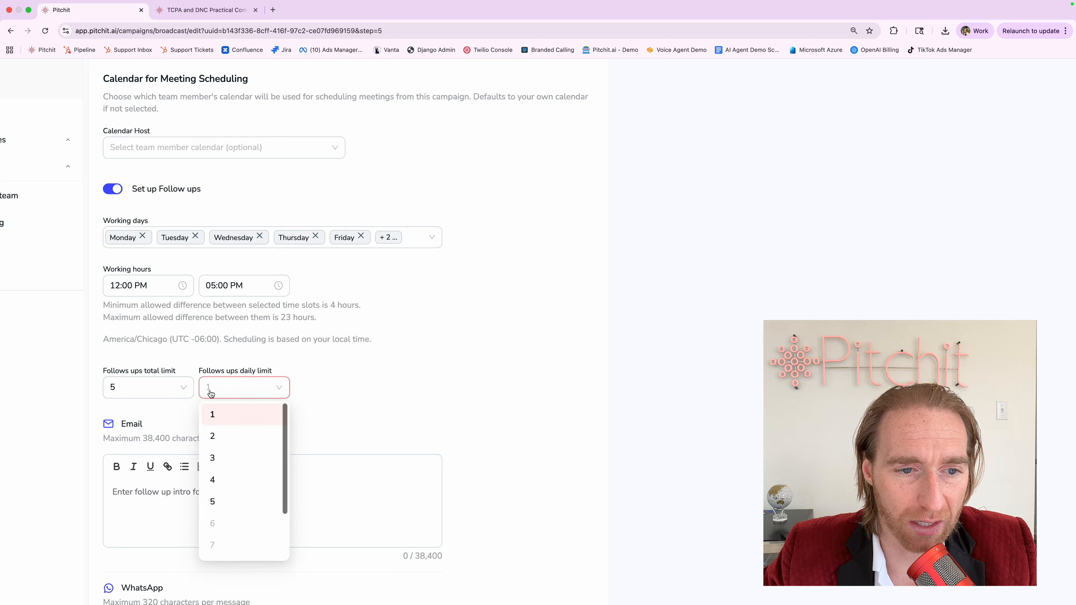
pyautogui.click(215, 434)
pyautogui.click(216, 419)
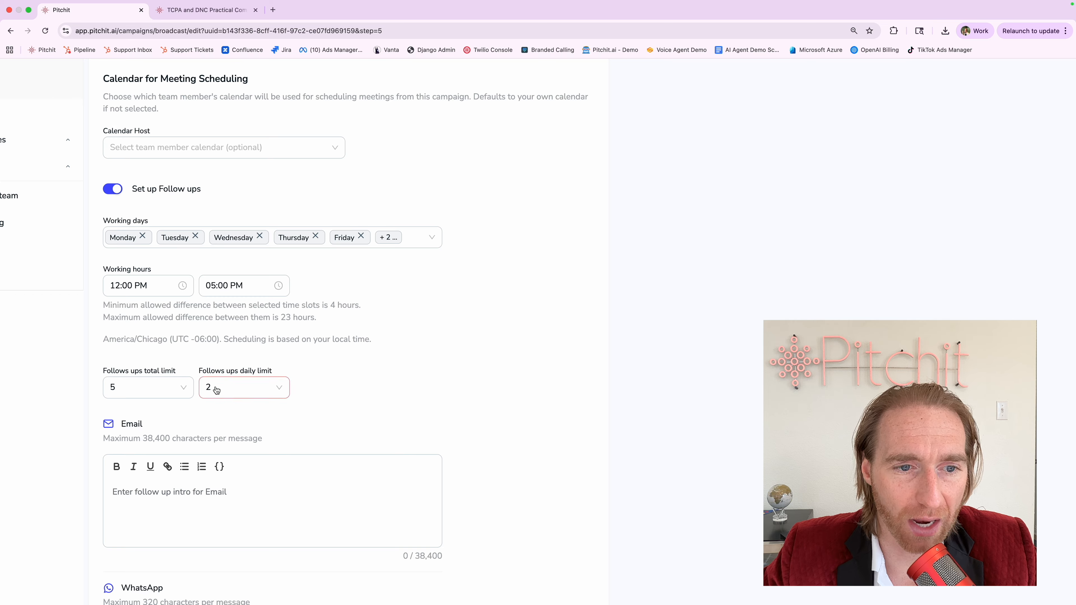
pyautogui.moveTo(201, 370); pyautogui.dragTo(287, 370)
pyautogui.click(287, 370)
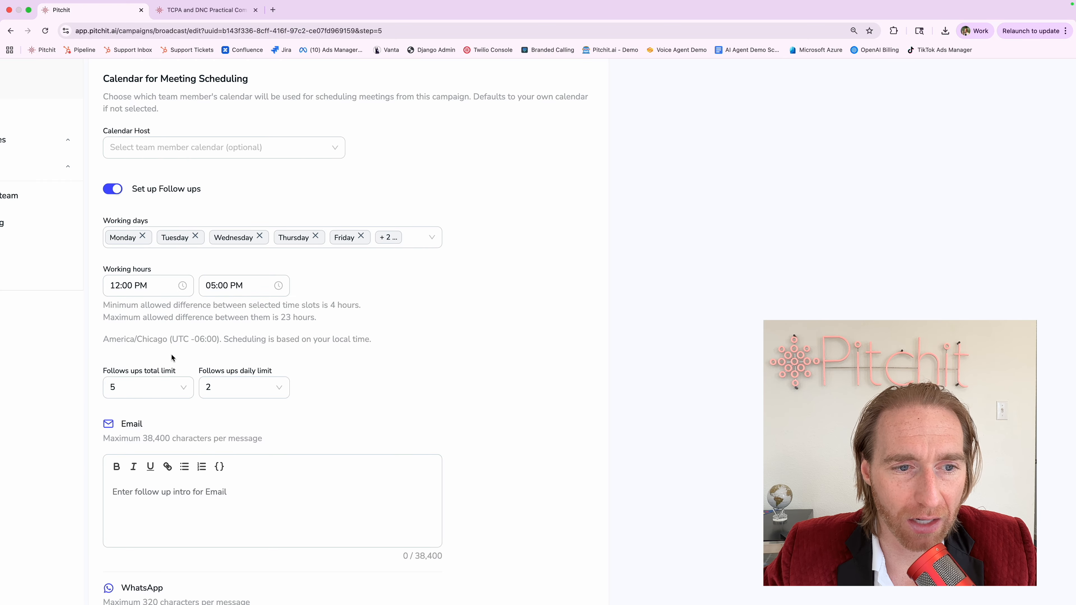
# Start the Email follow-up intro with "Are you still interested in signing up for internet? If so, call xxx-xxx-xxxx"
pyautogui.scroll(-1, 171, 354)
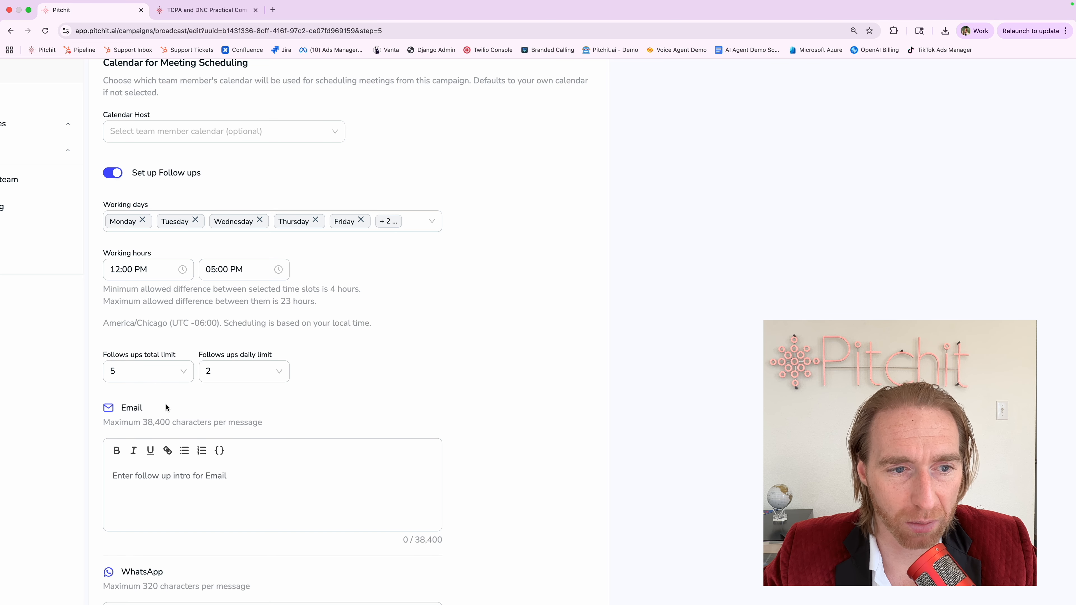
pyautogui.click(199, 477)
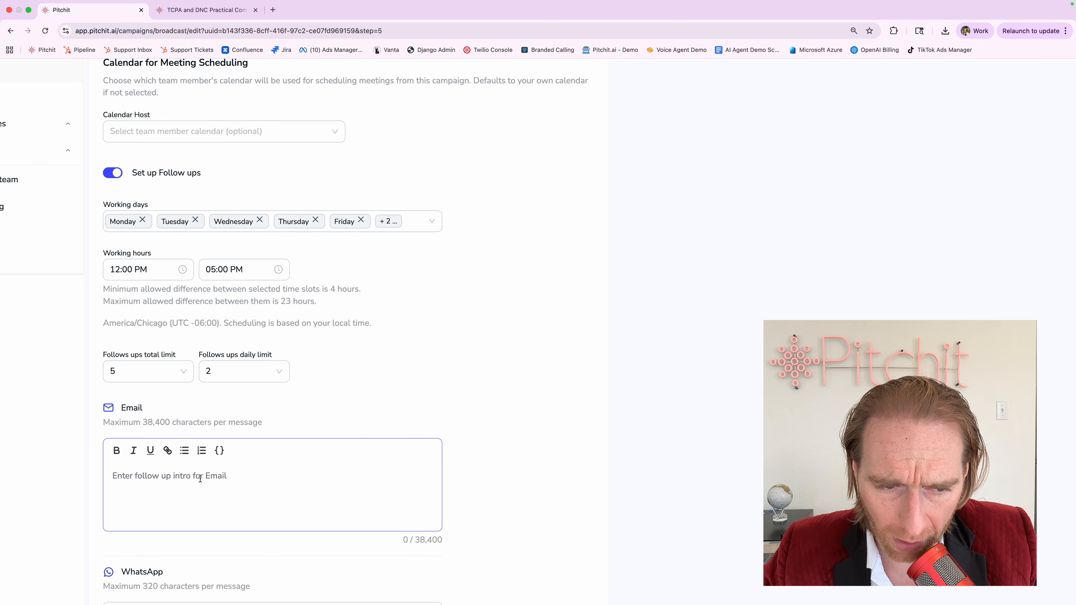
pyautogui.scroll(-5, 200, 478)
pyautogui.scroll(-6, 200, 389)
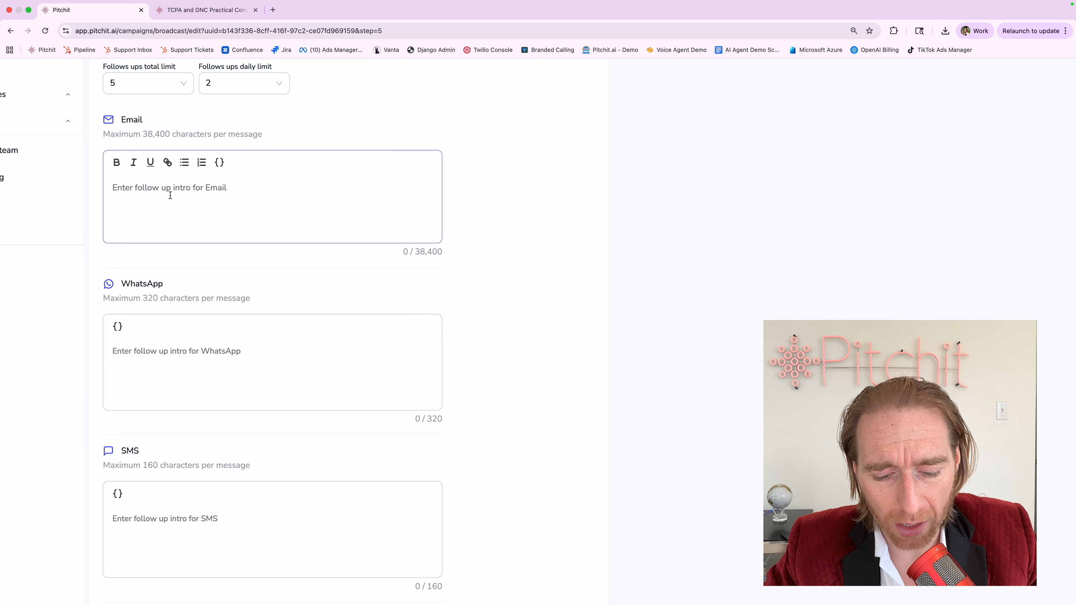
pyautogui.write('Are ')
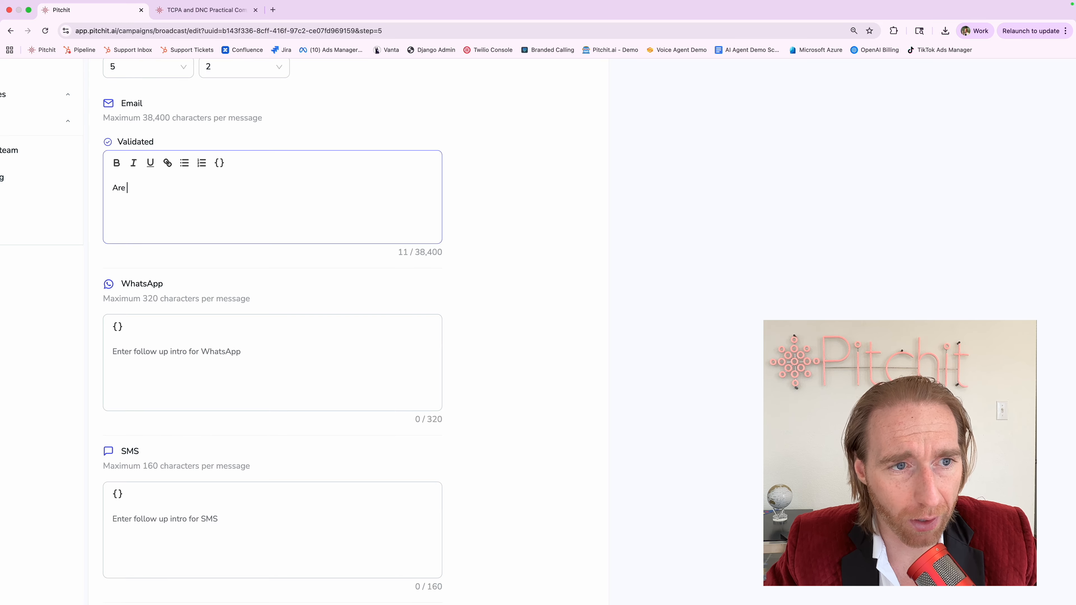
pyautogui.write('you still interested ')
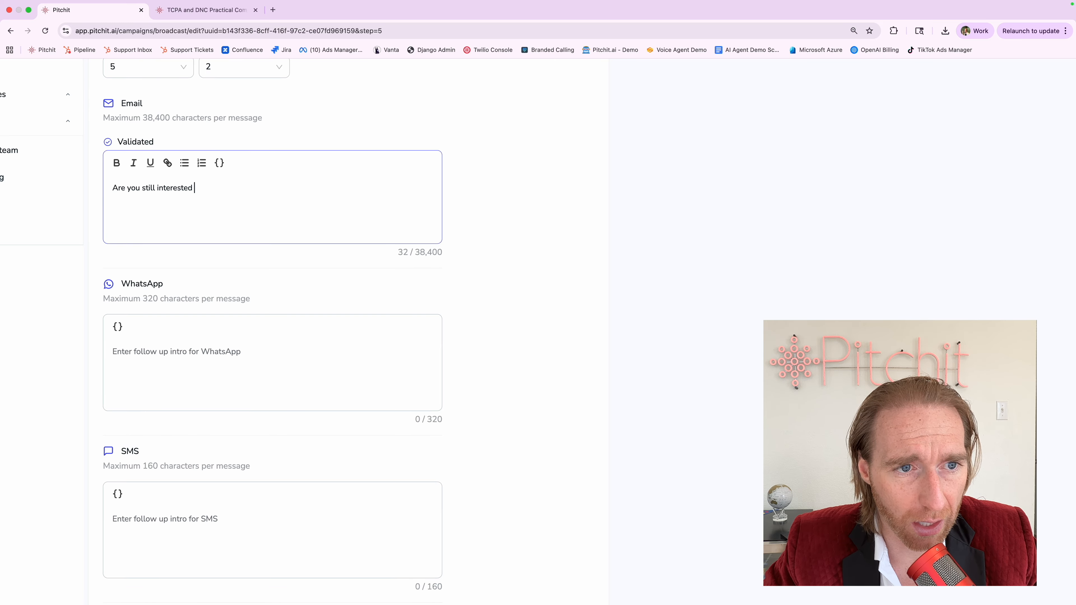
pyautogui.write('in signing up for i')
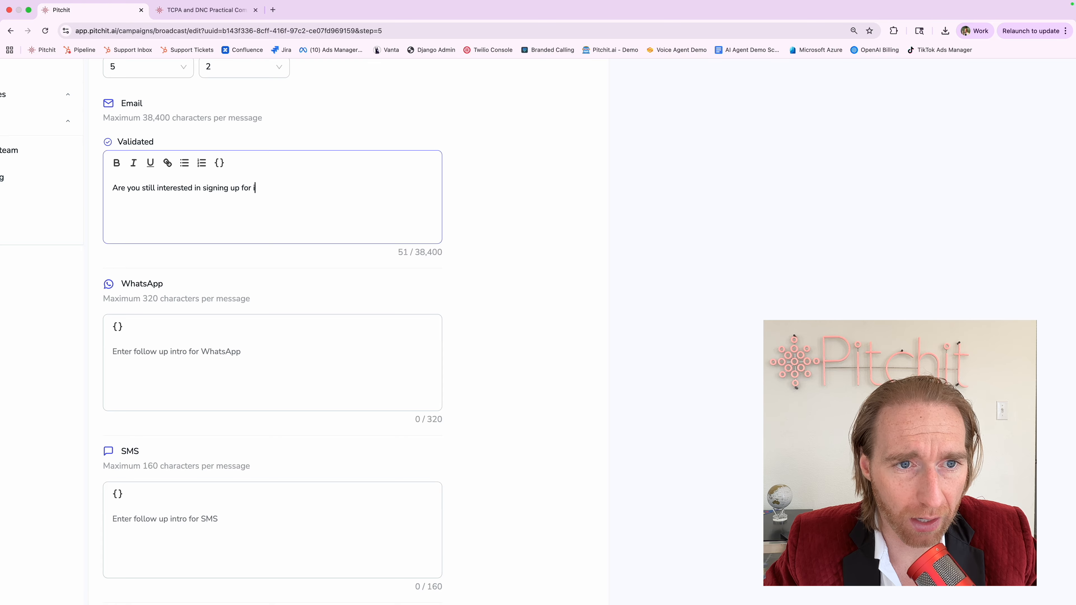
pyautogui.write('nternet? If so, call xx-')
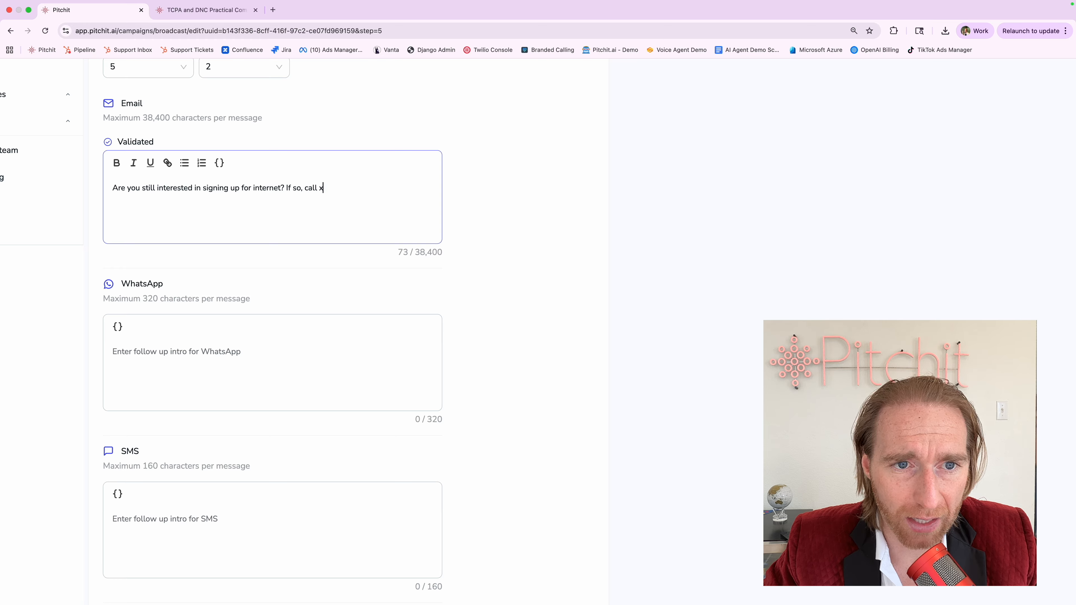
pyautogui.press('BackSpace')
pyautogui.write('xx')
pyautogui.press('BackSpace')
pyautogui.press('BackSpace')
pyautogui.write('--xxx-x')
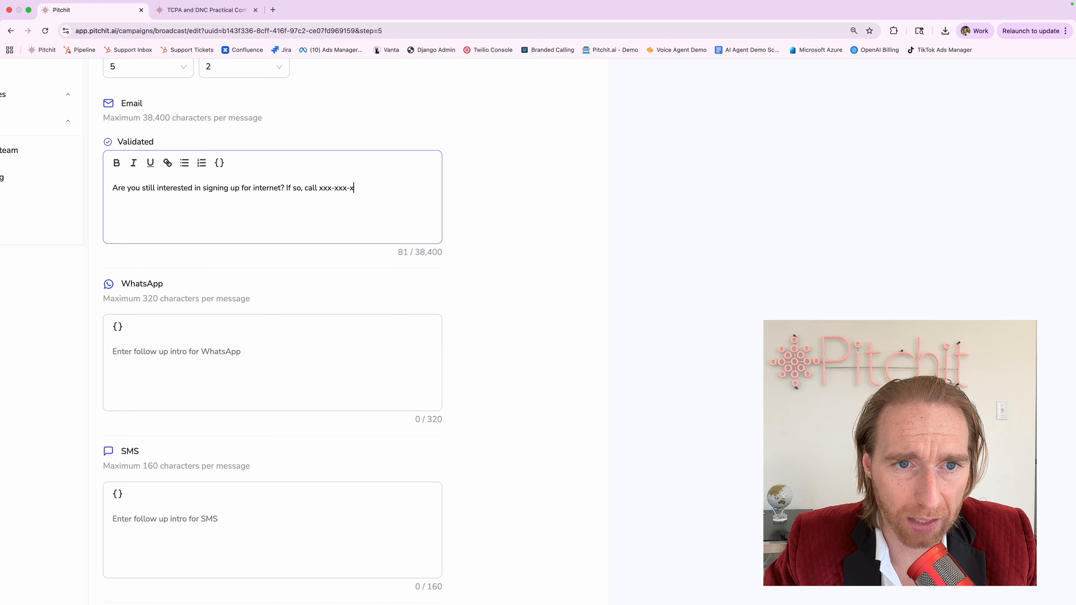
# Examine the placeholder callback number at the end of the Email follow-up intro
pyautogui.hotkey('shift', 'Left')
pyautogui.hotkey('shift', 'Left')
pyautogui.hotkey('shift', 'Left')
pyautogui.hotkey('shift', 'Left')
pyautogui.hotkey('shift', 'Left')
pyautogui.hotkey('shift', 'Left')
pyautogui.hotkey('shift', 'Left')
pyautogui.hotkey('shift', 'Left')
pyautogui.hotkey('shift', 'Left')
pyautogui.hotkey('shift', 'Left')
pyautogui.hotkey('shift', 'Left')
pyautogui.hotkey('shift', 'Left')
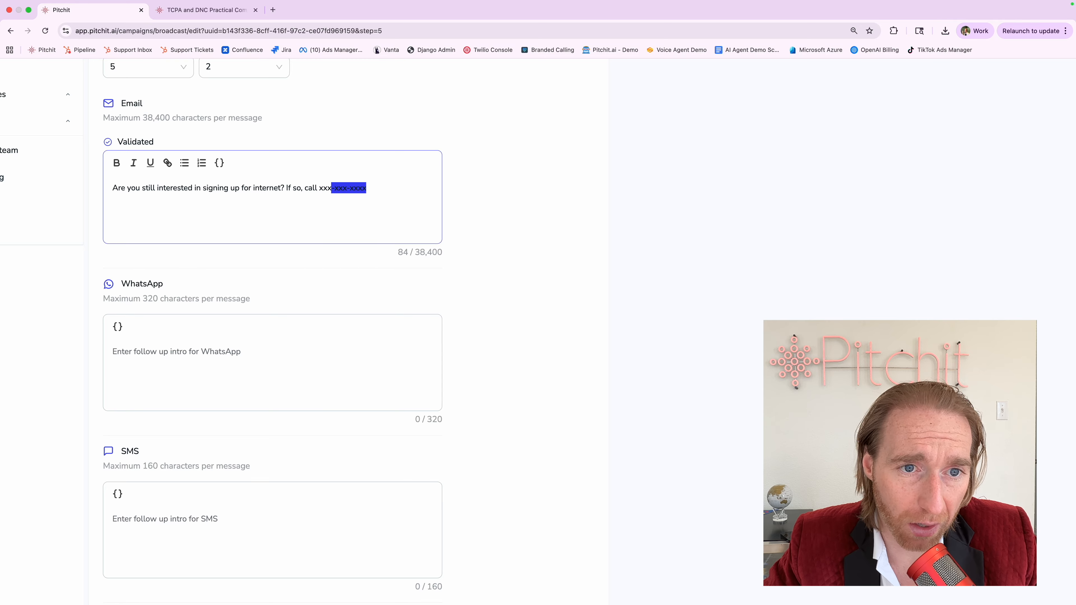
pyautogui.press('Right')
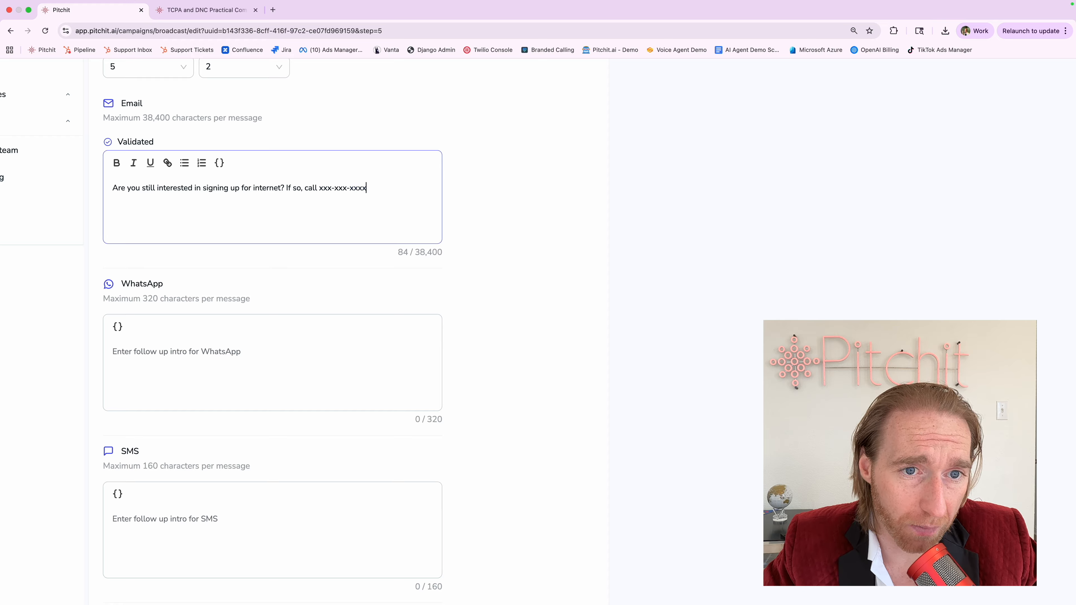
pyautogui.hotkey('shift', 'Left')
pyautogui.hotkey('shift', 'Left')
pyautogui.hotkey('shift', 'Left')
pyautogui.hotkey('shift', 'Left')
pyautogui.hotkey('shift', 'Left')
pyautogui.hotkey('shift', 'Left')
pyautogui.hotkey('shift', 'Left')
pyautogui.hotkey('shift', 'Left')
pyautogui.hotkey('shift', 'Left')
pyautogui.hotkey('shift', 'Left')
pyautogui.hotkey('shift', 'Left')
pyautogui.hotkey('shift', 'Left')
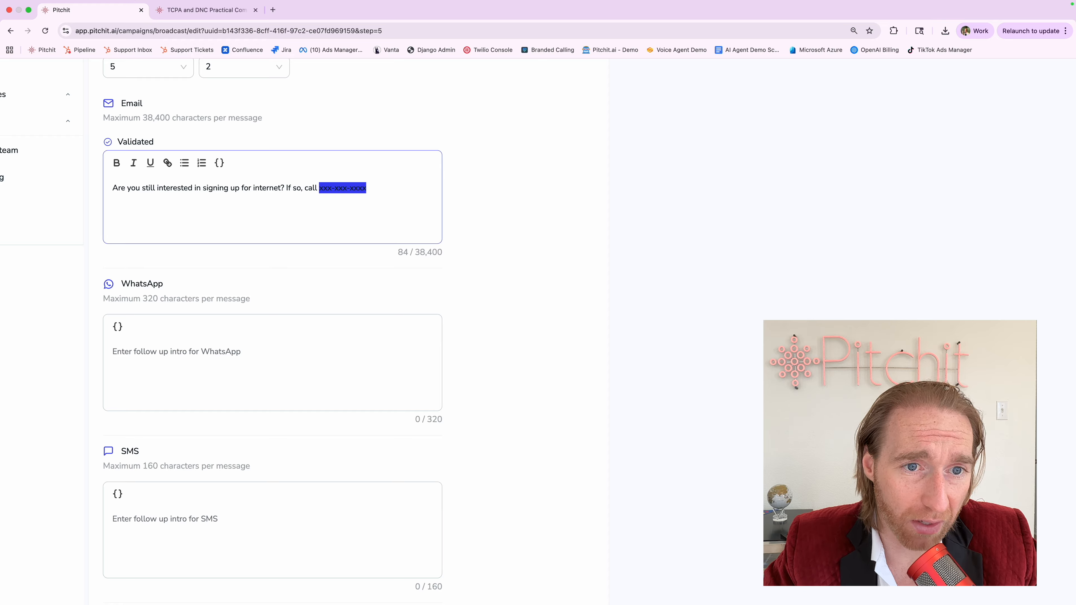
pyautogui.press('Right')
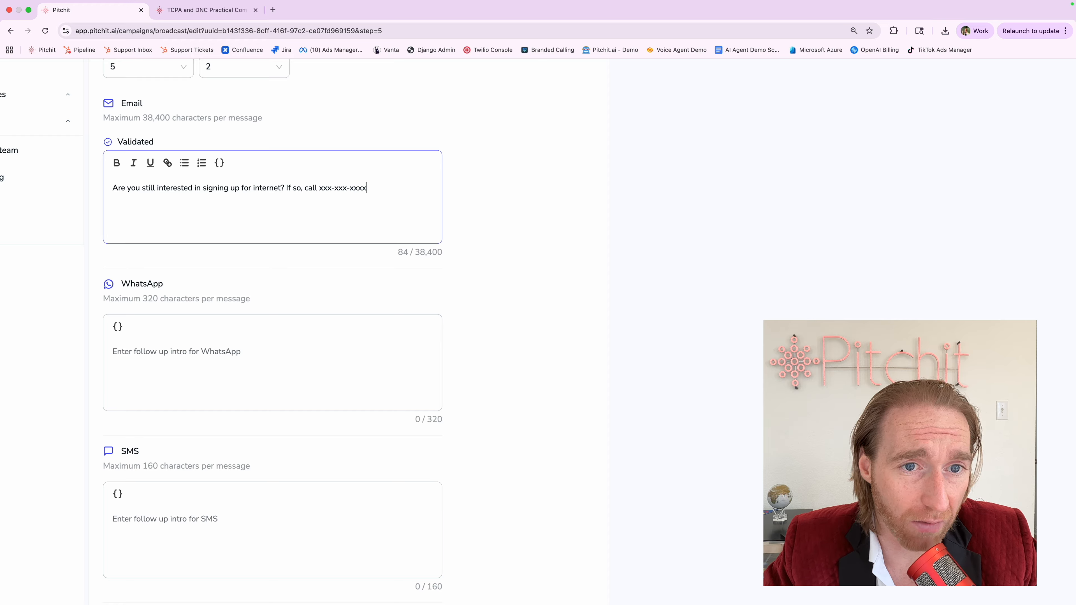
# Complete the Email follow-up intro with "to claim your promo of a free ring doorbell." and check the callback number placeholder
pyautogui.write('to claim your promo of a free doro')
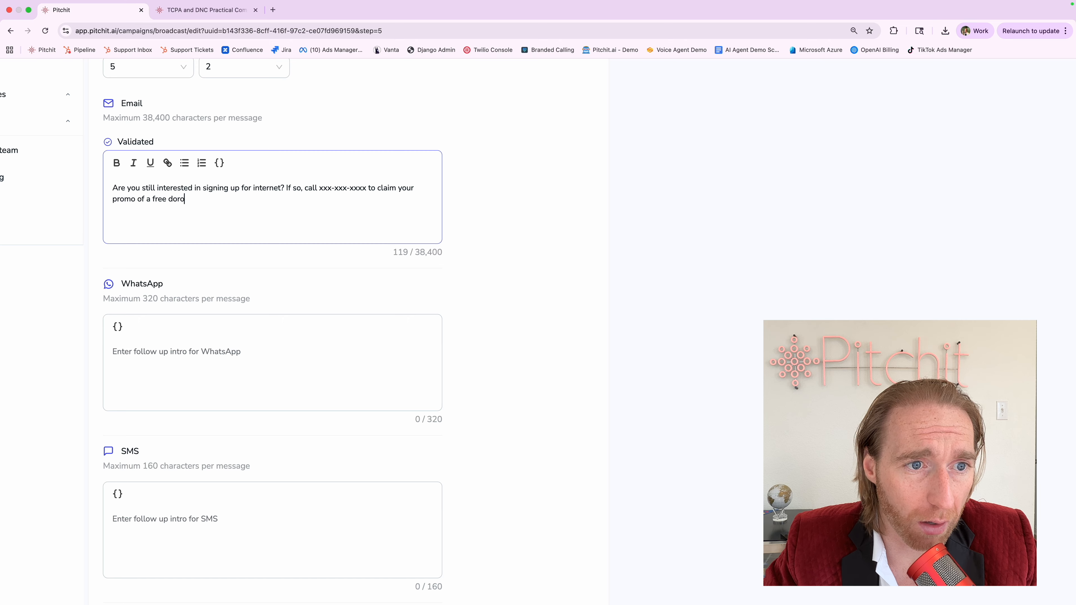
pyautogui.write('ring')
pyautogui.hotkey('alt', 'Right')
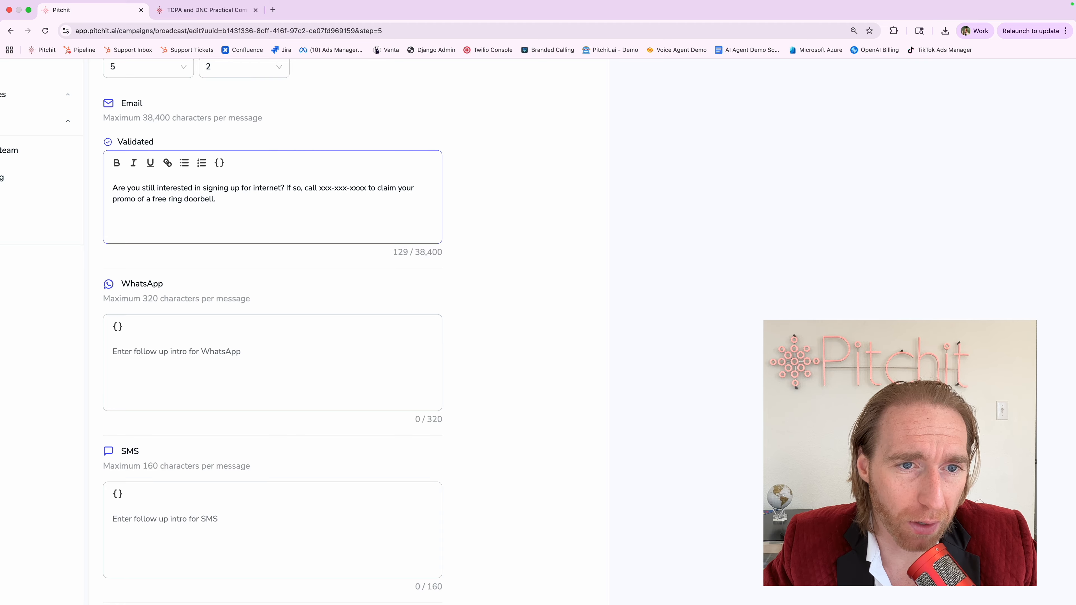
pyautogui.press('super+shift+Left')
pyautogui.press('Left')
pyautogui.moveTo(314, 187); pyautogui.dragTo(367, 188)
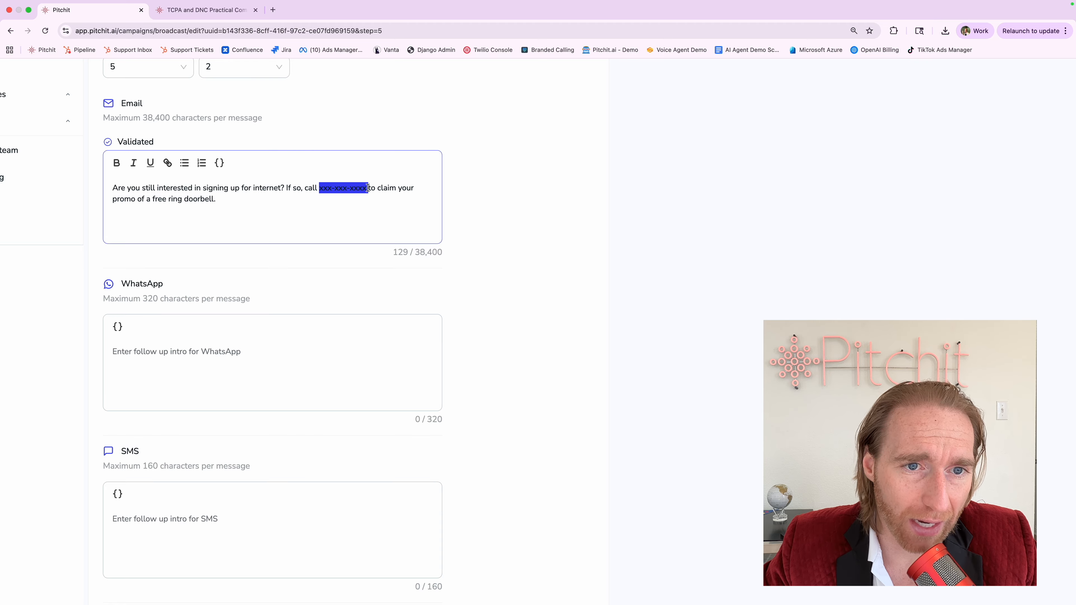
pyautogui.click(368, 188)
pyautogui.click(283, 201)
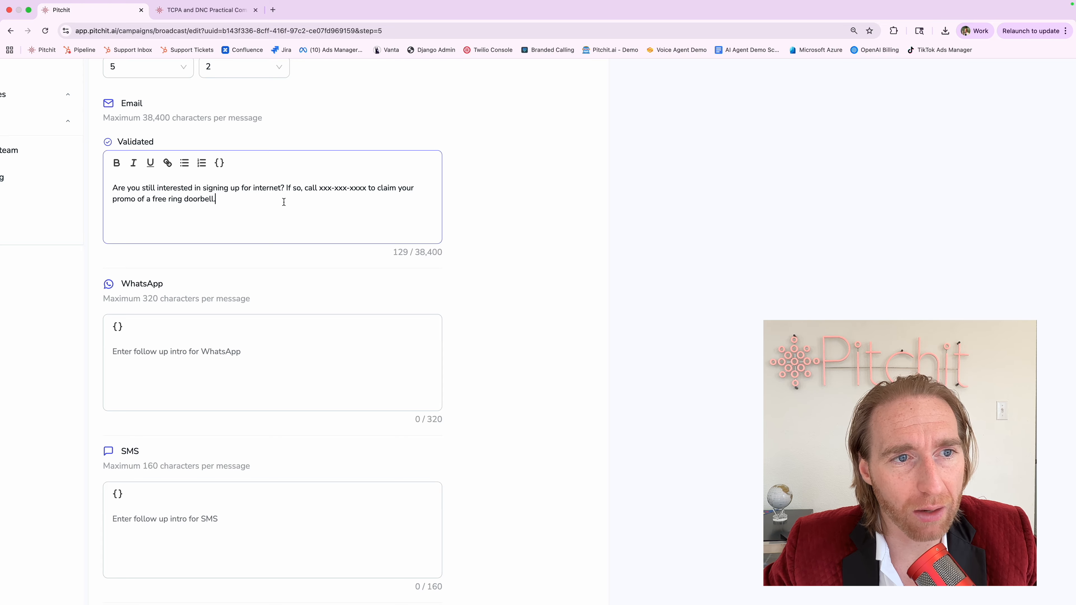
# Copy the entire Email follow-up intro into the WhatsApp and SMS follow-up intros
pyautogui.scroll(3, 284, 202)
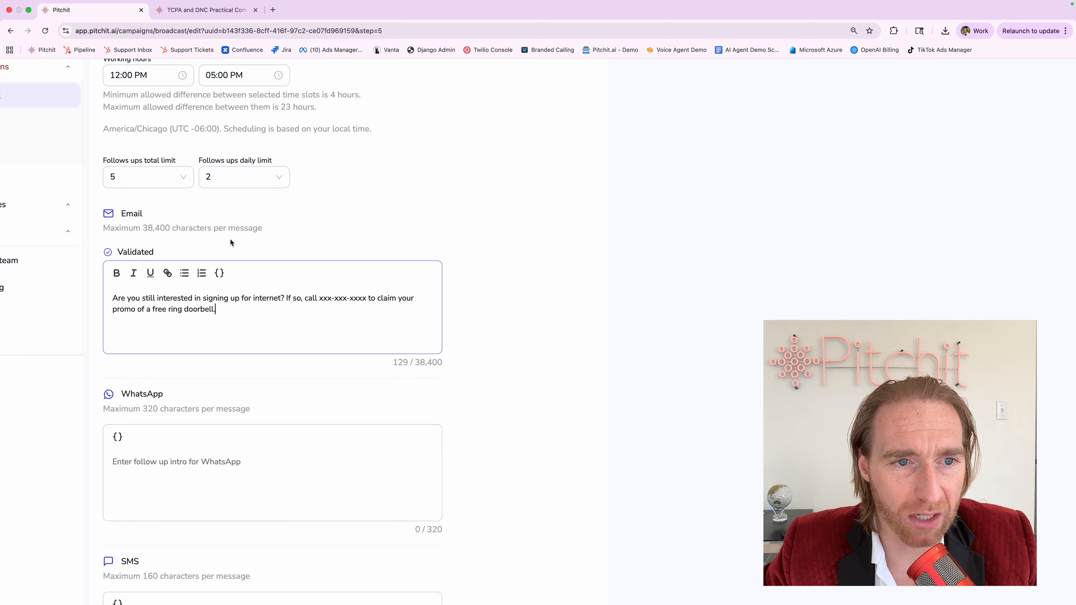
pyautogui.press('super+a')
pyautogui.press('super+c')
pyautogui.click(193, 465)
pyautogui.press('super+v')
pyautogui.scroll(-3, 192, 464)
pyautogui.click(180, 536)
pyautogui.press('super+v')
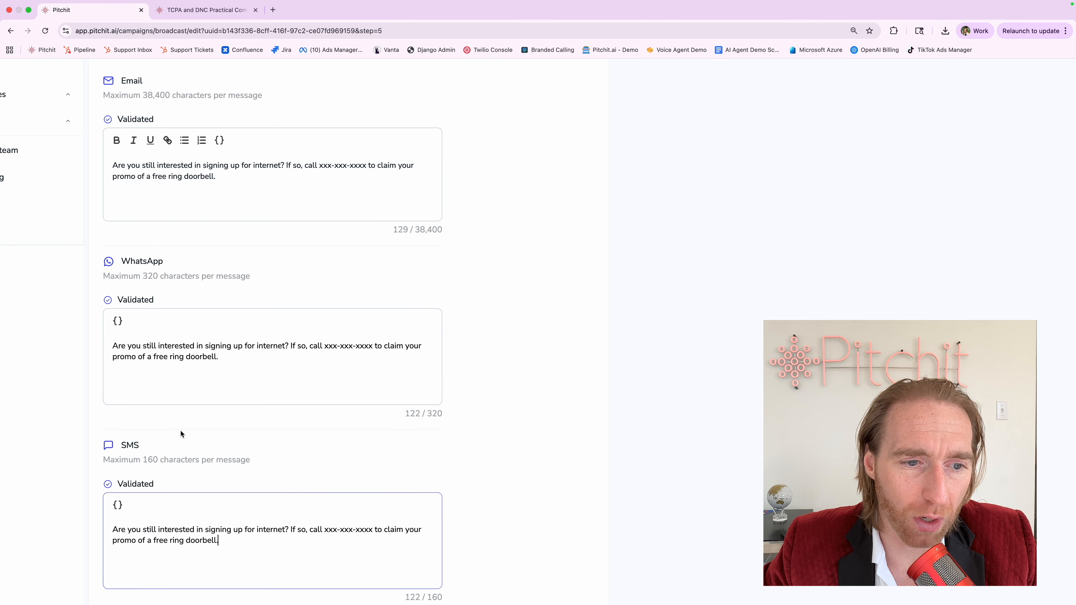
# Review the Email, WhatsApp and SMS follow-up intros side by side on the page
pyautogui.press('super+minus')
pyautogui.press('super+minus')
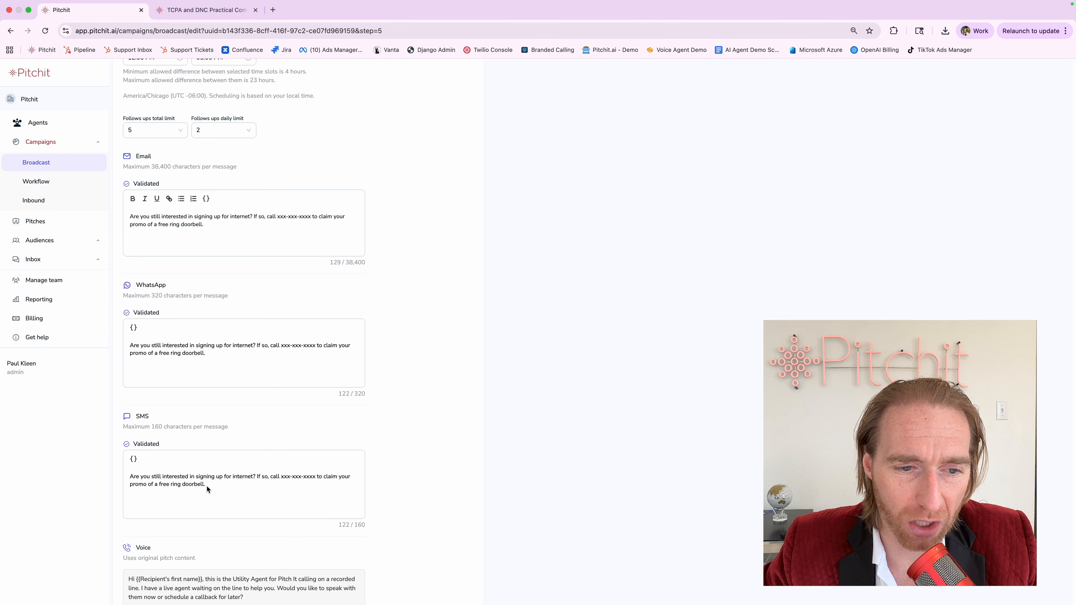
pyautogui.scroll(-1, 208, 403)
pyautogui.click(158, 229)
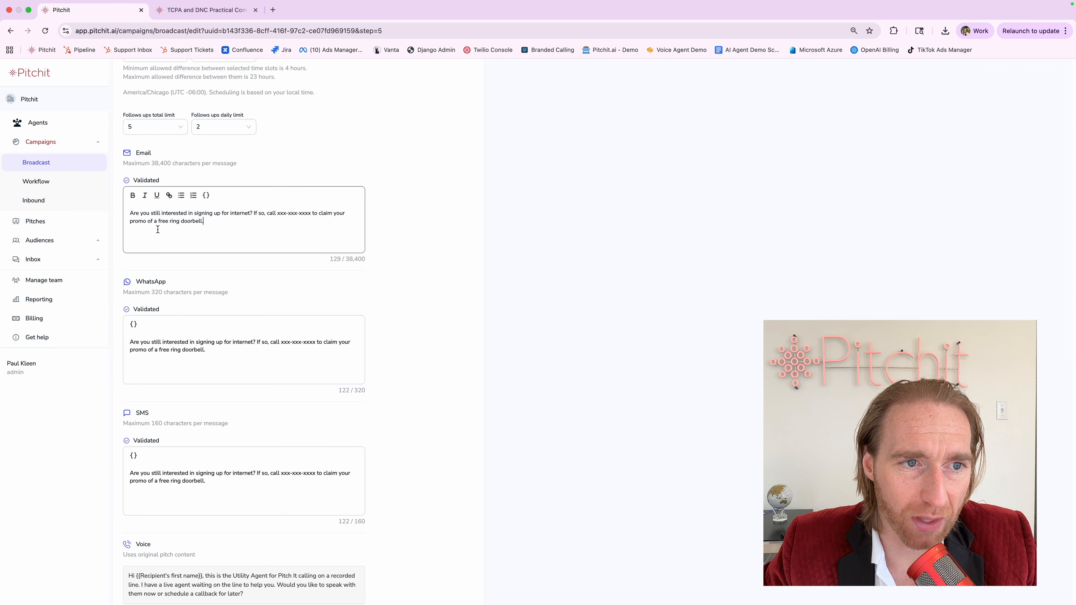
pyautogui.click(171, 272)
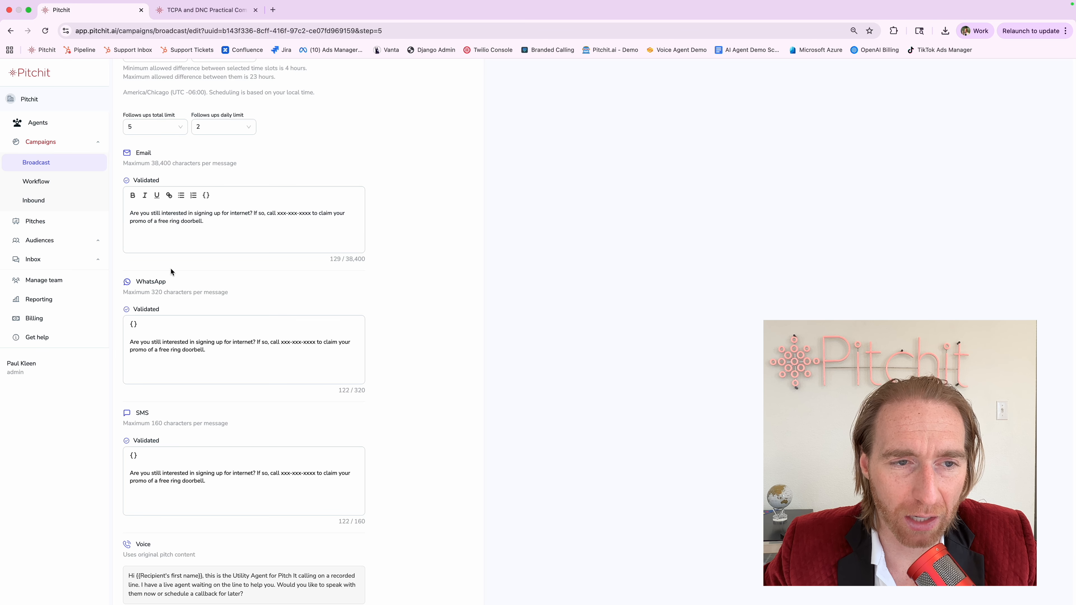
pyautogui.scroll(3, 171, 272)
pyautogui.click(136, 202)
pyautogui.doubleClick(135, 202)
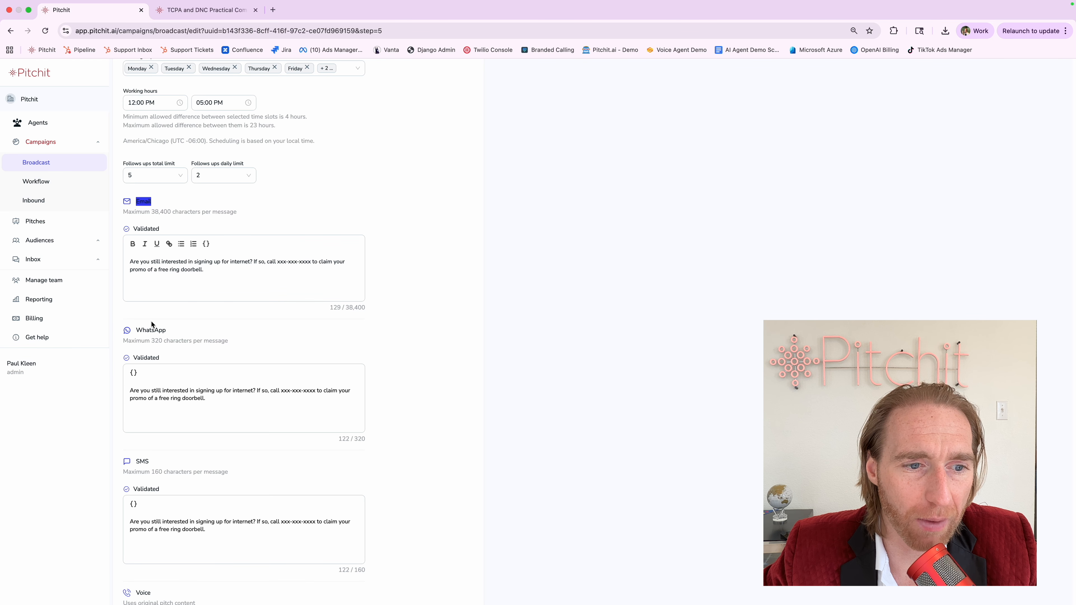
pyautogui.doubleClick(143, 460)
# Compare the maximum character counts allowed for the SMS, WhatsApp and Email follow-up intros
pyautogui.click(316, 560)
pyautogui.moveTo(333, 575); pyautogui.dragTo(370, 568)
pyautogui.click(357, 571)
pyautogui.doubleClick(357, 571)
pyautogui.scroll(5, 357, 570)
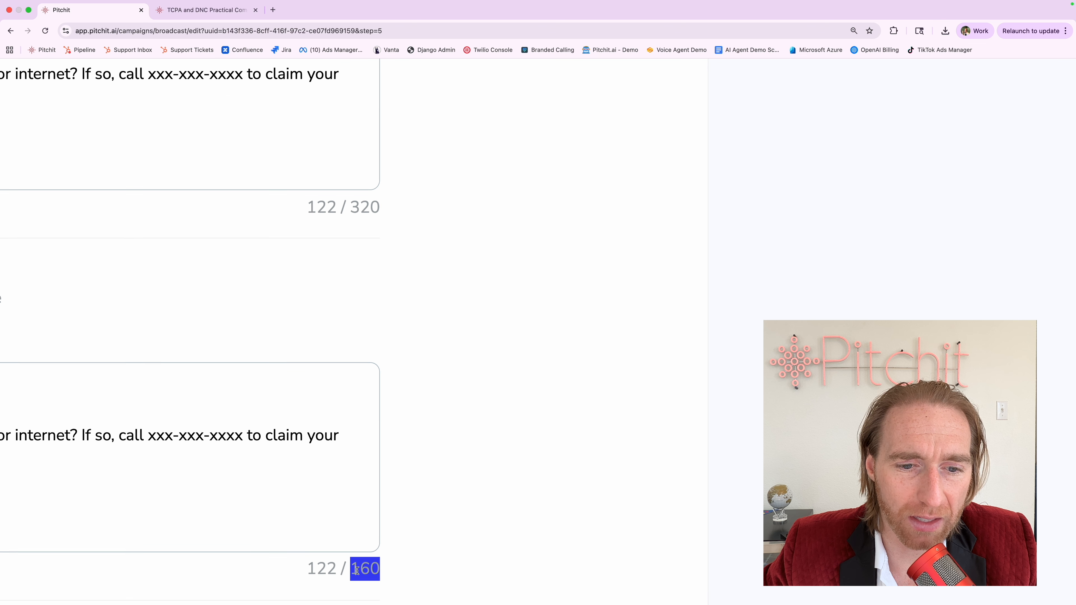
pyautogui.click(354, 216)
pyautogui.doubleClick(355, 215)
pyautogui.scroll(-5, 354, 216)
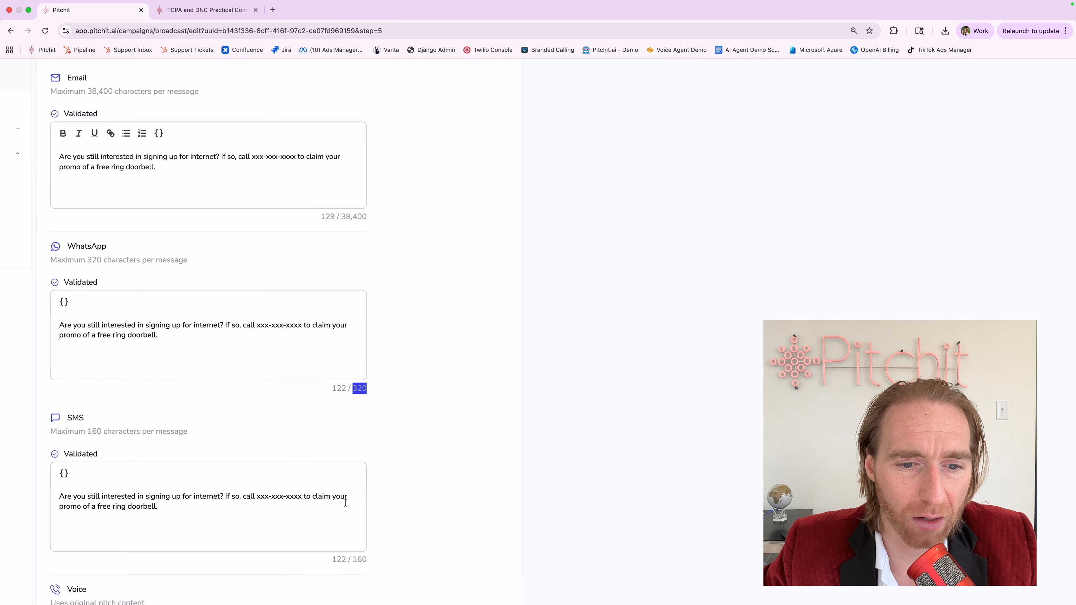
pyautogui.doubleClick(355, 216)
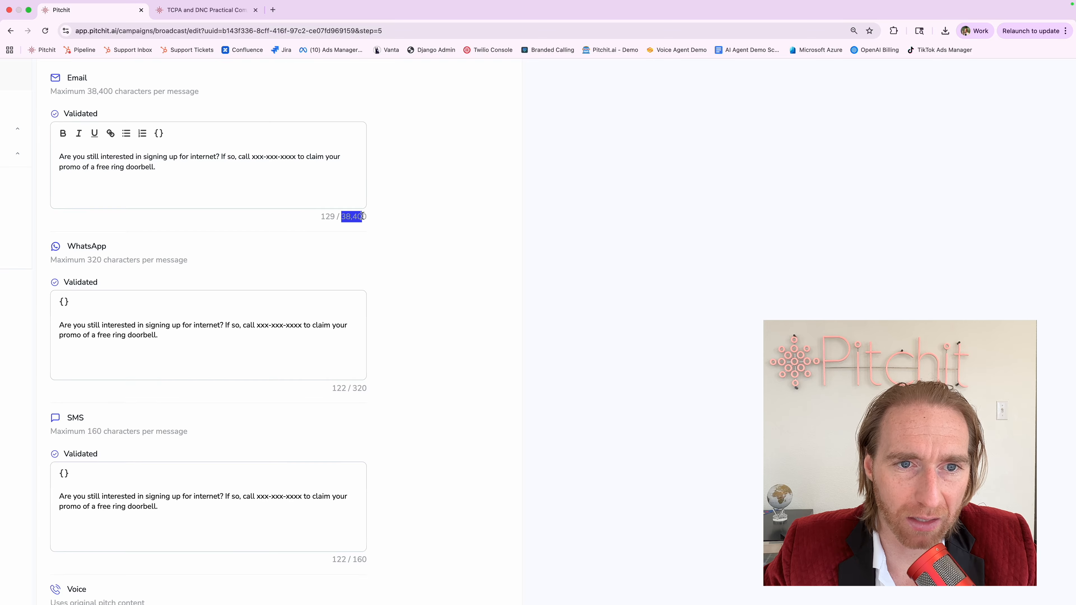
pyautogui.click(301, 245)
# Read the read-only Voice follow-up content that is taken from the original pitch
pyautogui.scroll(3, 300, 245)
pyautogui.scroll(2, 300, 244)
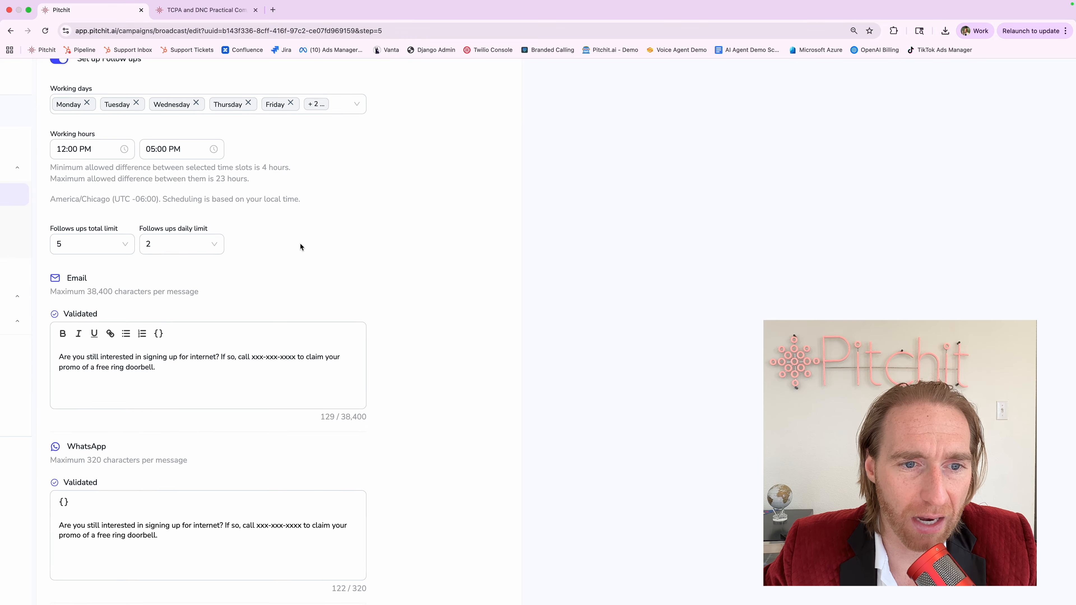
pyautogui.scroll(-7, 288, 292)
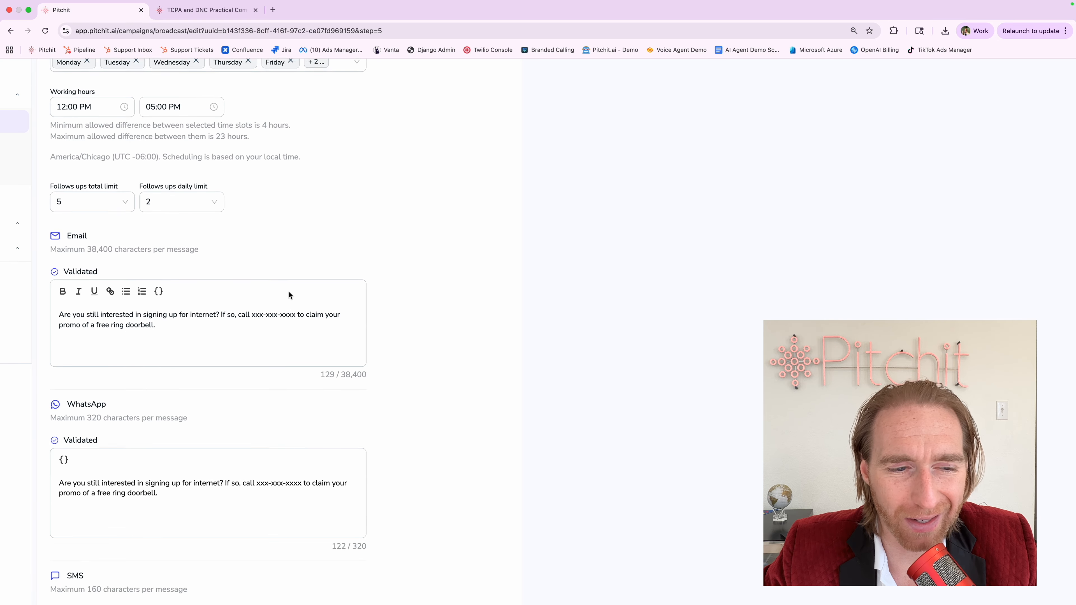
pyautogui.scroll(-2, 142, 441)
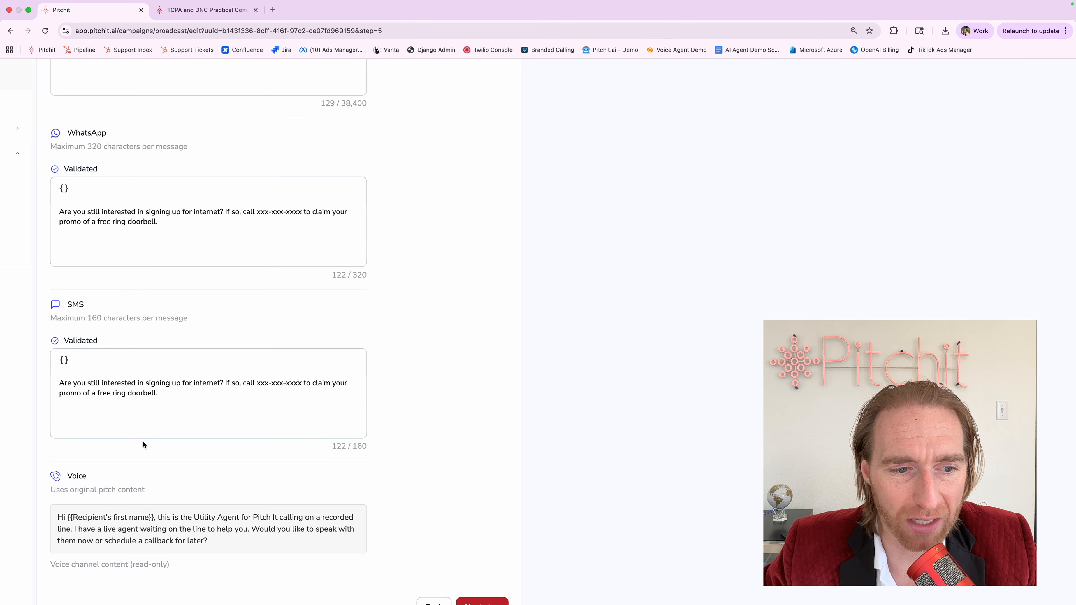
pyautogui.moveTo(59, 473); pyautogui.dragTo(226, 497)
pyautogui.click(227, 497)
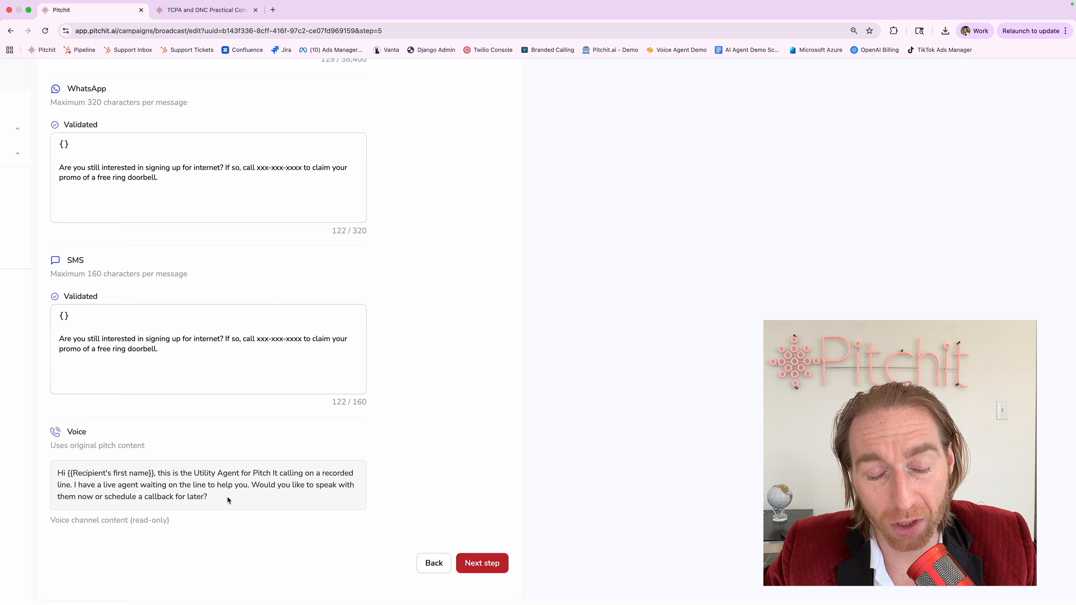
pyautogui.moveTo(227, 497)
pyautogui.mouseDown()
pyautogui.moveTo(72, 471)
pyautogui.moveTo(237, 501)
pyautogui.mouseUp()
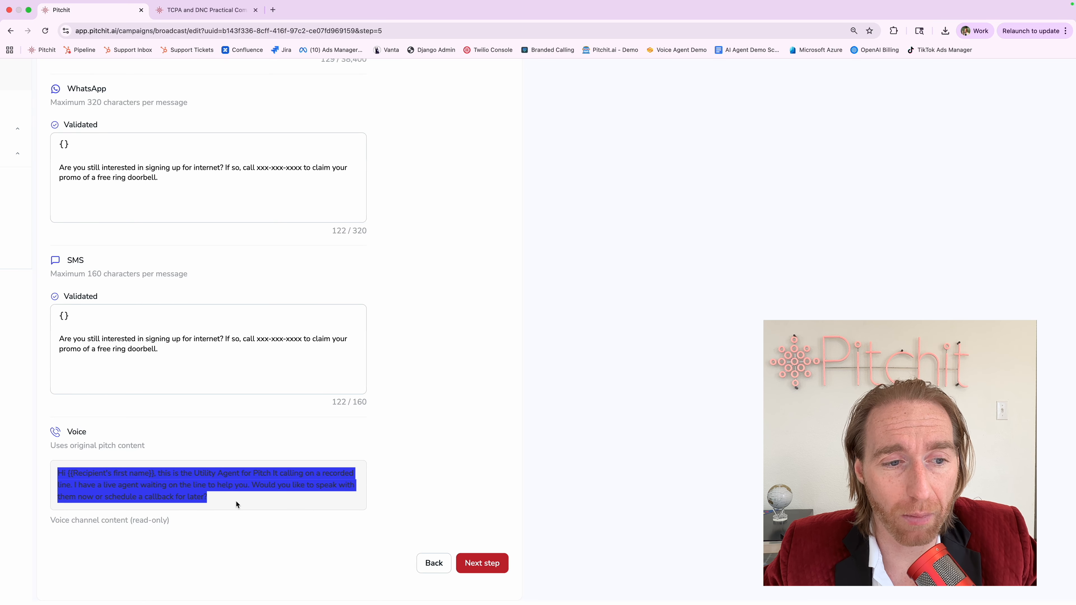
pyautogui.click(236, 501)
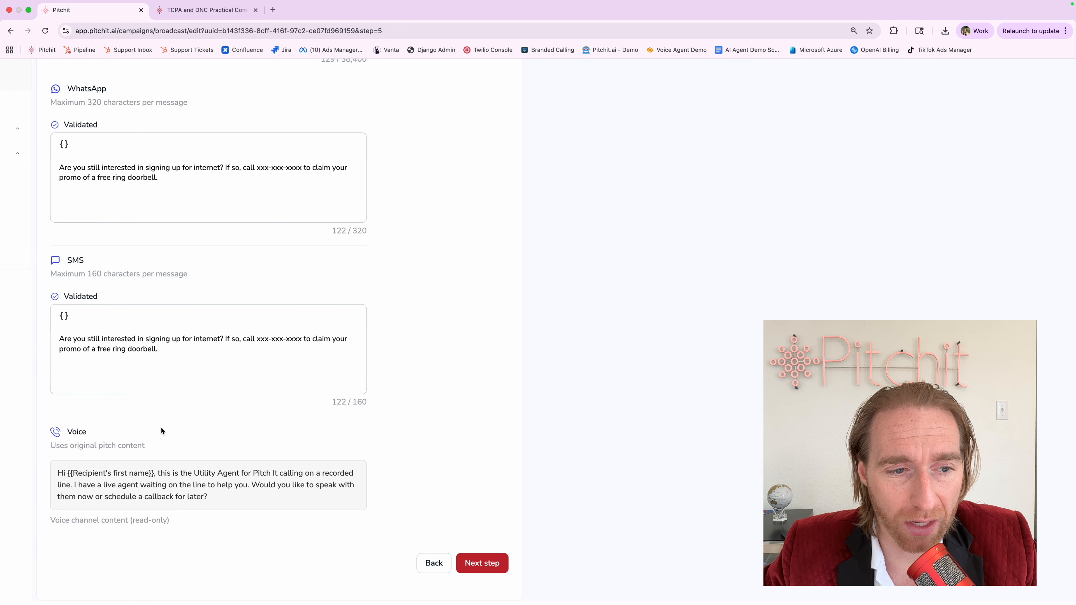
# Set the Calendar Host for meeting scheduling to the first listed team member's Google calendar
pyautogui.scroll(10, 160, 427)
pyautogui.scroll(1, 156, 427)
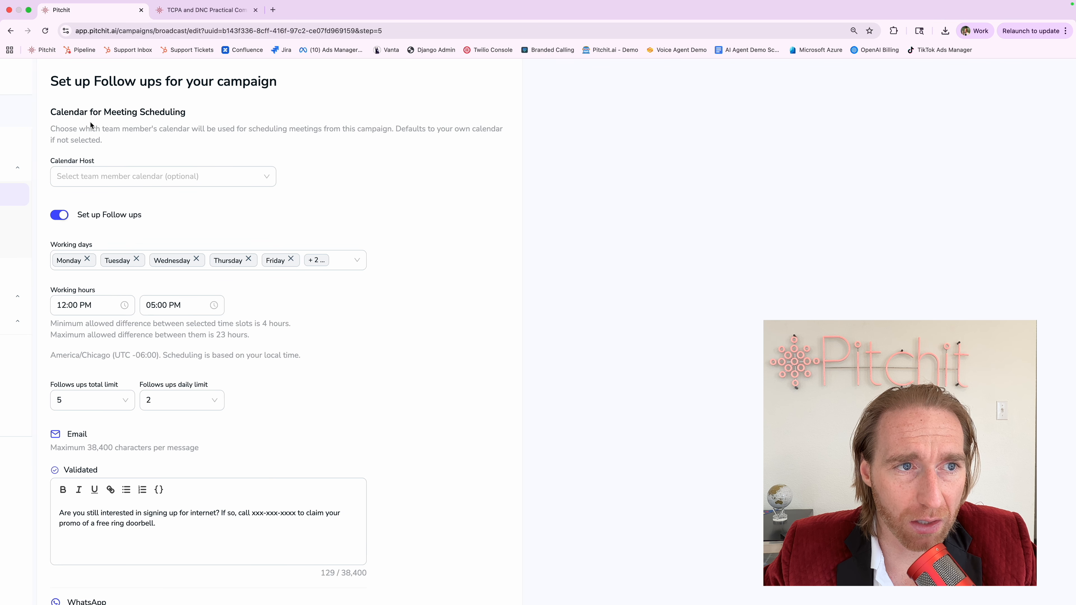
pyautogui.moveTo(49, 112); pyautogui.dragTo(212, 116)
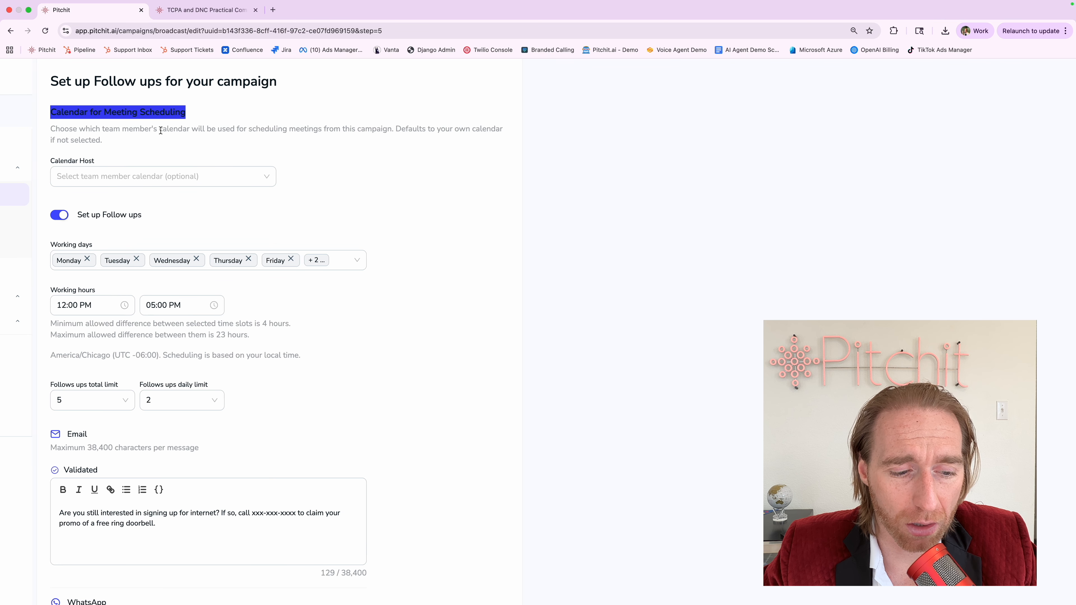
pyautogui.click(151, 139)
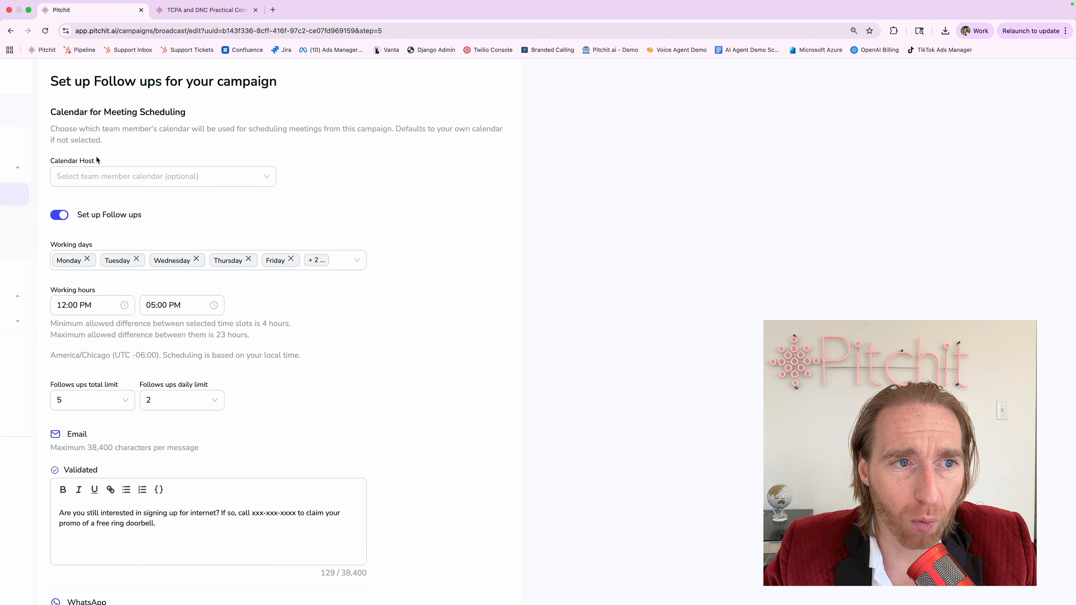
pyautogui.click(96, 176)
pyautogui.scroll(-10, 105, 239)
pyautogui.scroll(-8, 105, 239)
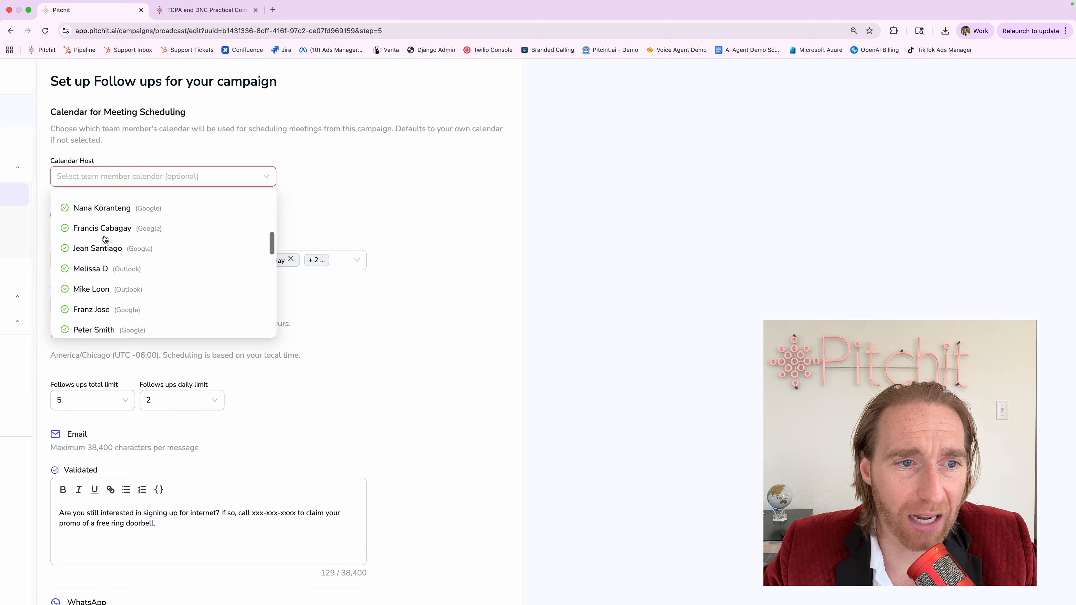
pyautogui.scroll(-1, 105, 238)
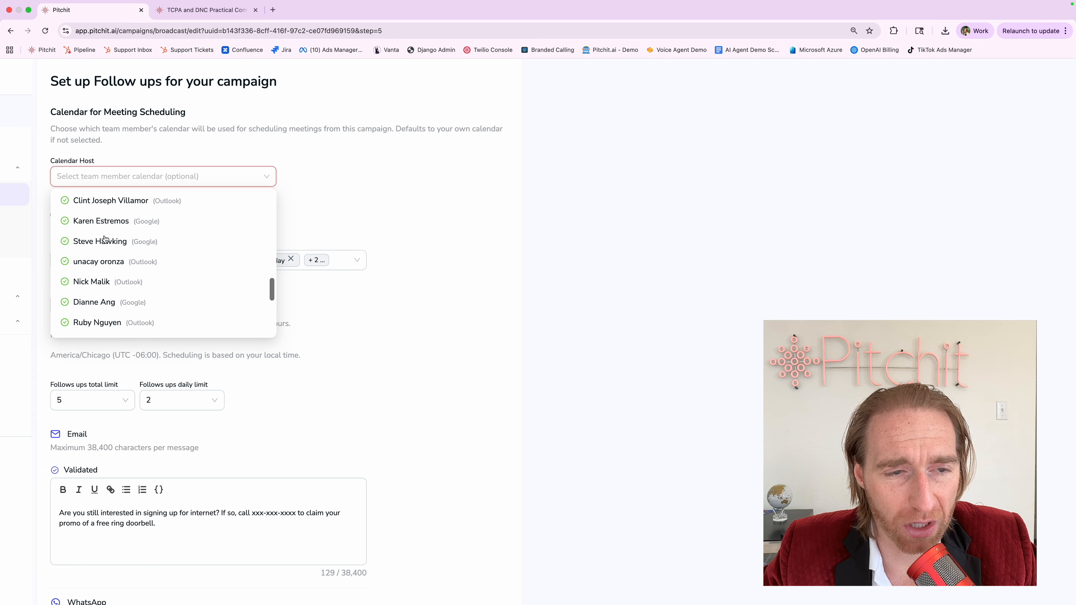
pyautogui.scroll(15, 105, 239)
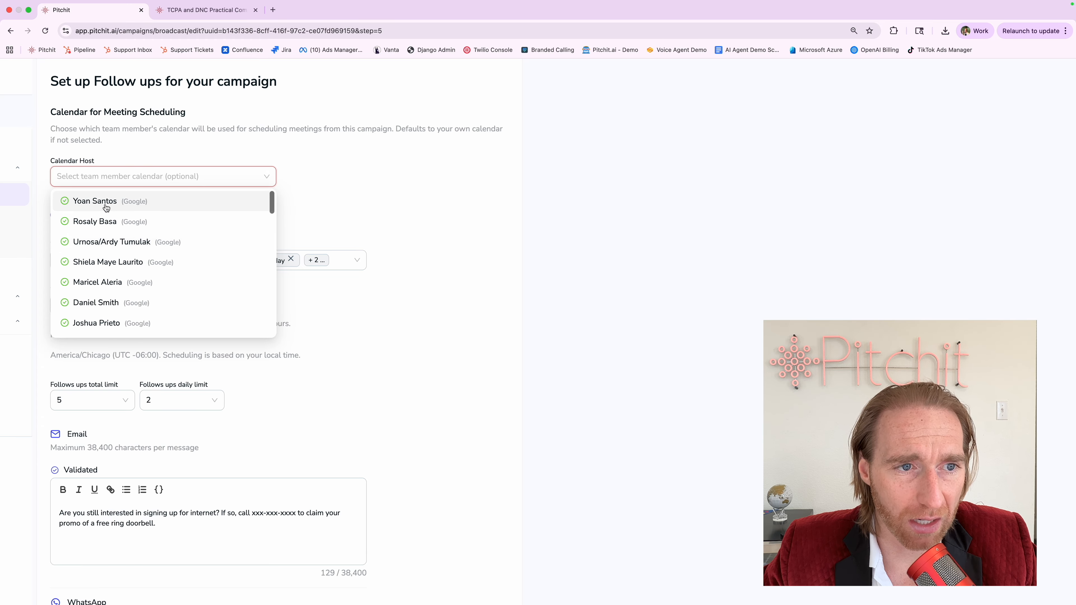
pyautogui.click(104, 201)
pyautogui.click(185, 202)
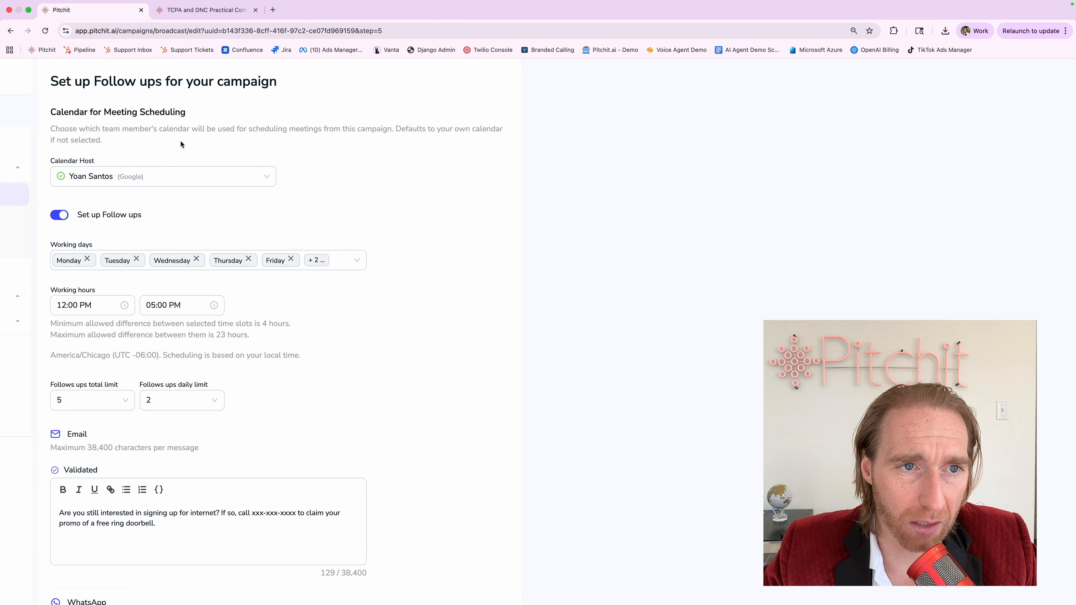
# Review the calendar host choices and the full follow-up setup, from working days and limits to the channel messages
pyautogui.press('super+minus')
pyautogui.press('super+minus')
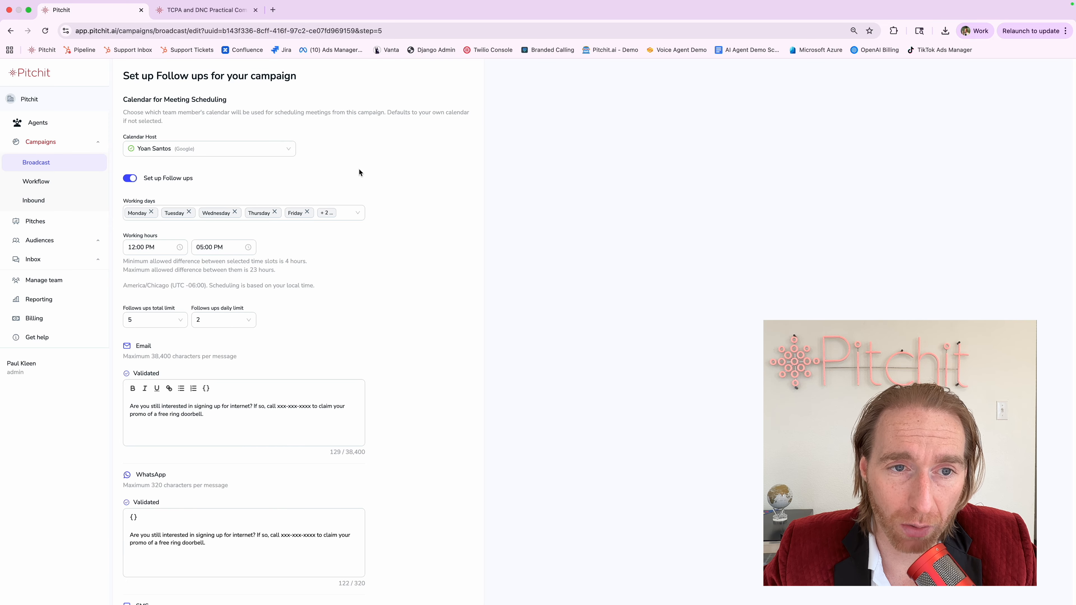
pyautogui.click(208, 148)
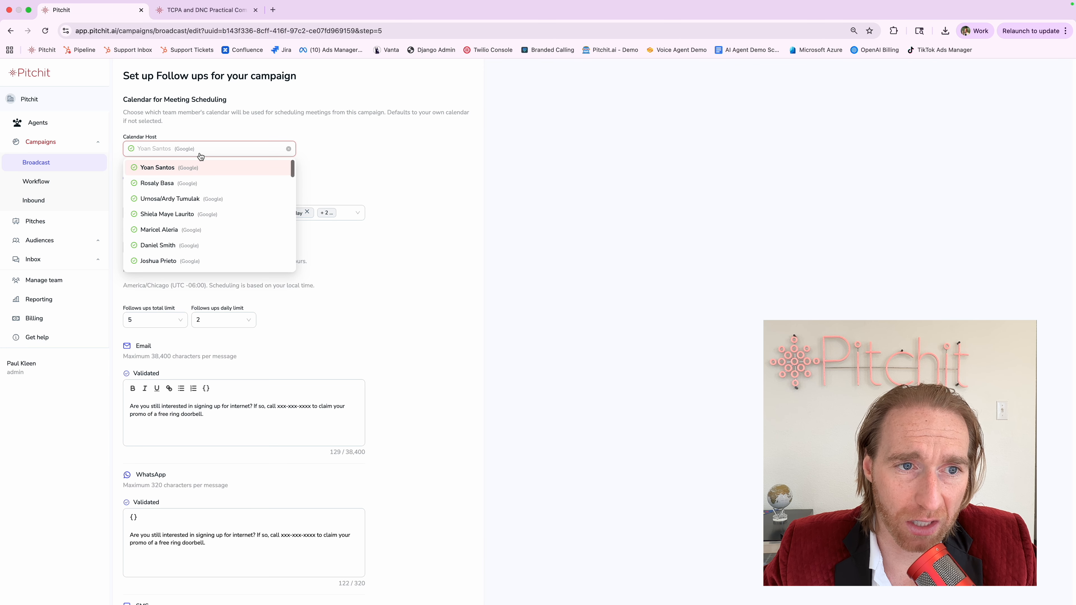
pyautogui.click(381, 150)
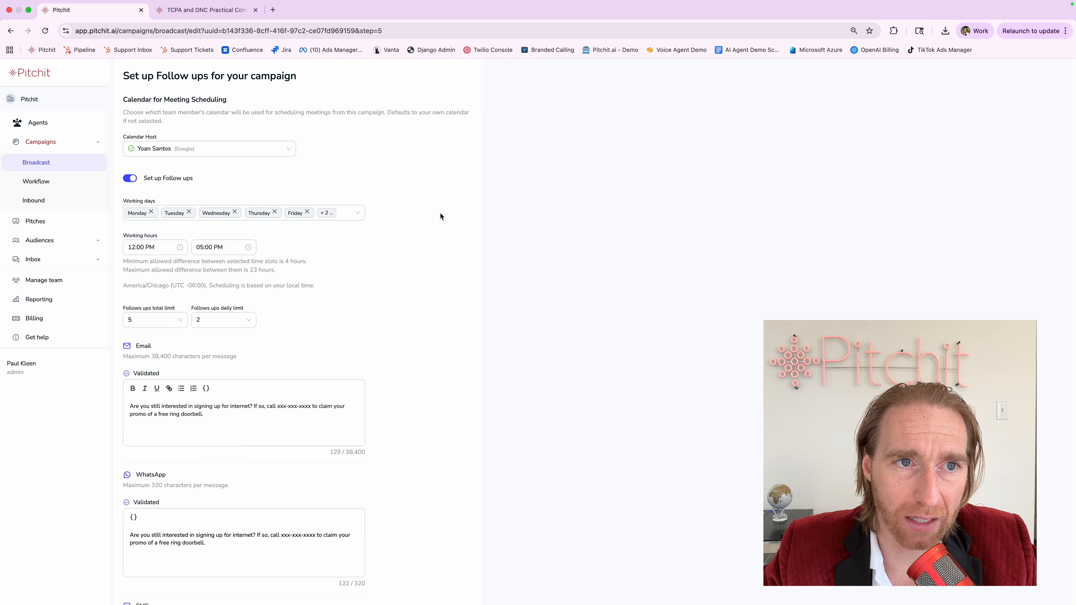
pyautogui.scroll(-6, 439, 213)
pyautogui.scroll(5, 423, 448)
pyautogui.scroll(3, 423, 447)
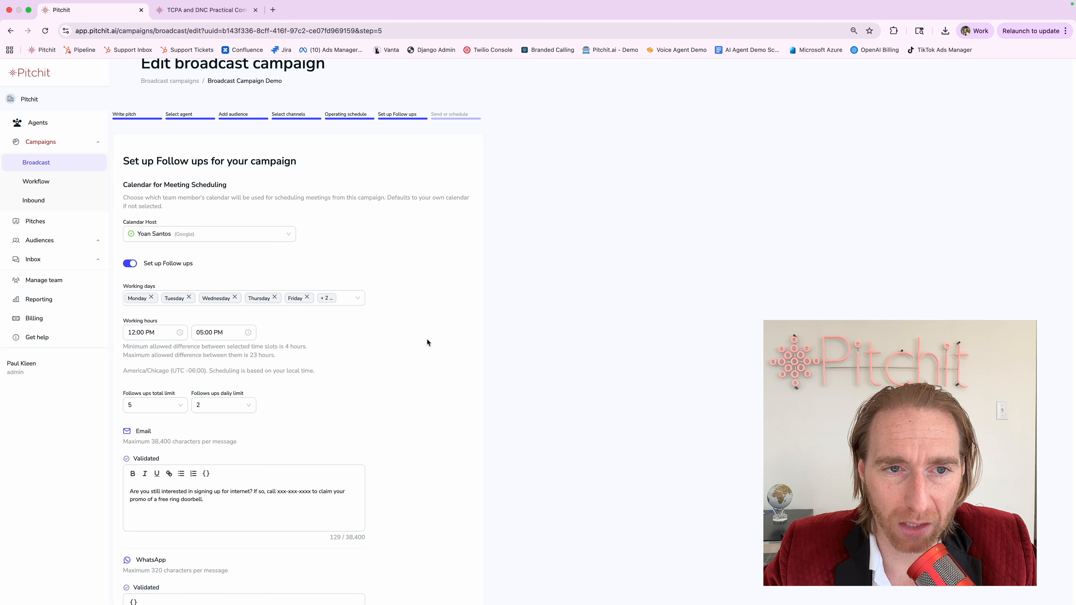
pyautogui.scroll(-7, 427, 343)
pyautogui.scroll(2, 411, 539)
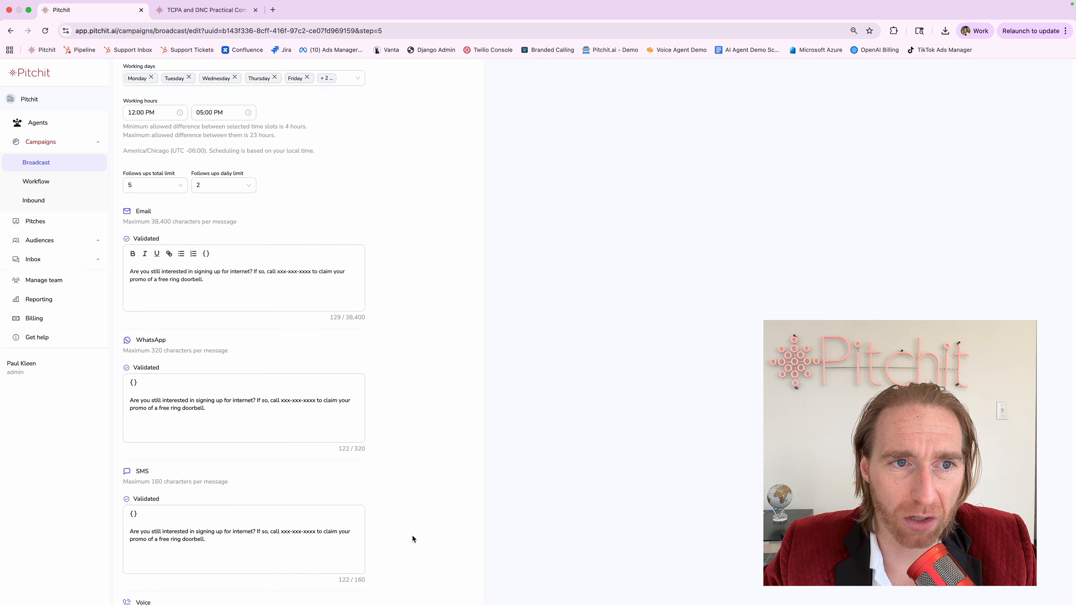
pyautogui.scroll(4, 412, 536)
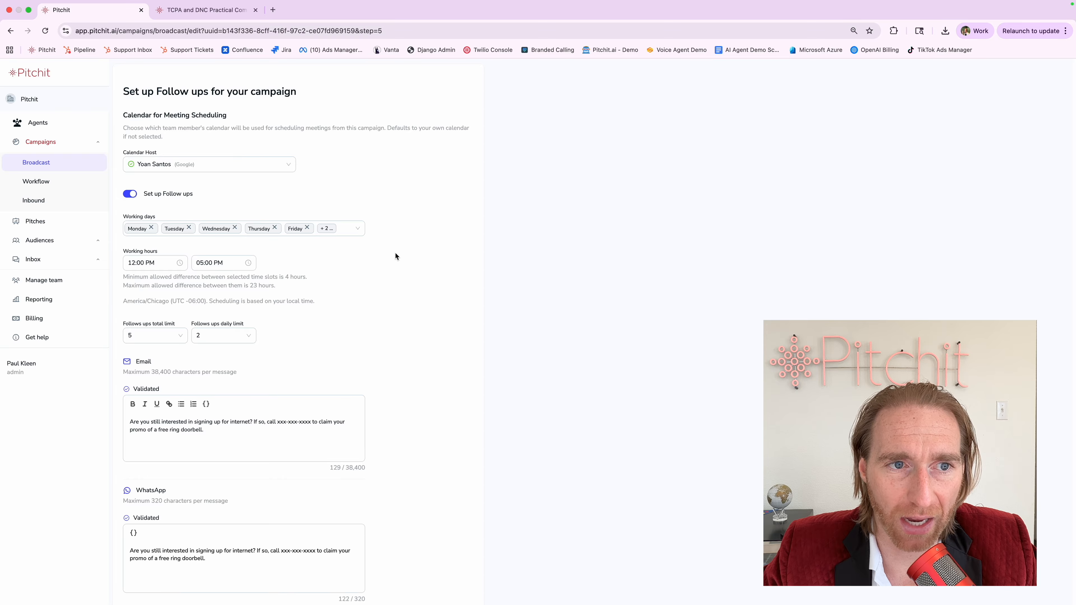
pyautogui.scroll(-6, 395, 256)
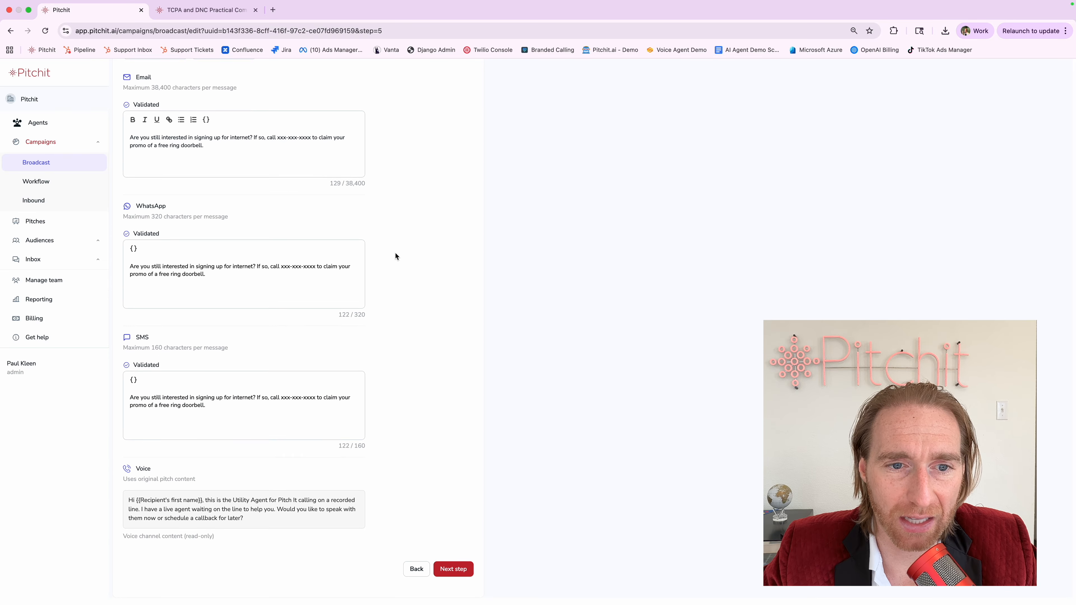
# Proceed to the campaign's sending options and schedule it for later on 11.24.2025 at 09:00 AM
pyautogui.click(446, 579)
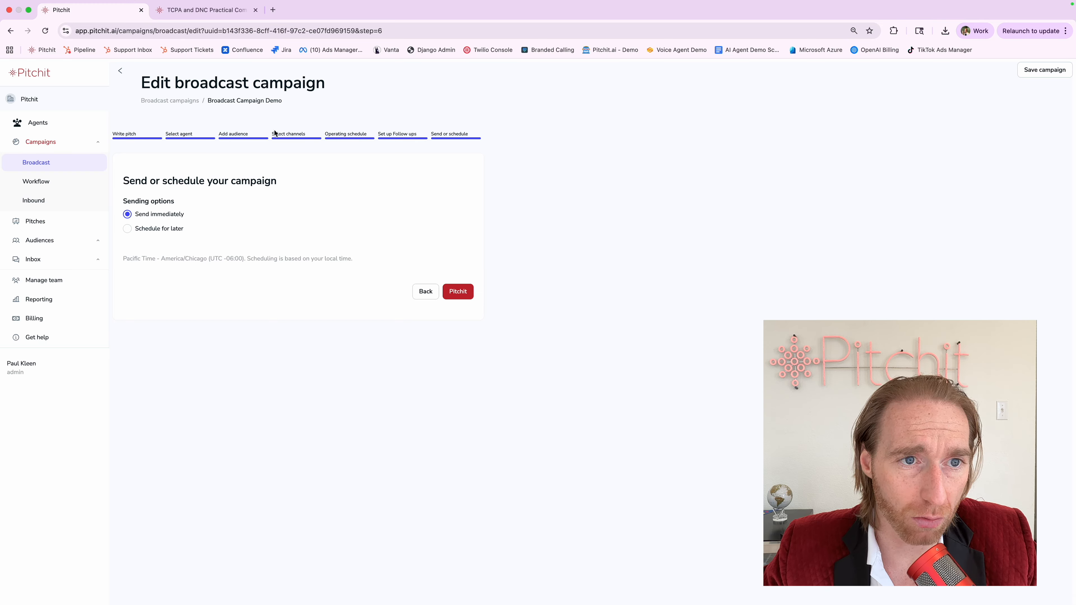
pyautogui.click(141, 229)
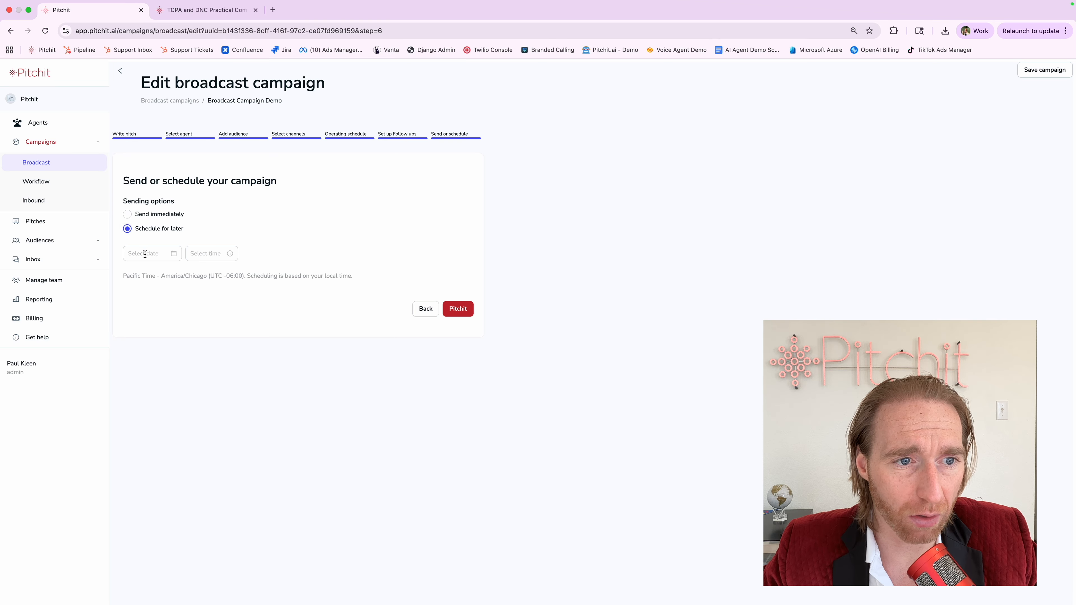
pyautogui.click(139, 253)
pyautogui.click(157, 378)
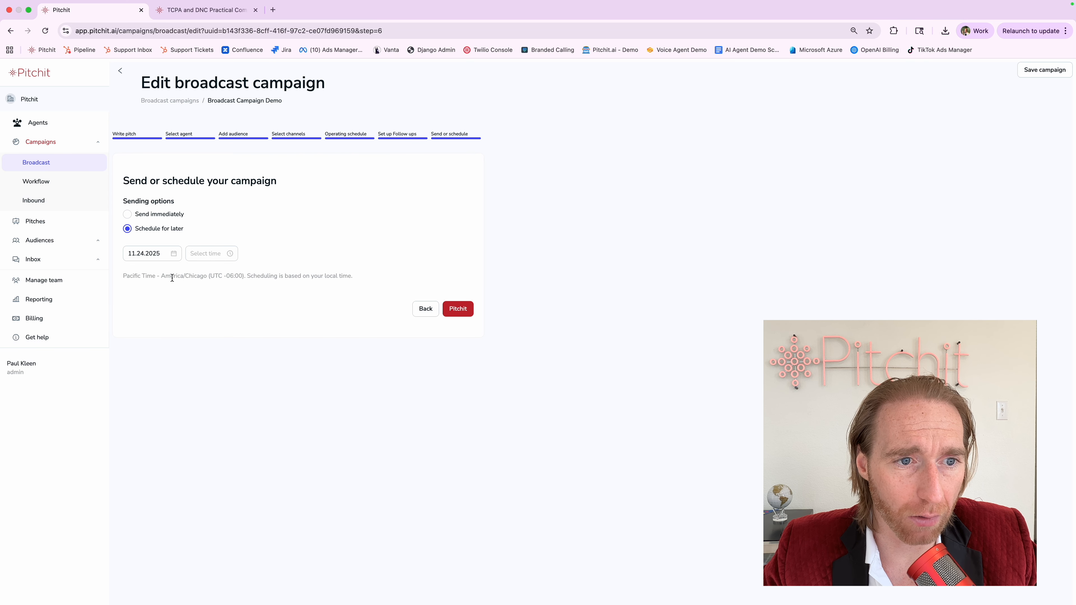
pyautogui.click(202, 253)
pyautogui.scroll(-2, 197, 352)
pyautogui.click(198, 346)
pyautogui.click(280, 257)
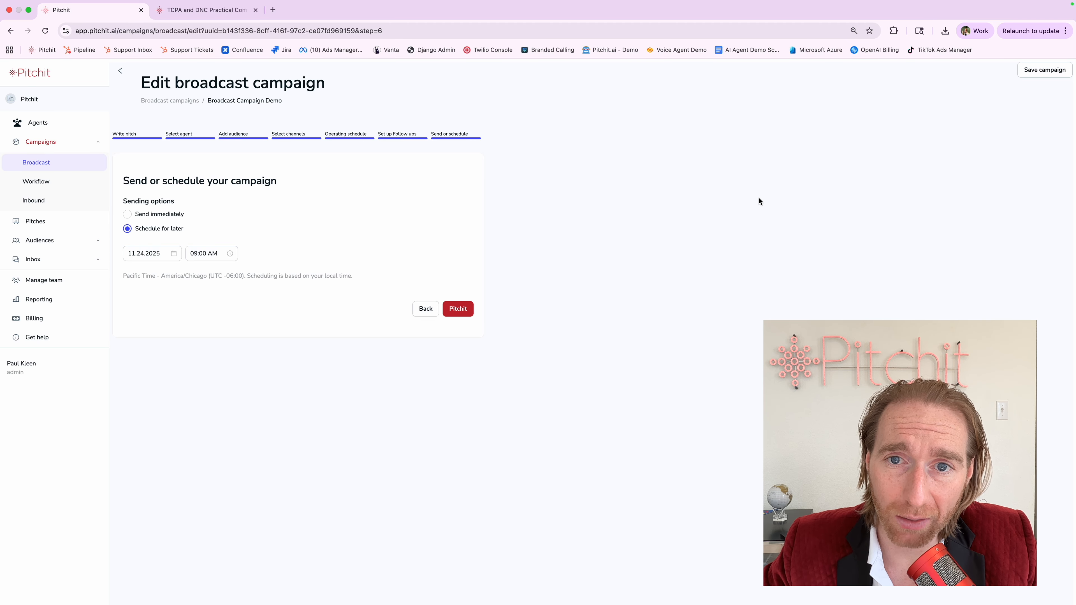
pyautogui.moveTo(928, 3)
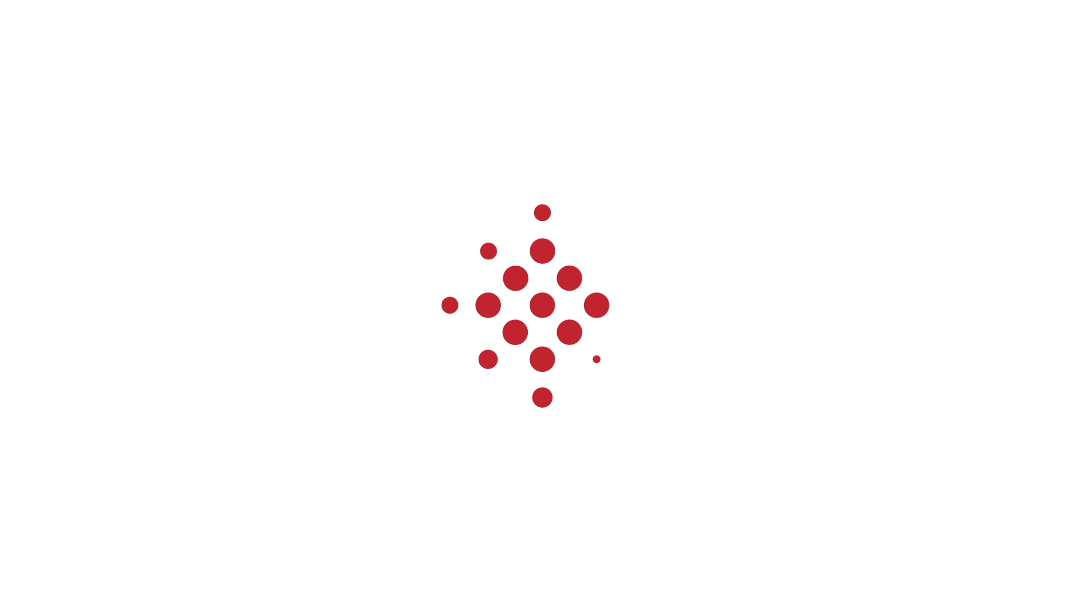